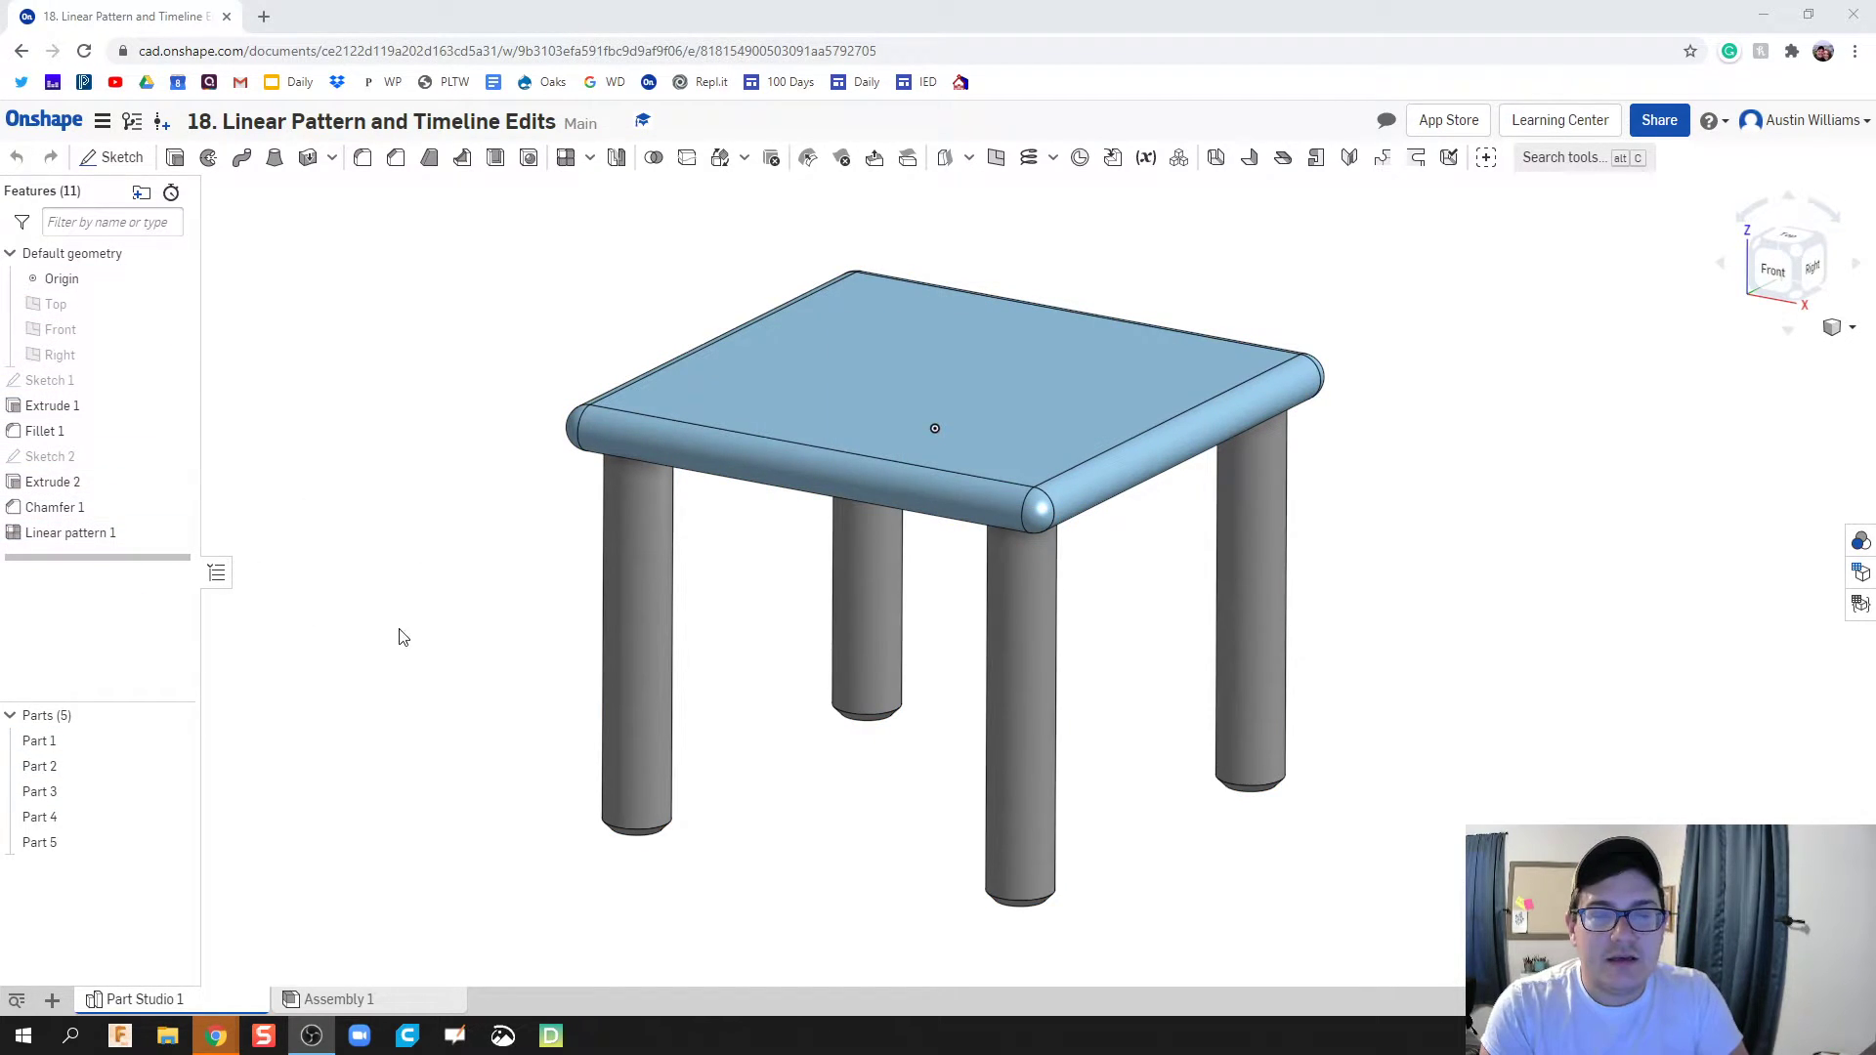
# Step: Pan and orbit the finished table model to a slightly different angle
pyautogui.moveTo(457, 637); pyautogui.dragTo(454, 631, button='middle')
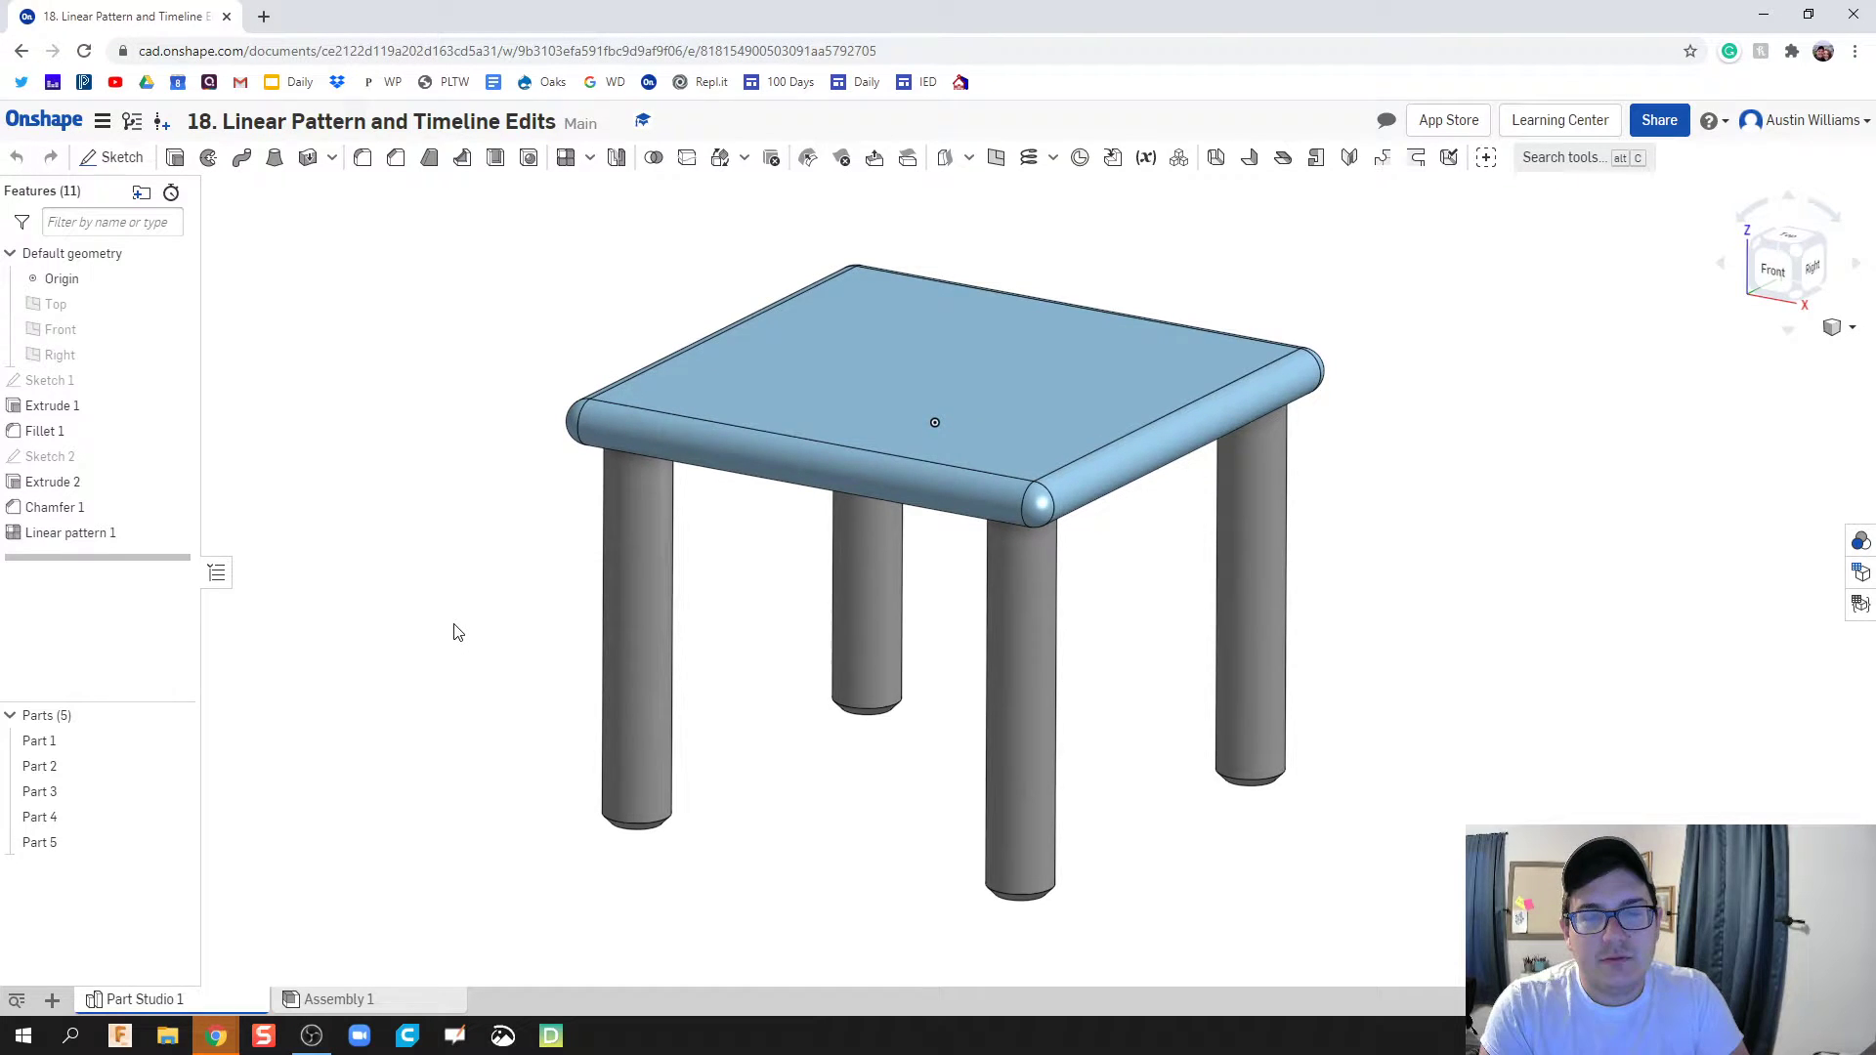
pyautogui.moveTo(455, 632); pyautogui.dragTo(150, 876, button='right')
# Step: Create a new Part Studio and start a sketch on the Top plane, viewed normal to it
pyautogui.click(53, 1001)
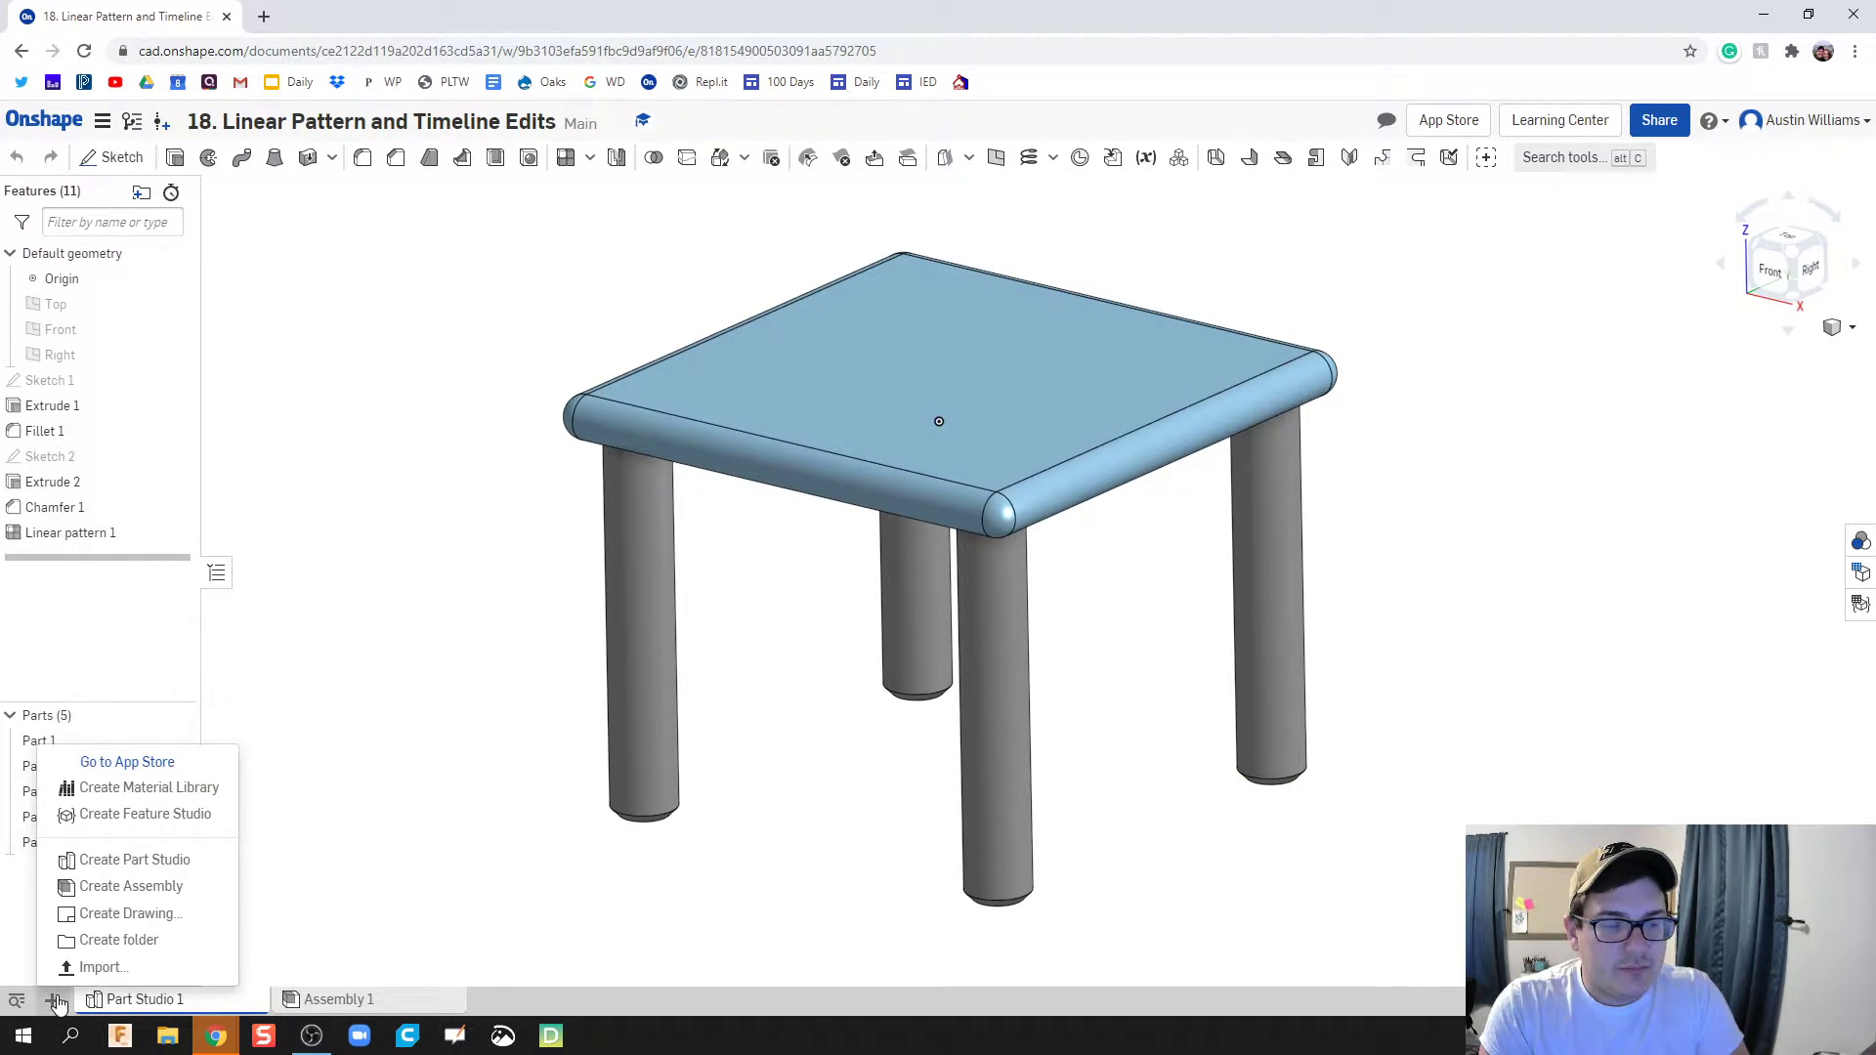
pyautogui.click(115, 859)
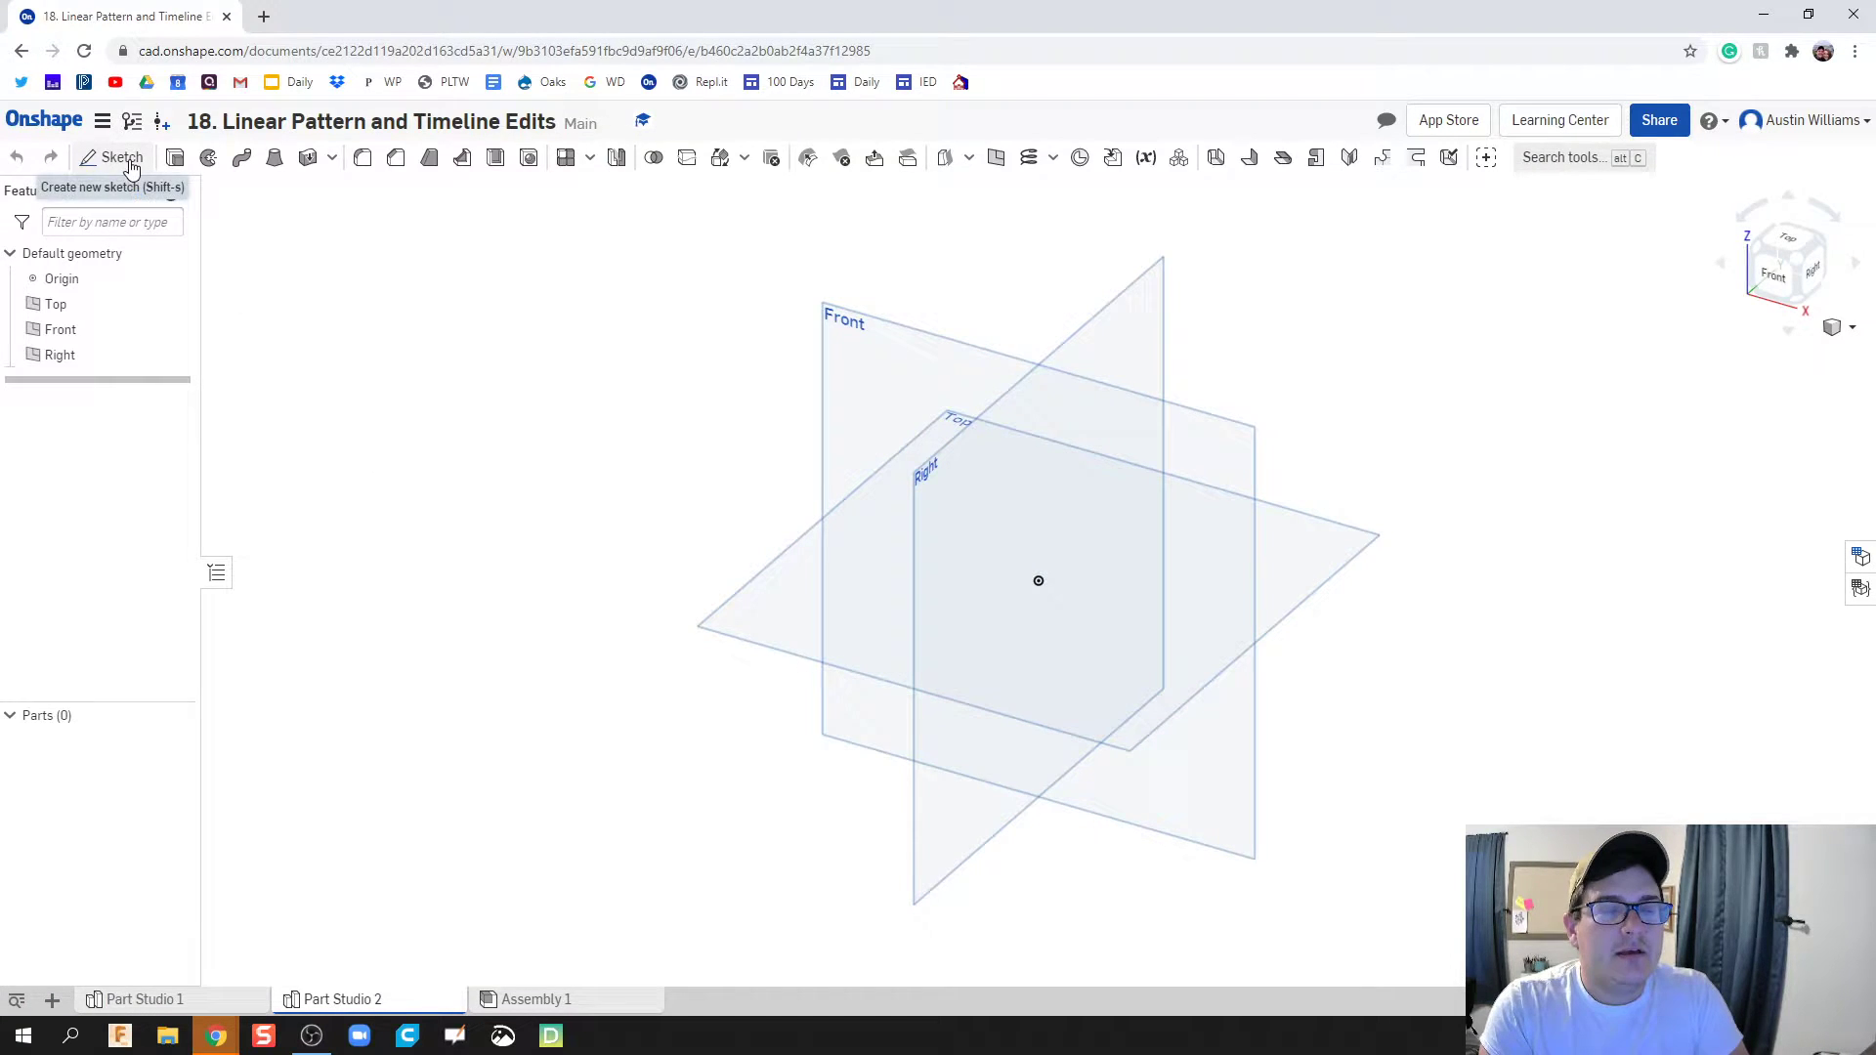
pyautogui.click(132, 161)
pyautogui.rightClick(788, 600)
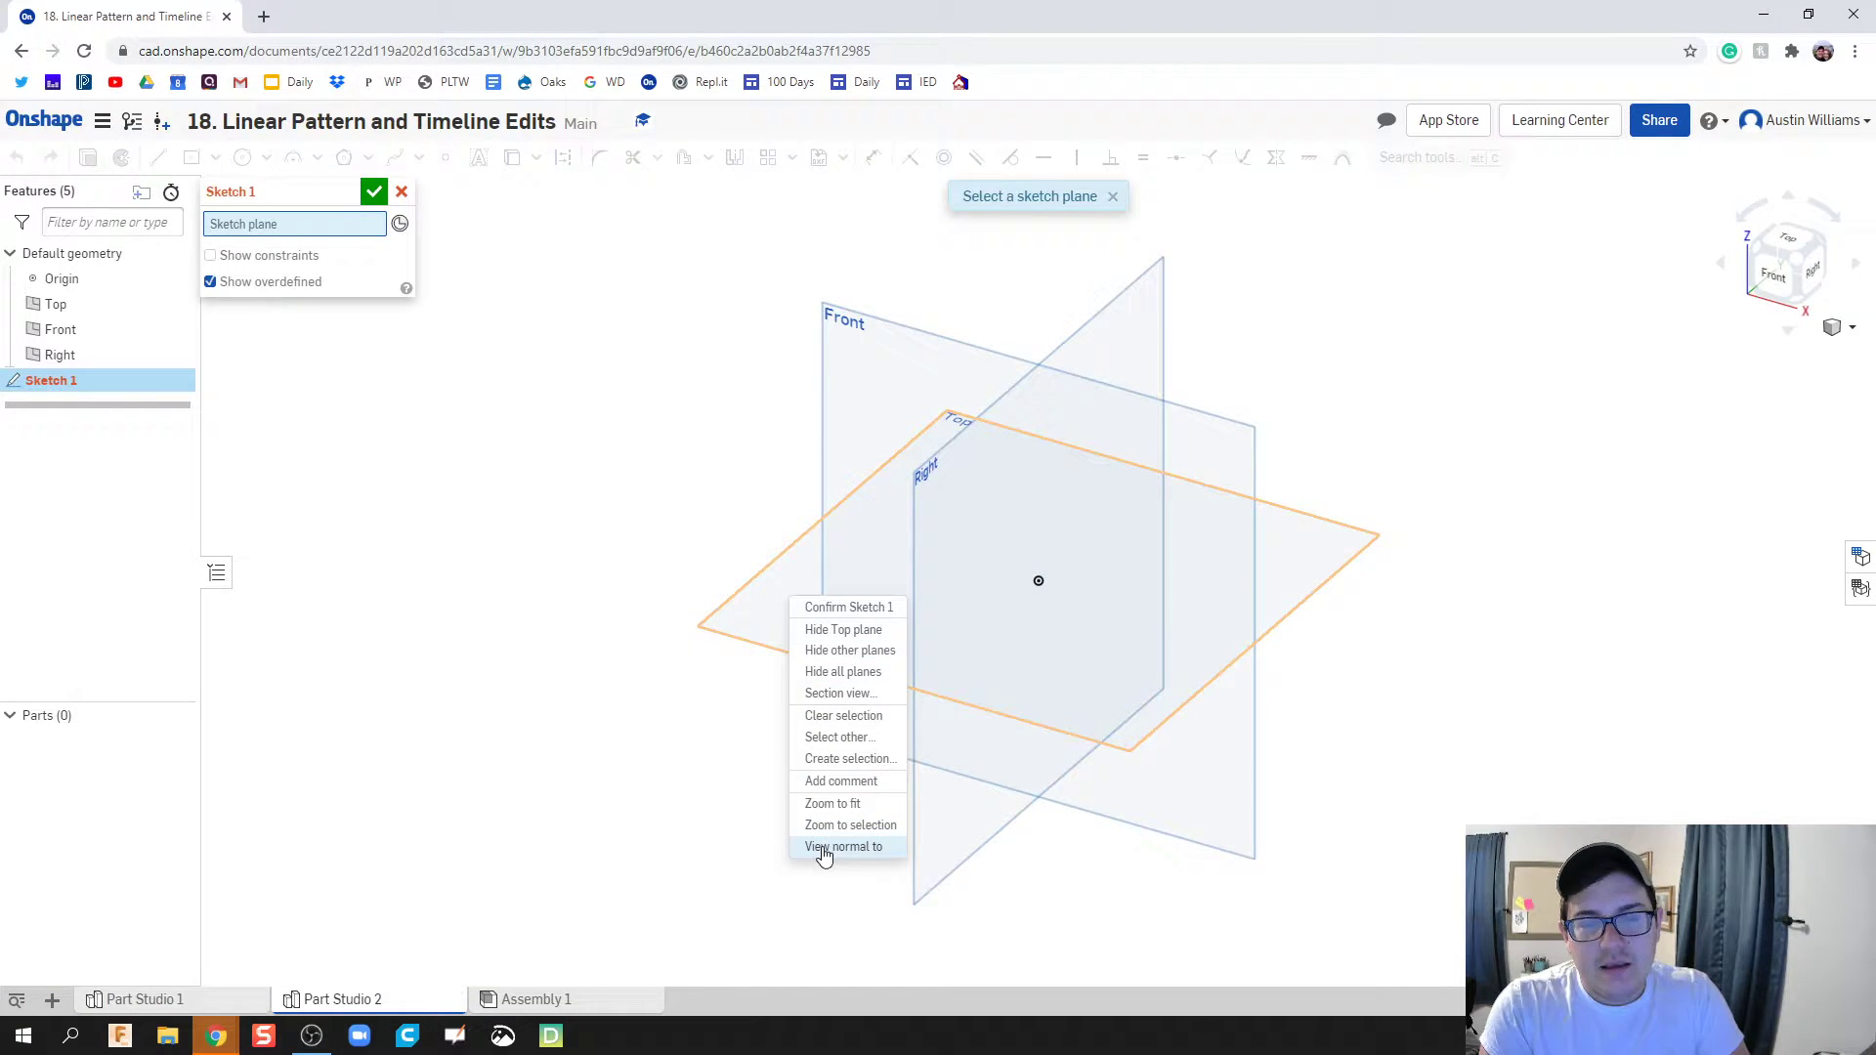
pyautogui.click(774, 610)
pyautogui.rightClick(774, 613)
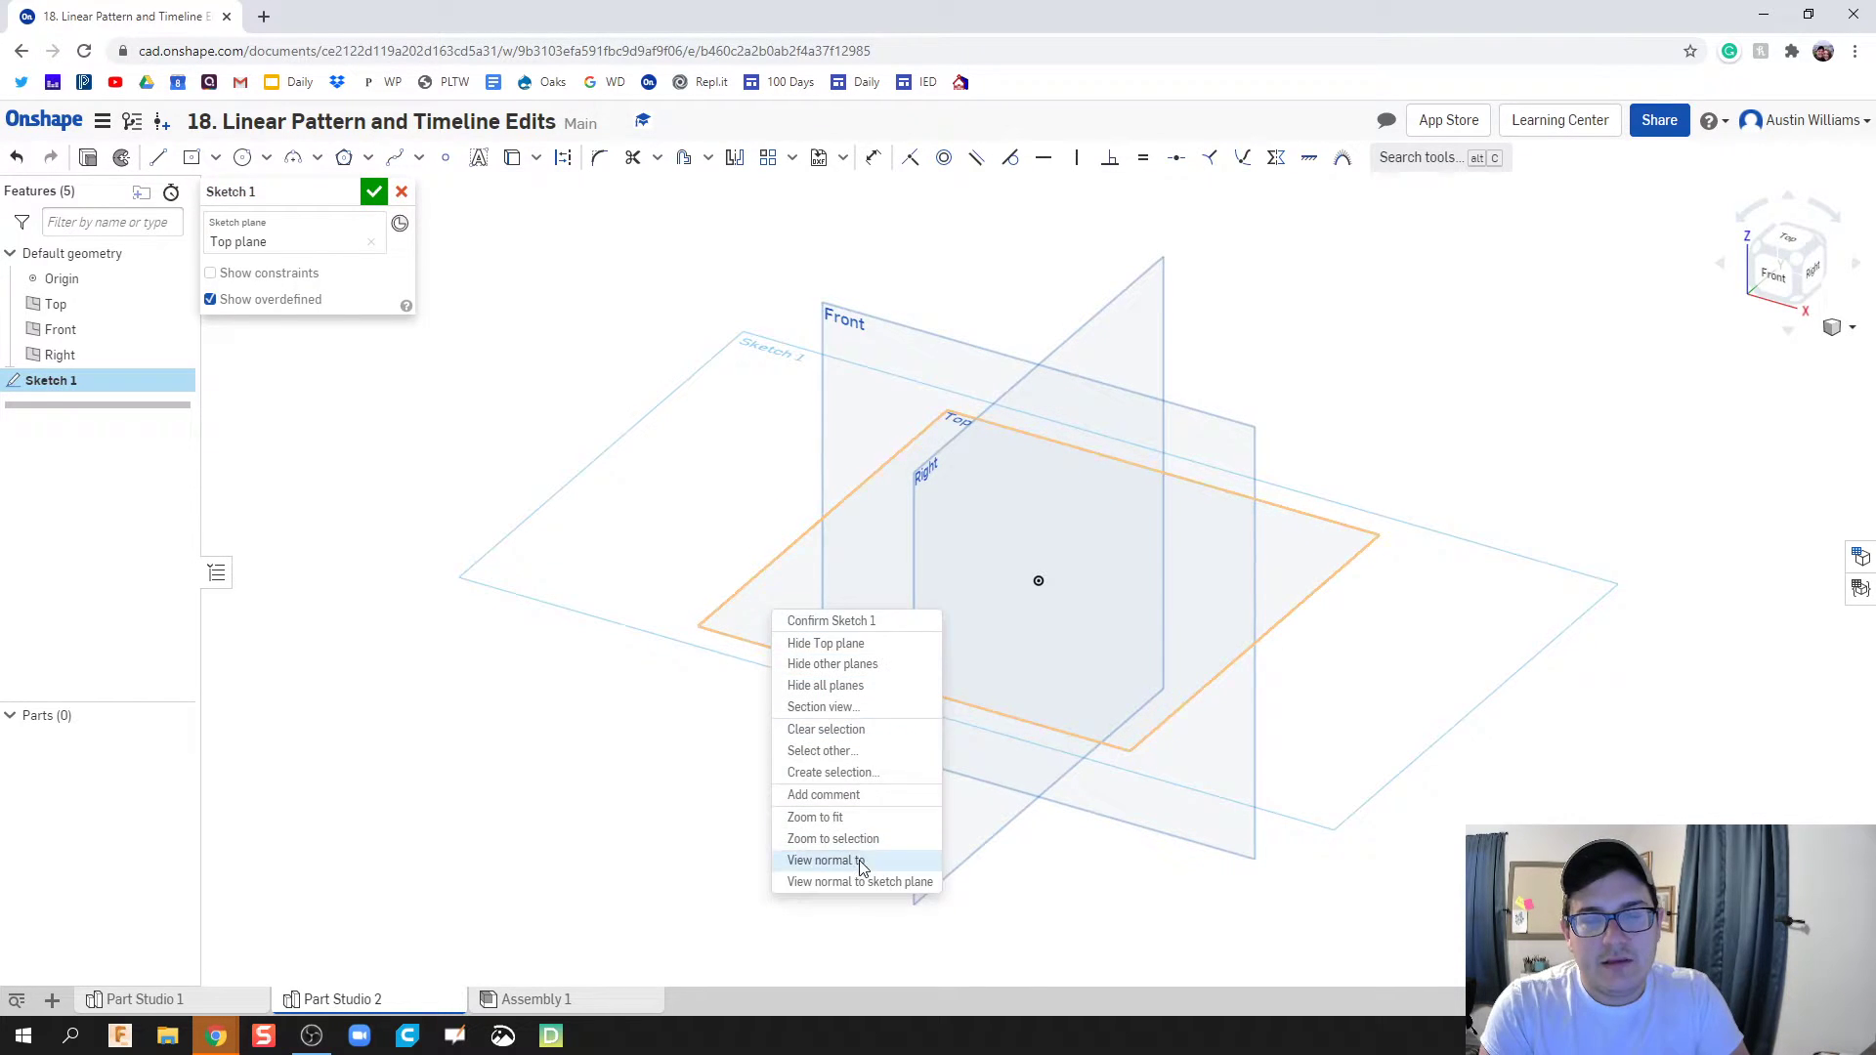
pyautogui.click(850, 852)
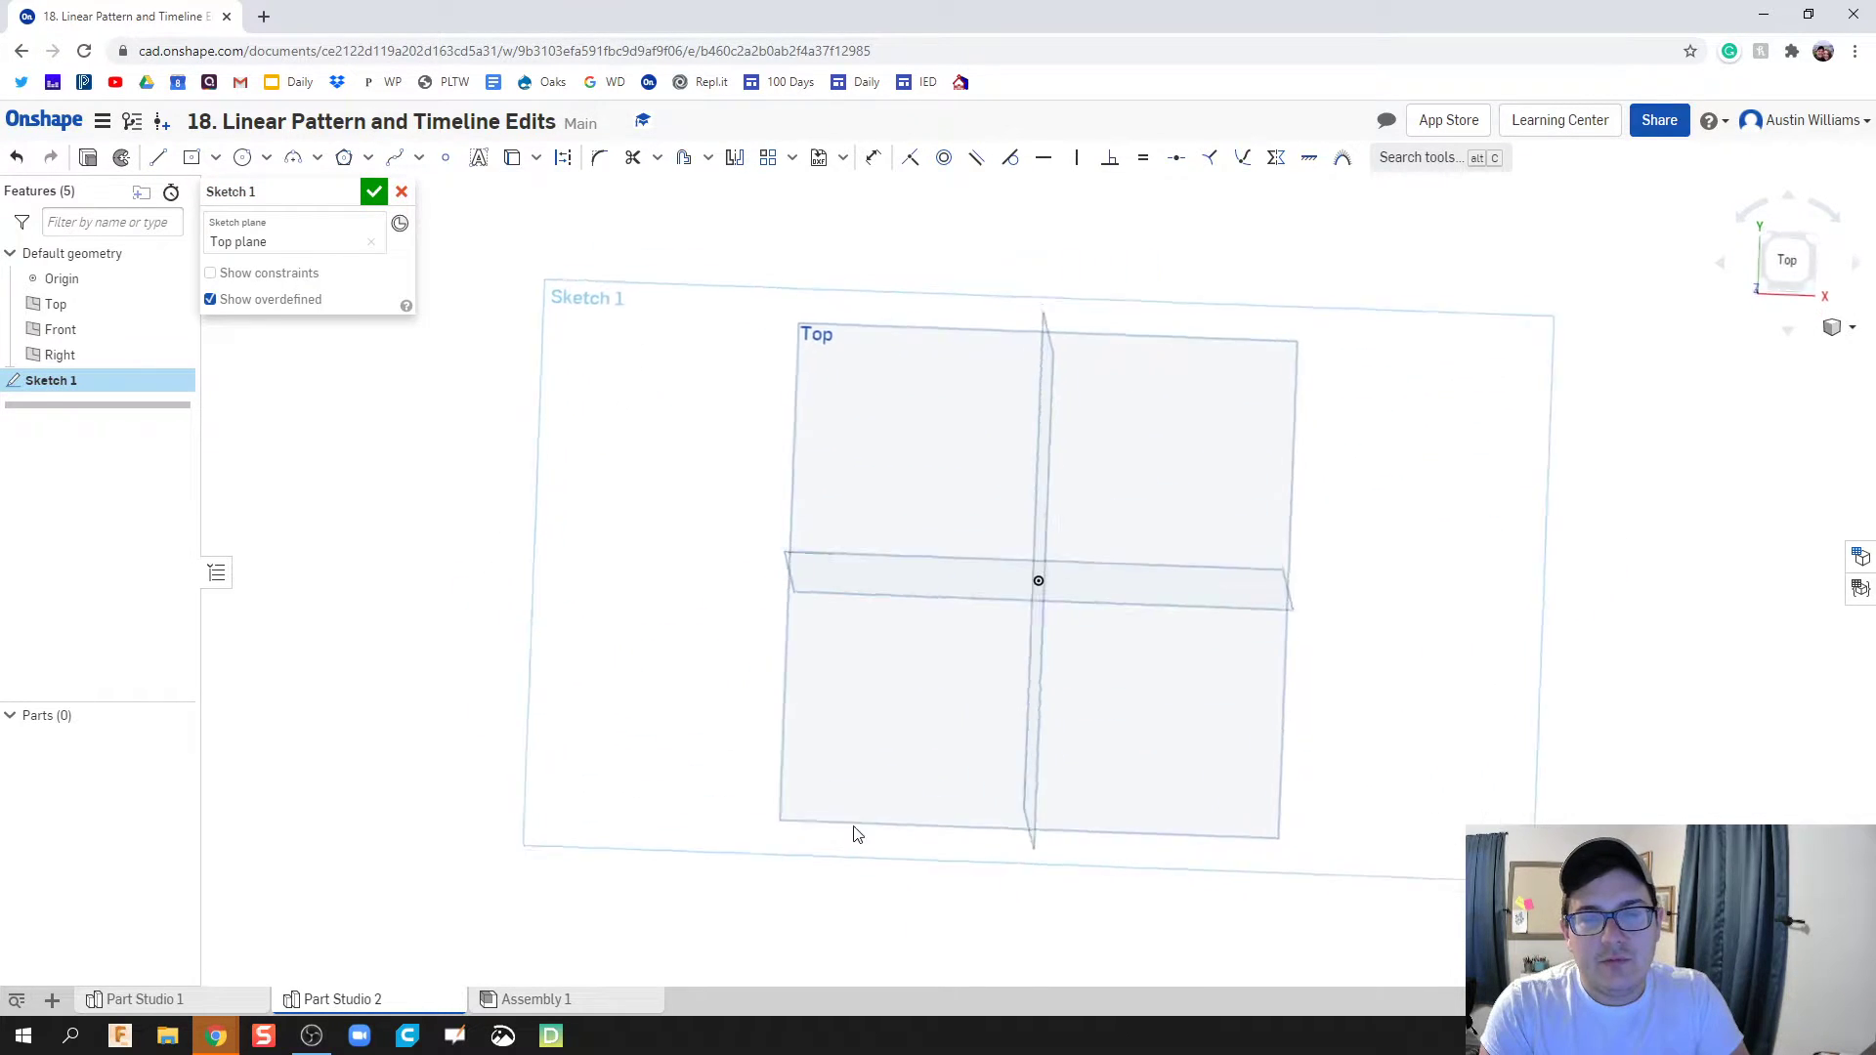
# Step: Draw a centre-point rectangle about 6.048 × 6.036 from the origin and finish the sketch
pyautogui.click(216, 157)
pyautogui.click(251, 231)
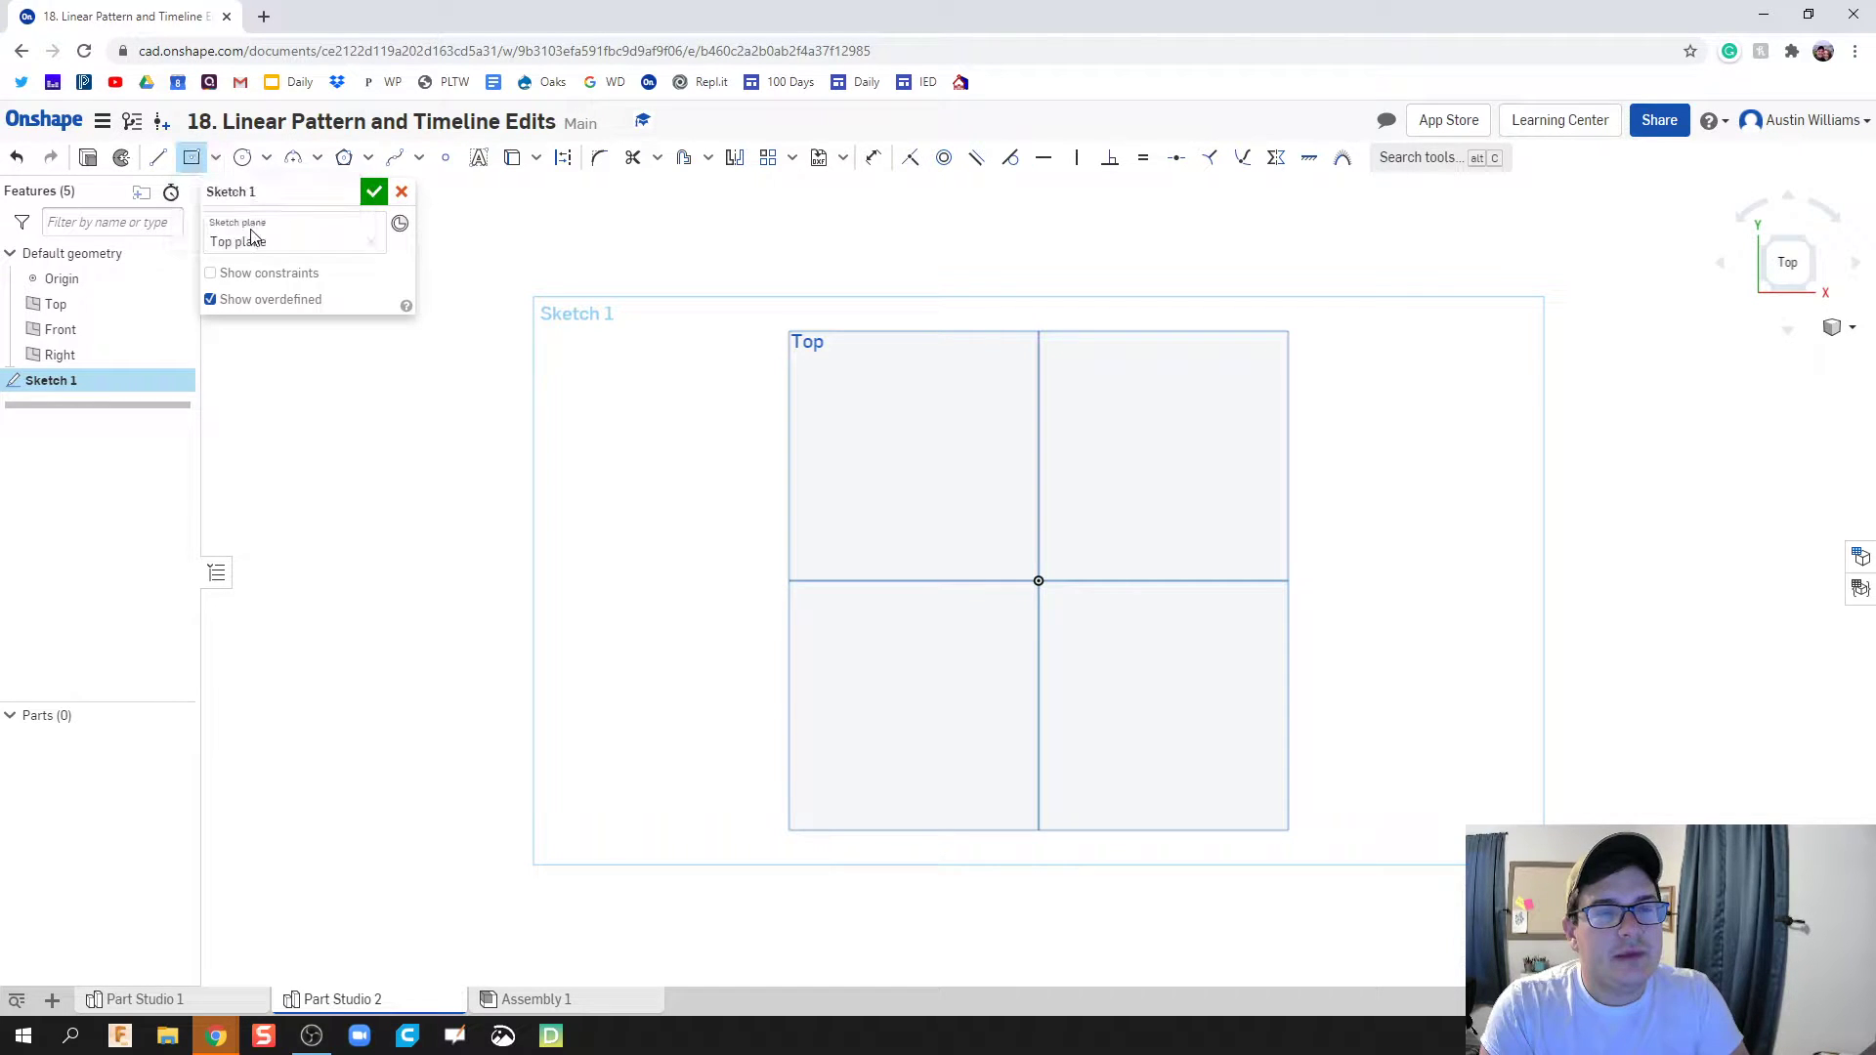
pyautogui.click(1038, 581)
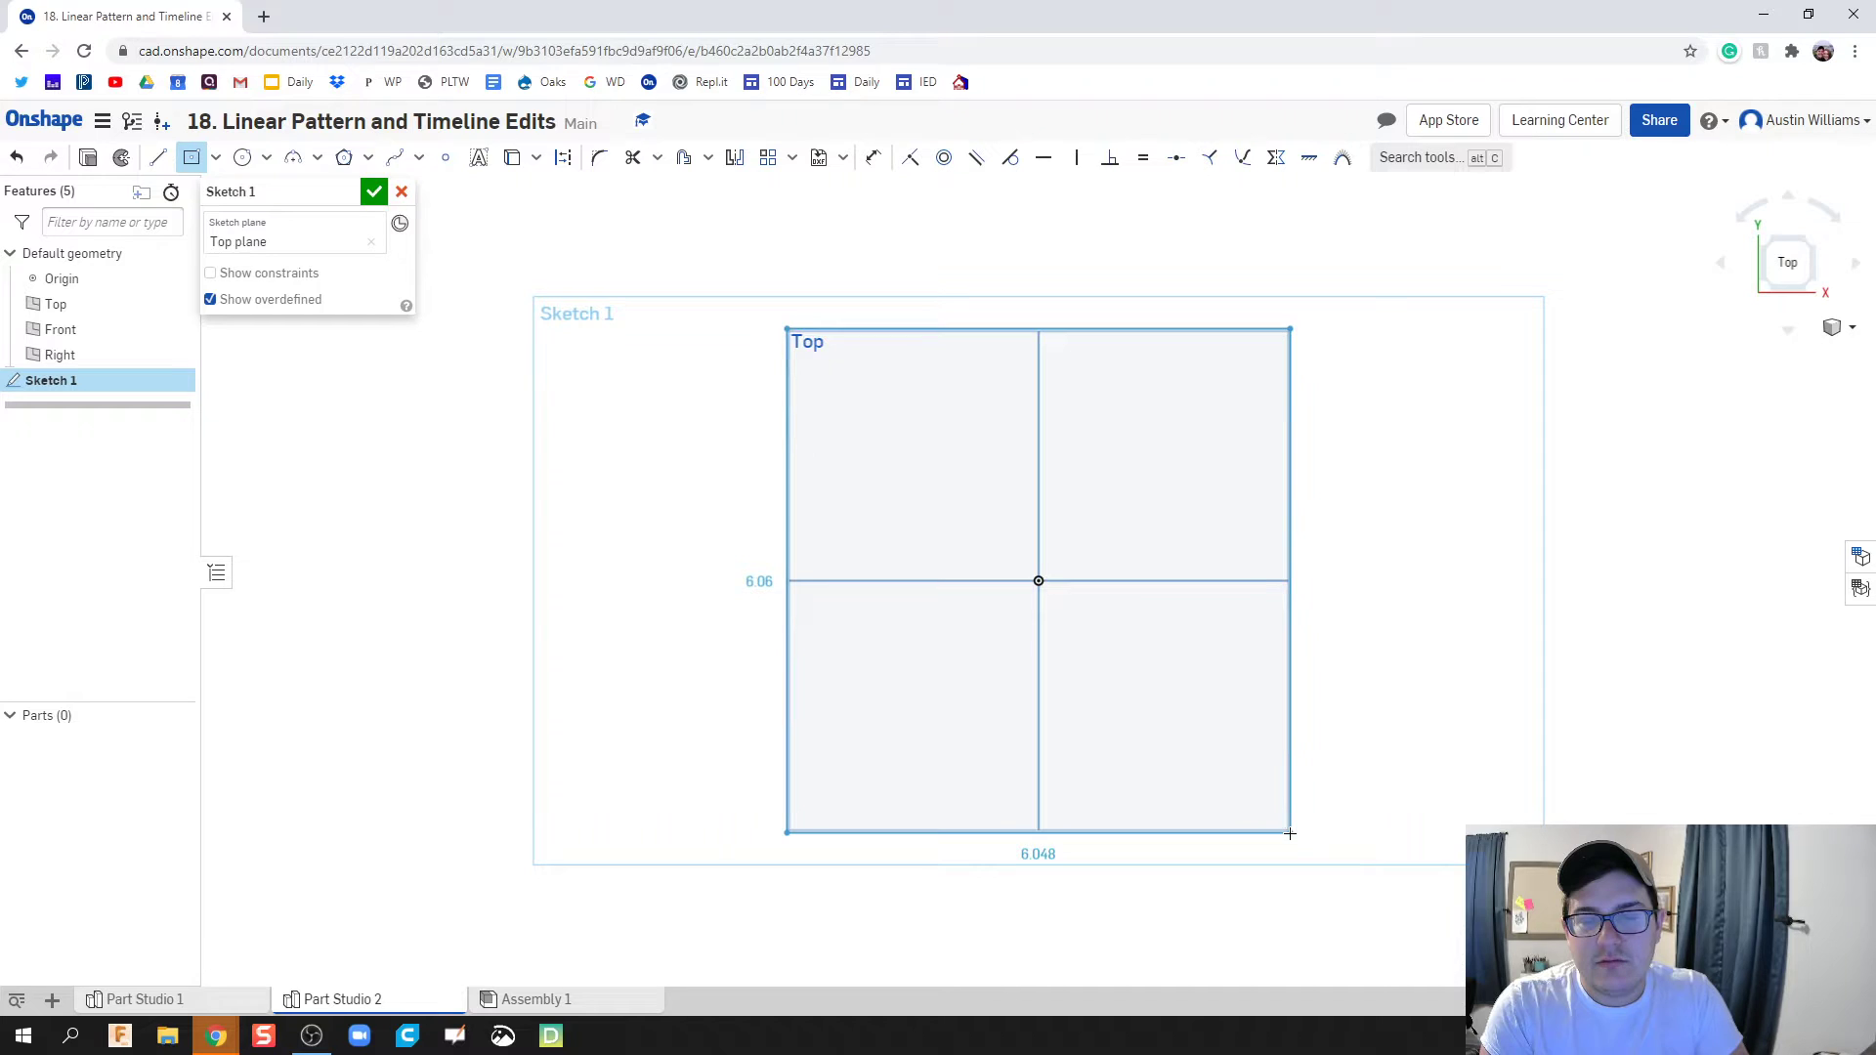
pyautogui.click(1290, 832)
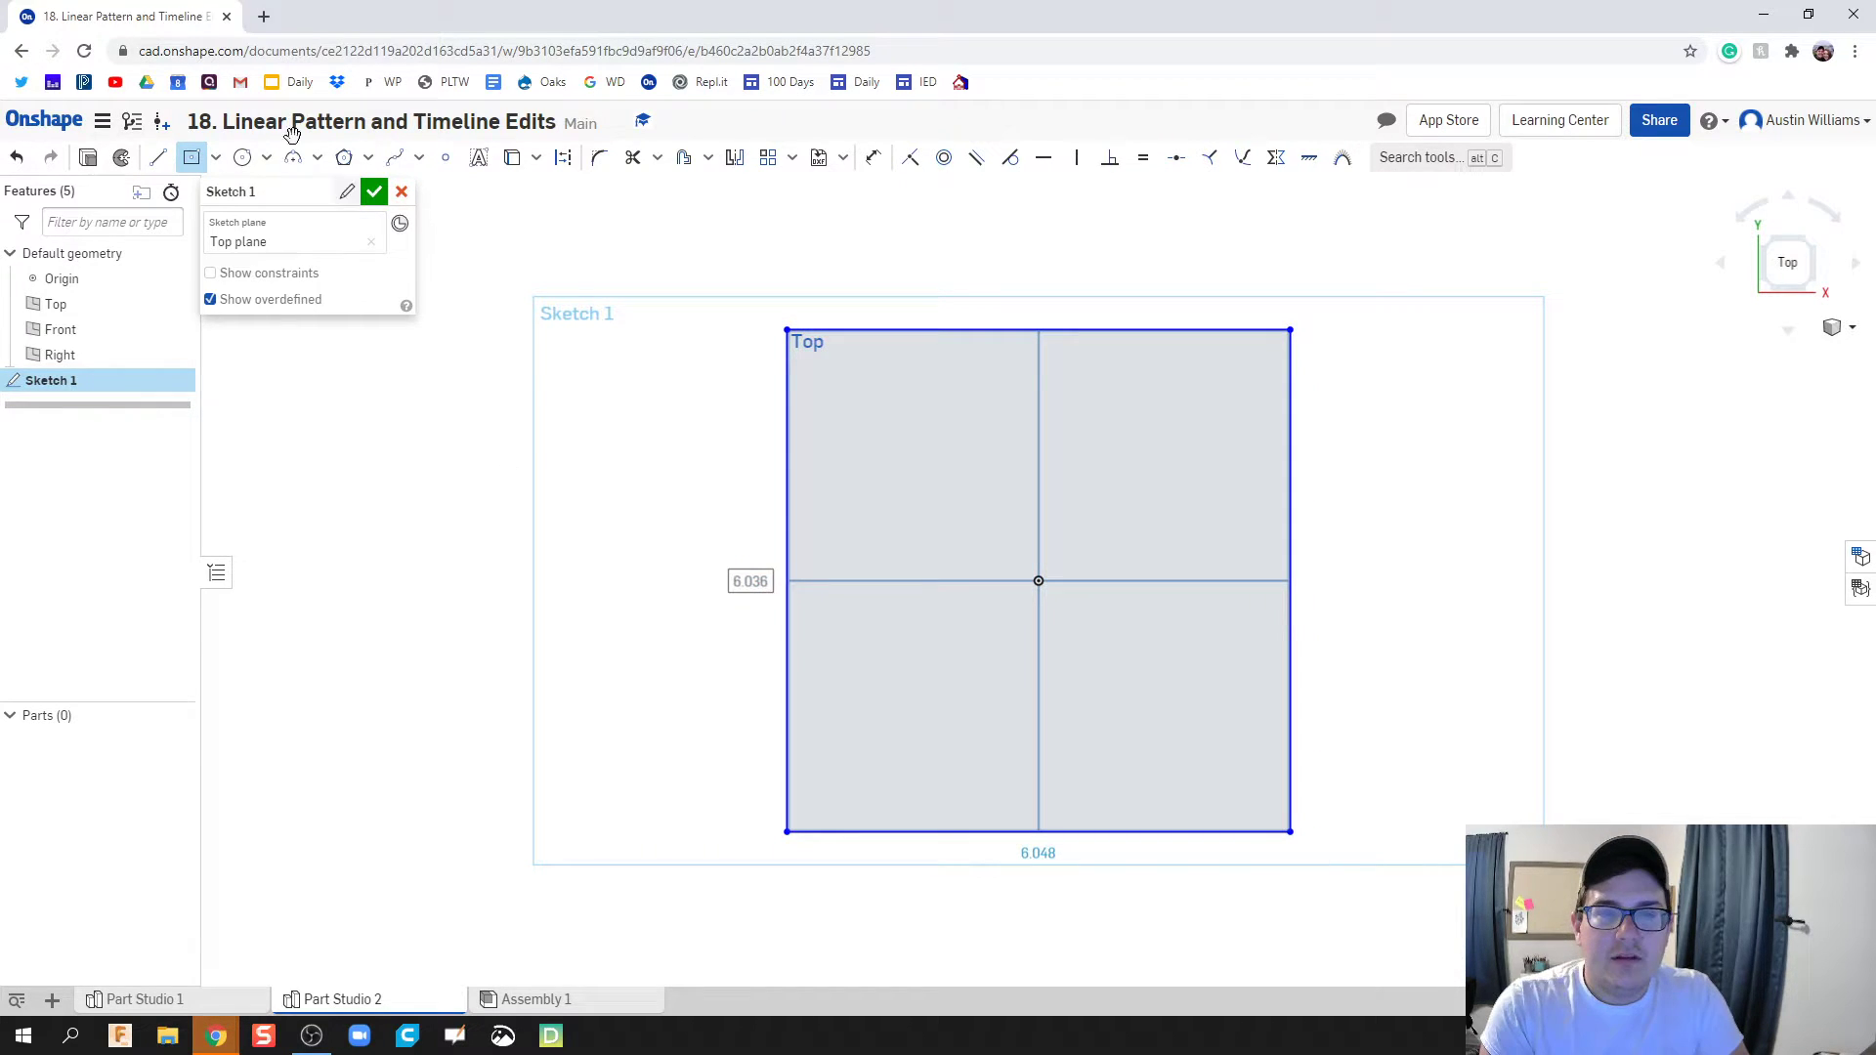
pyautogui.click(371, 192)
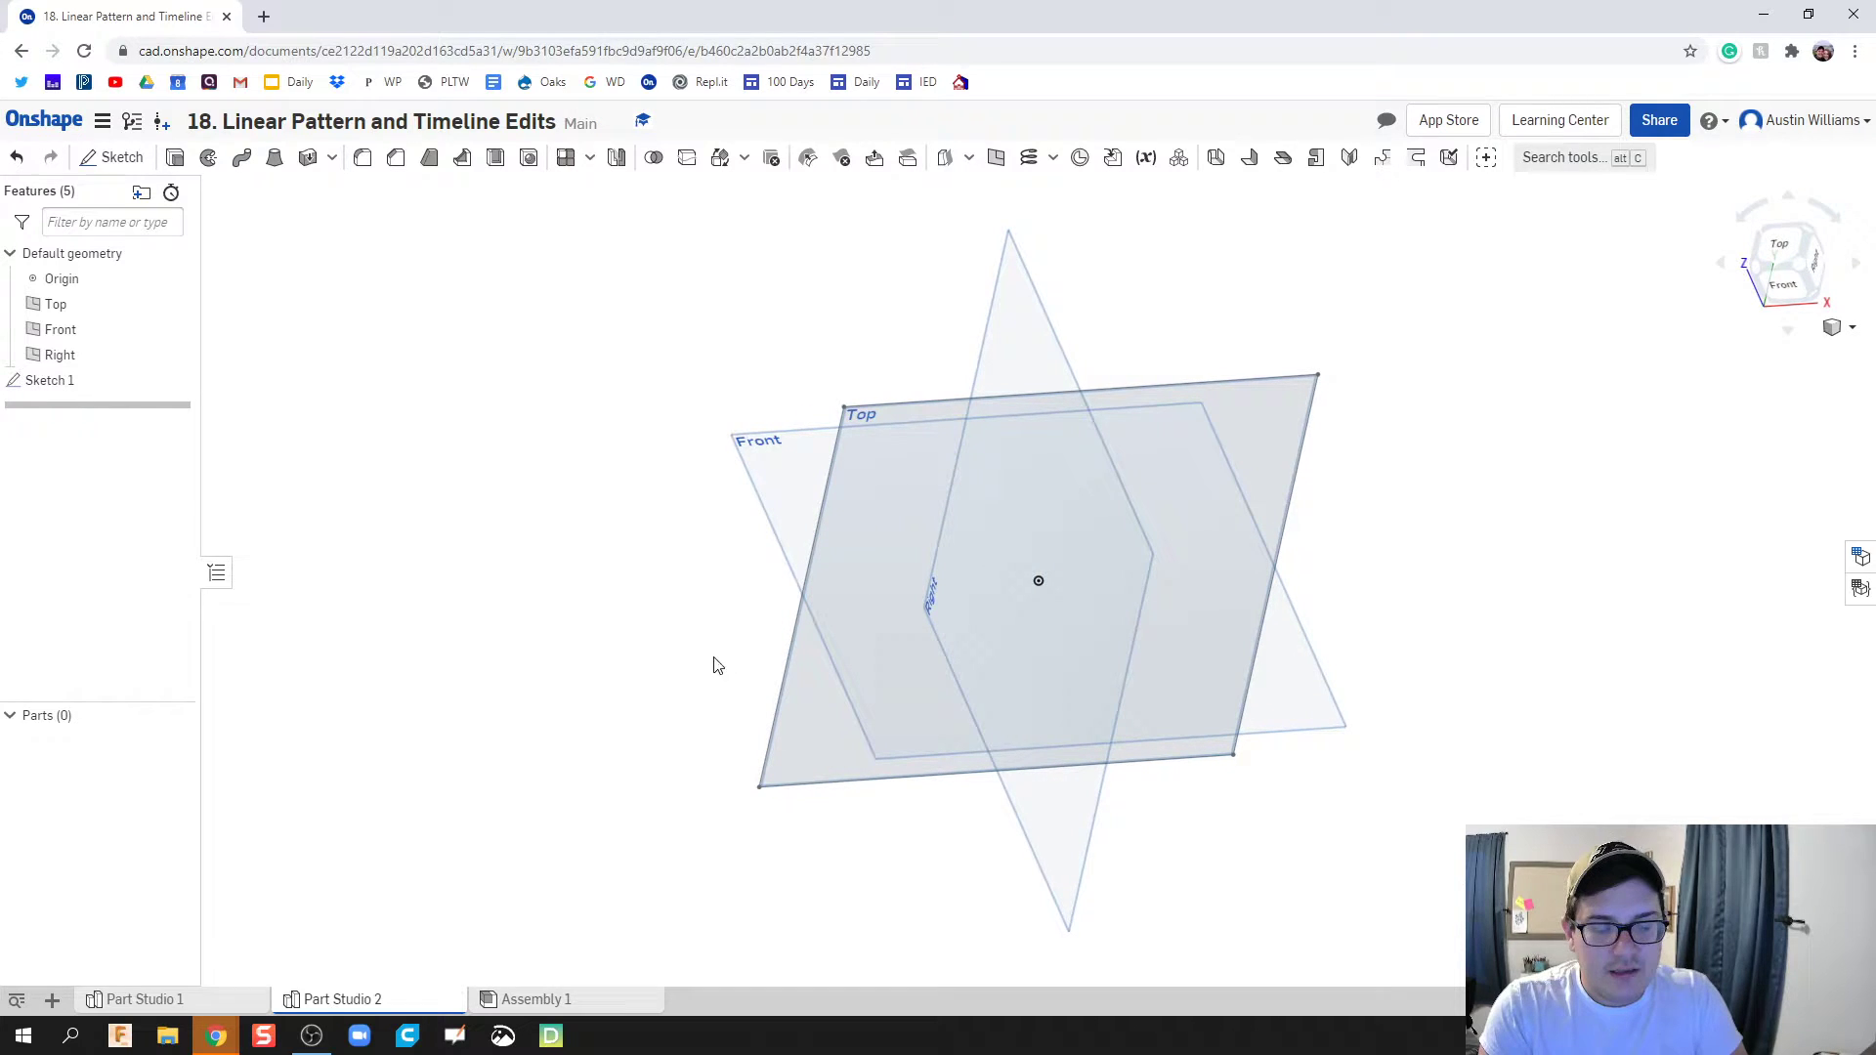
# Step: Extrude the square sketch 0.88 in into a solid slab, Part 1
pyautogui.click(175, 157)
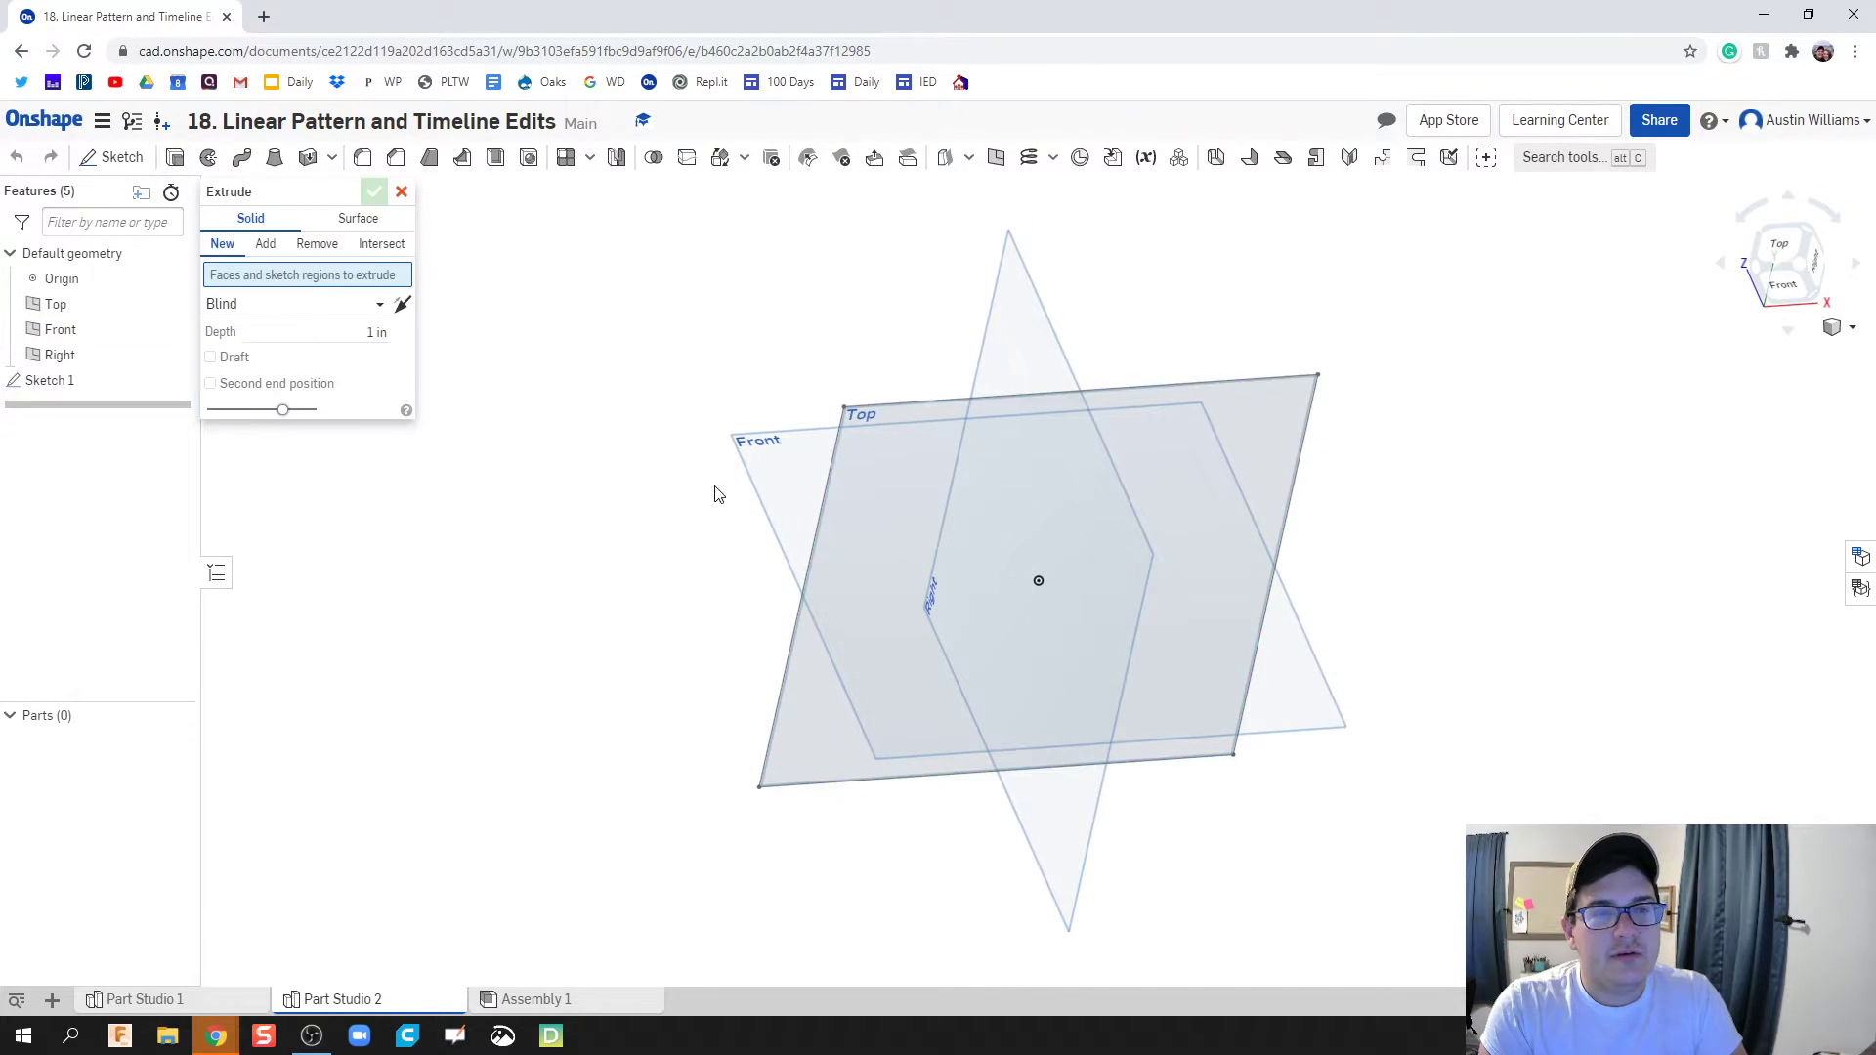
pyautogui.click(881, 772)
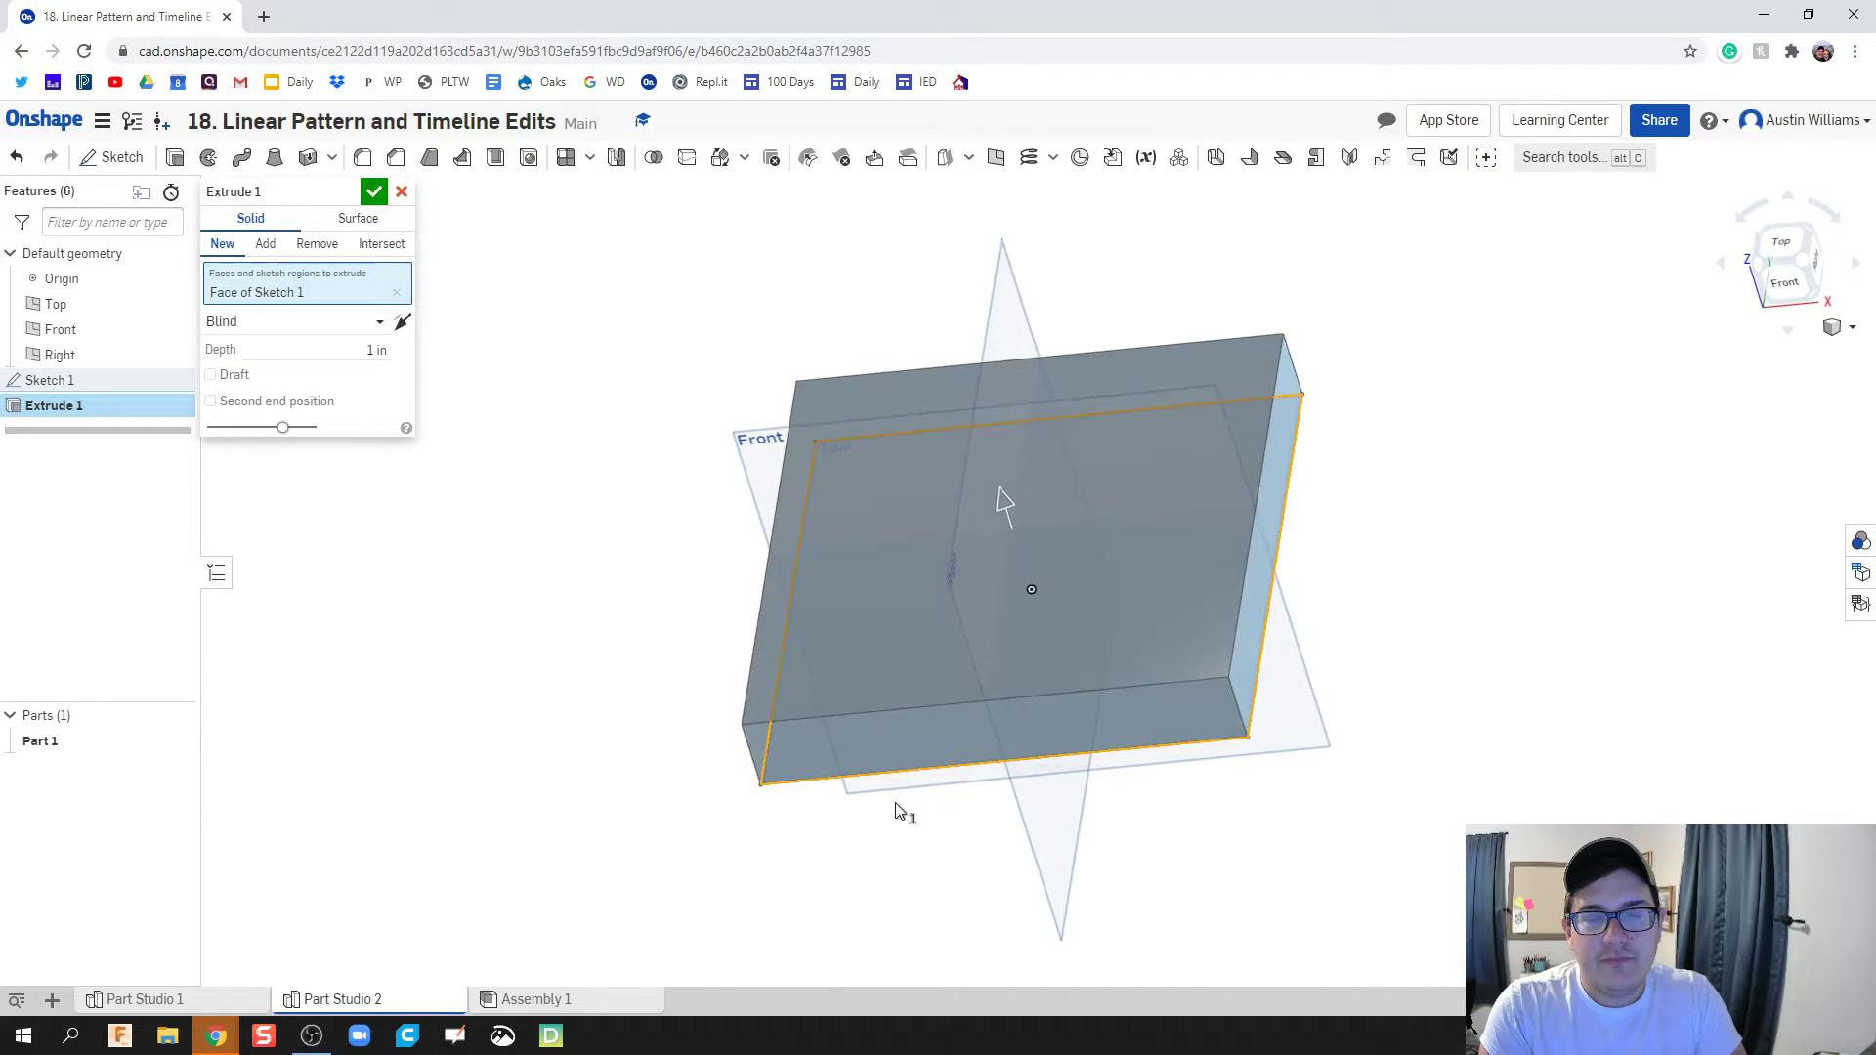
pyautogui.moveTo(897, 811); pyautogui.dragTo(863, 758, button='right')
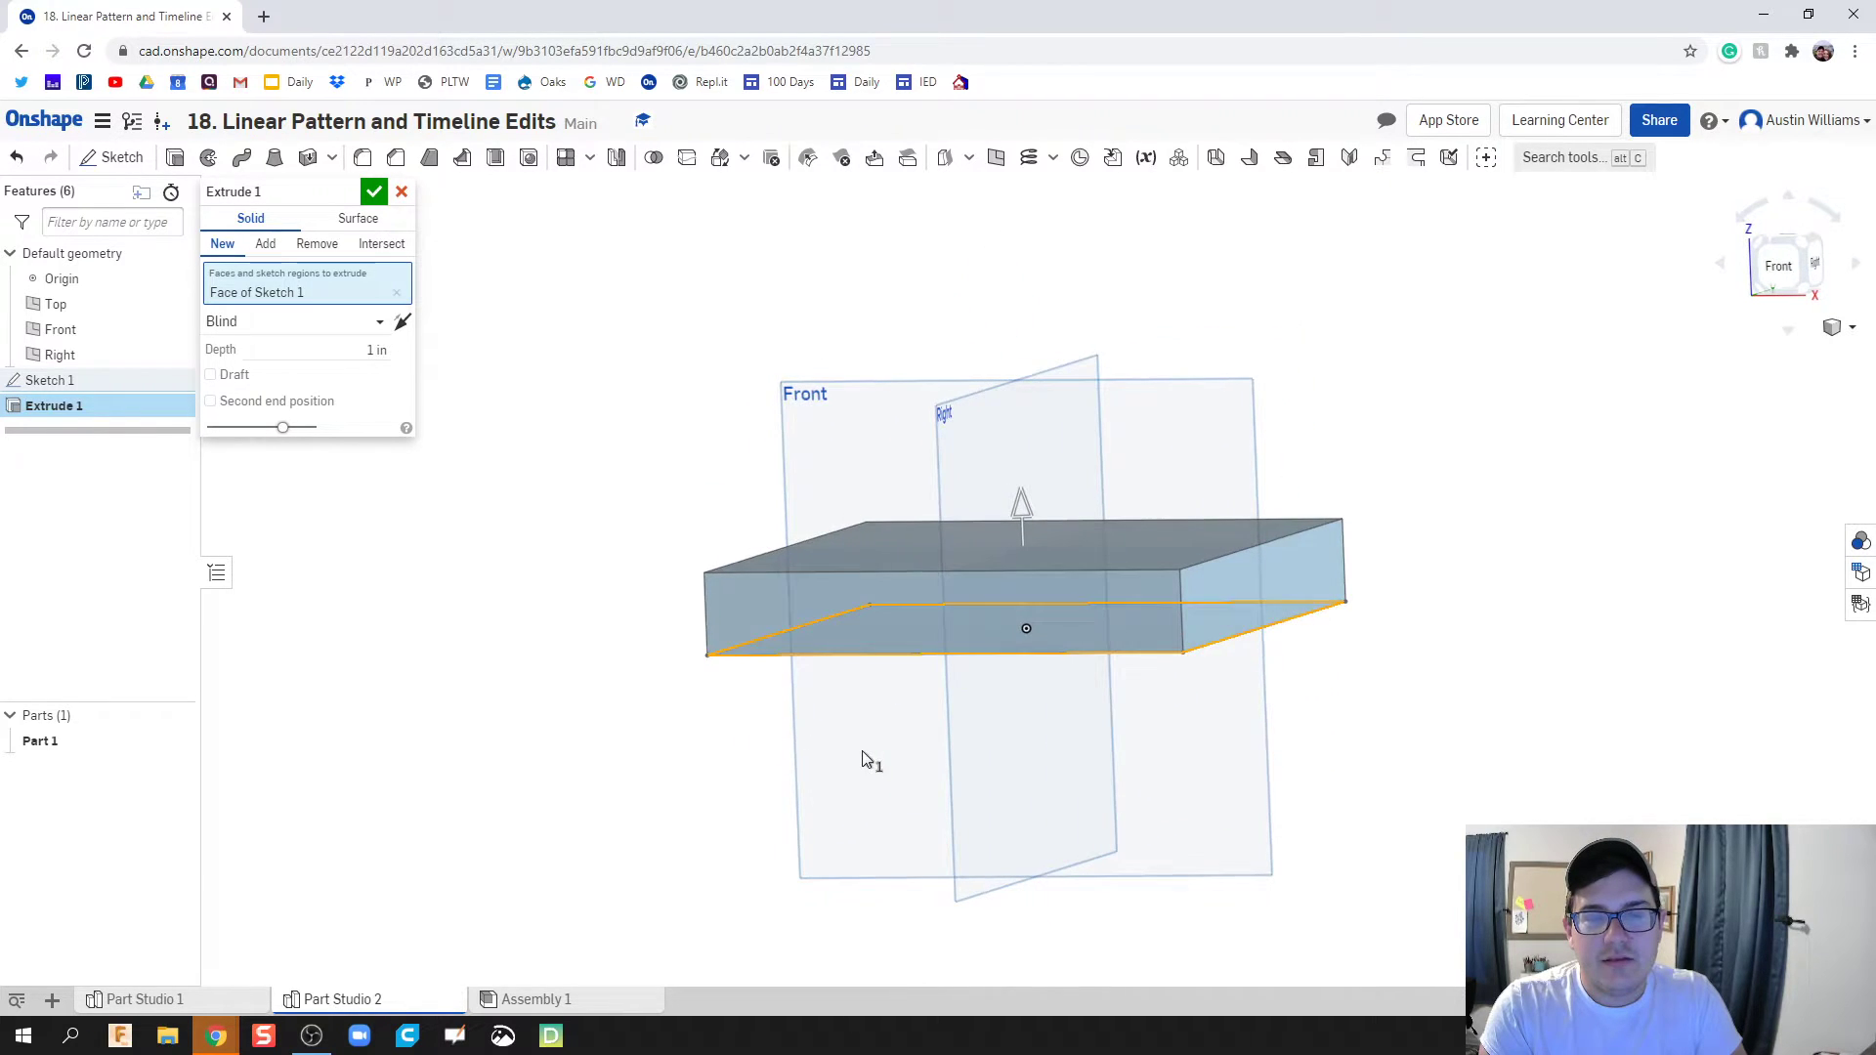
pyautogui.moveTo(1028, 496); pyautogui.dragTo(1026, 506)
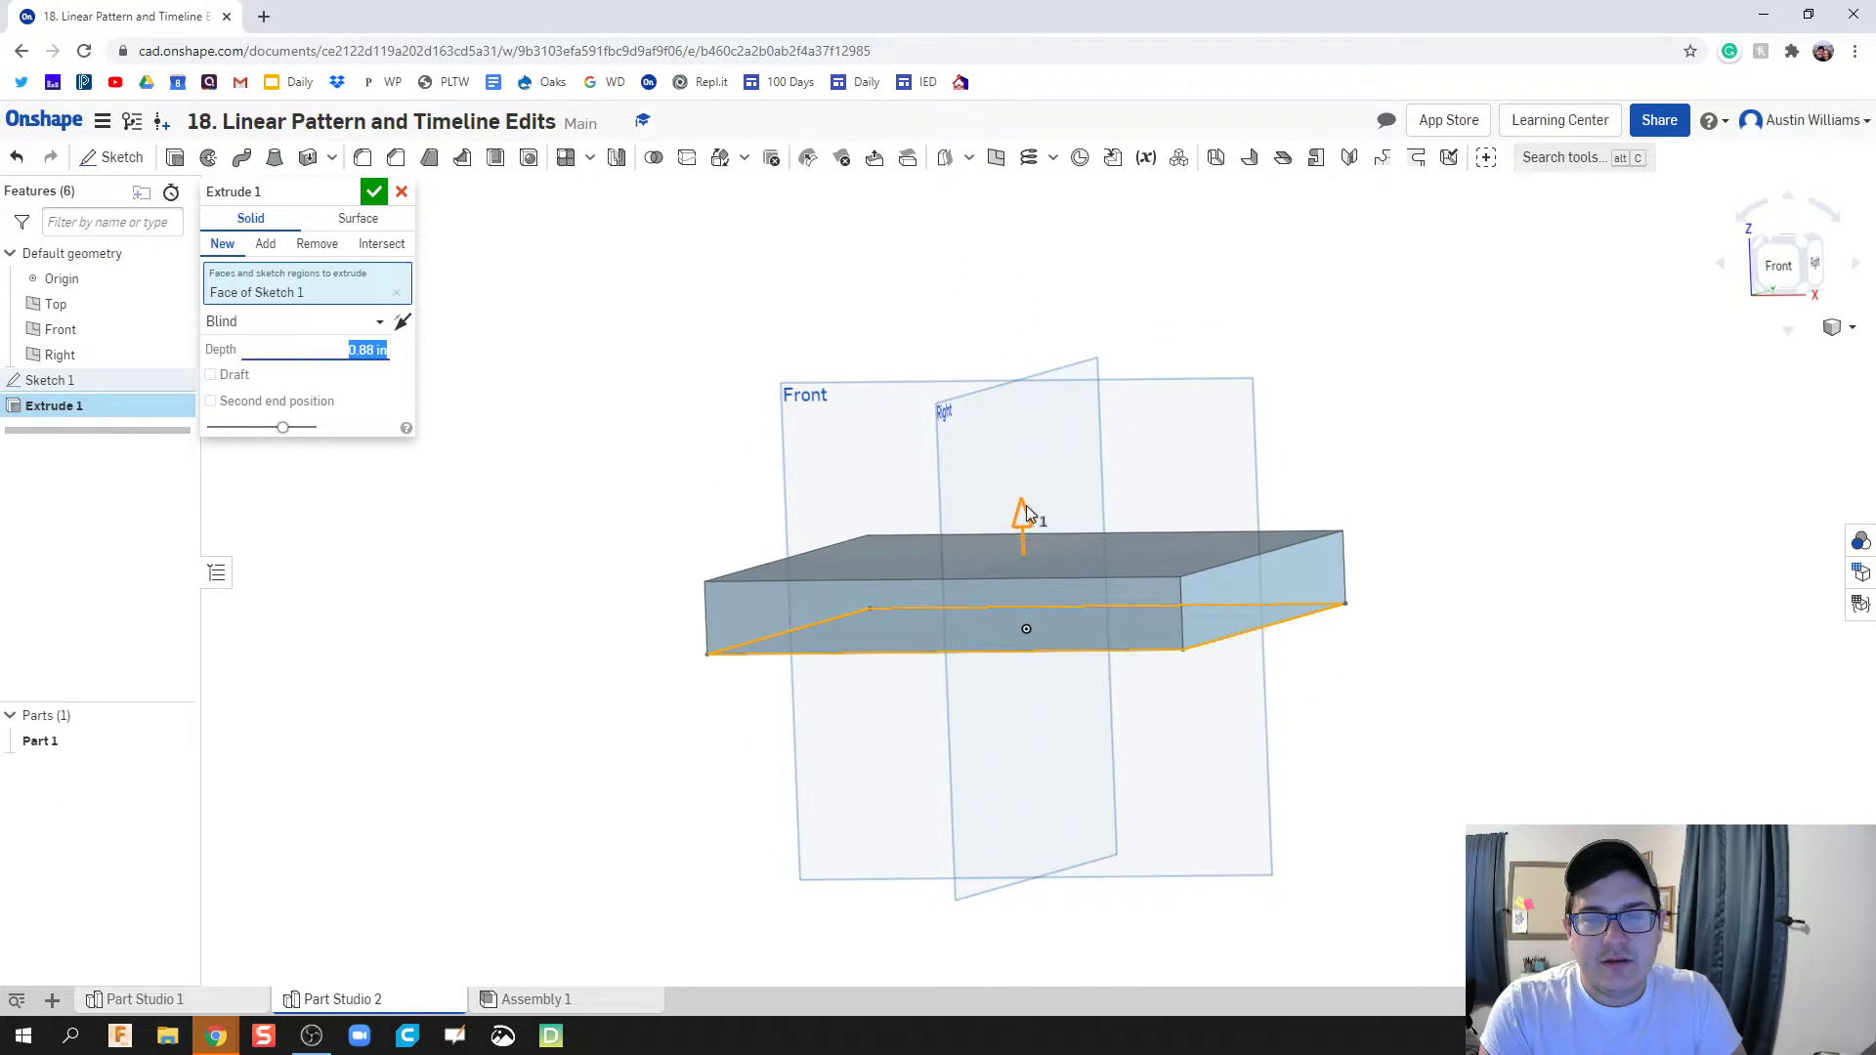
pyautogui.click(374, 192)
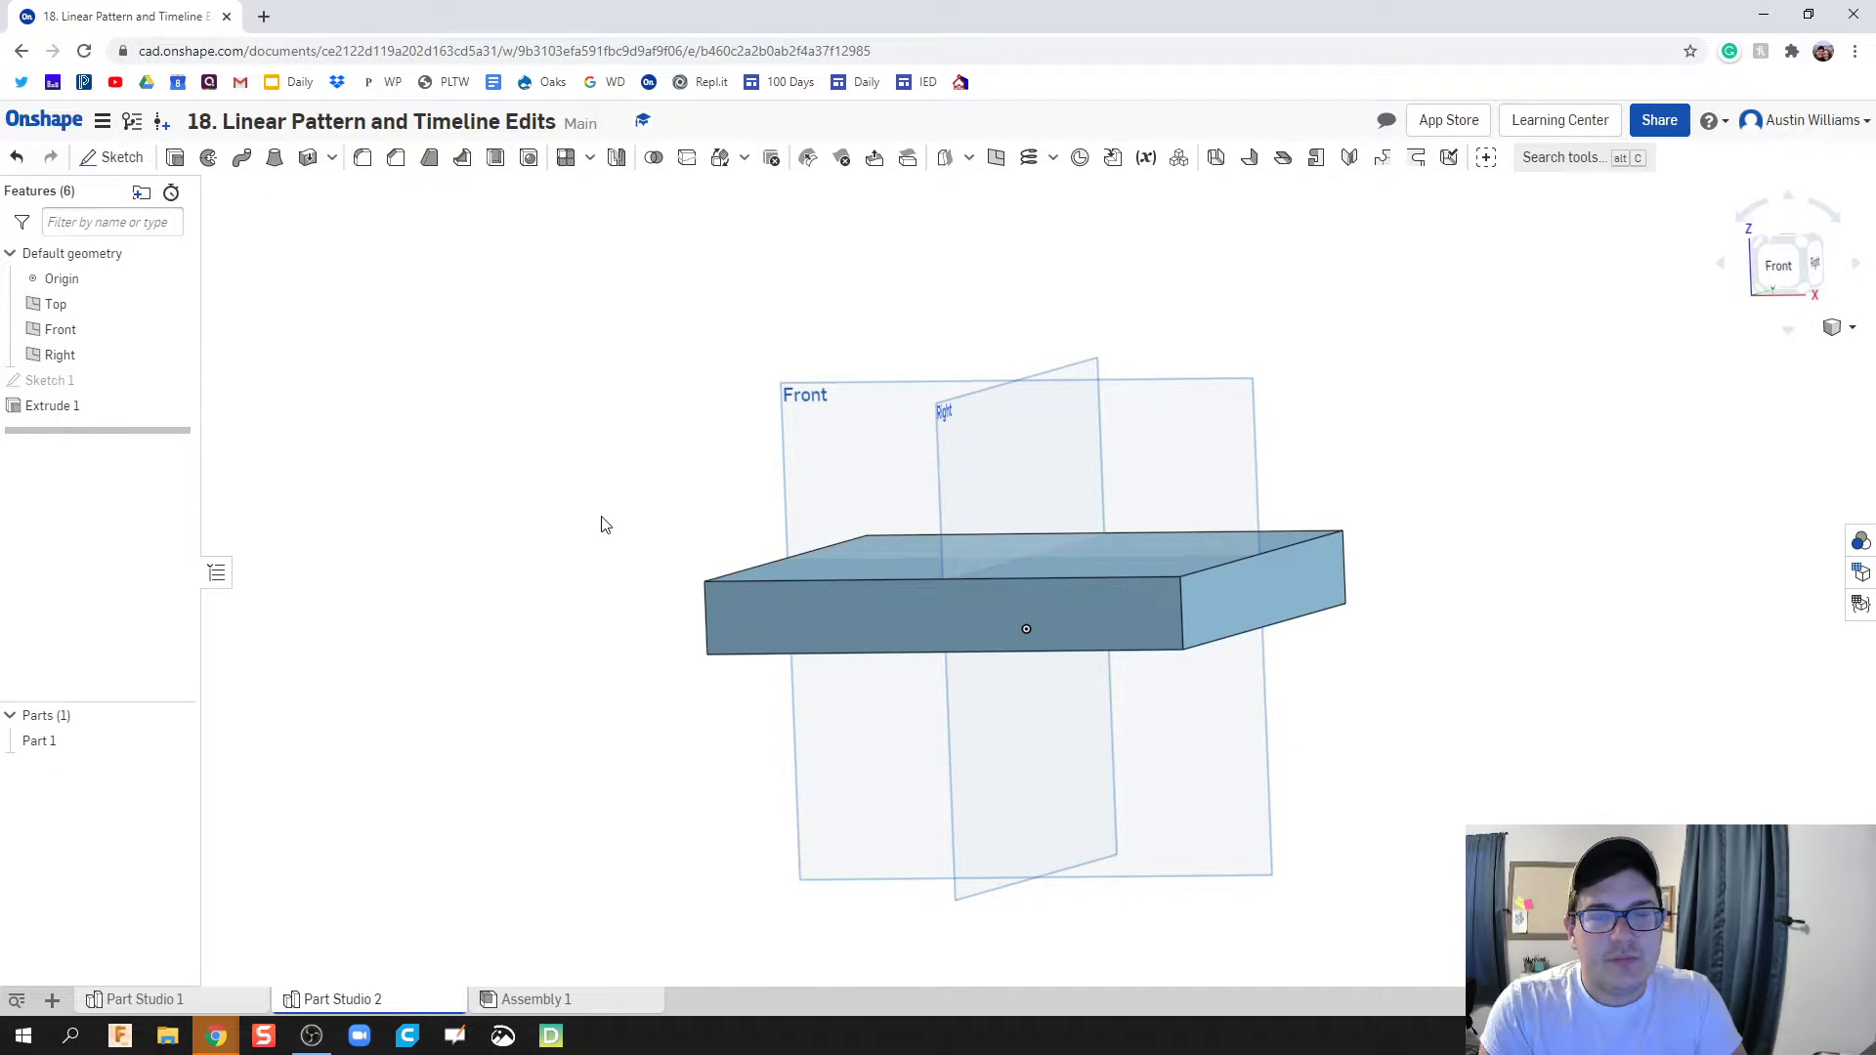
pyautogui.moveTo(599, 524)
pyautogui.mouseDown(button='right')
pyautogui.moveTo(645, 544)
pyautogui.moveTo(551, 491)
pyautogui.moveTo(593, 543)
pyautogui.mouseUp(button='right')
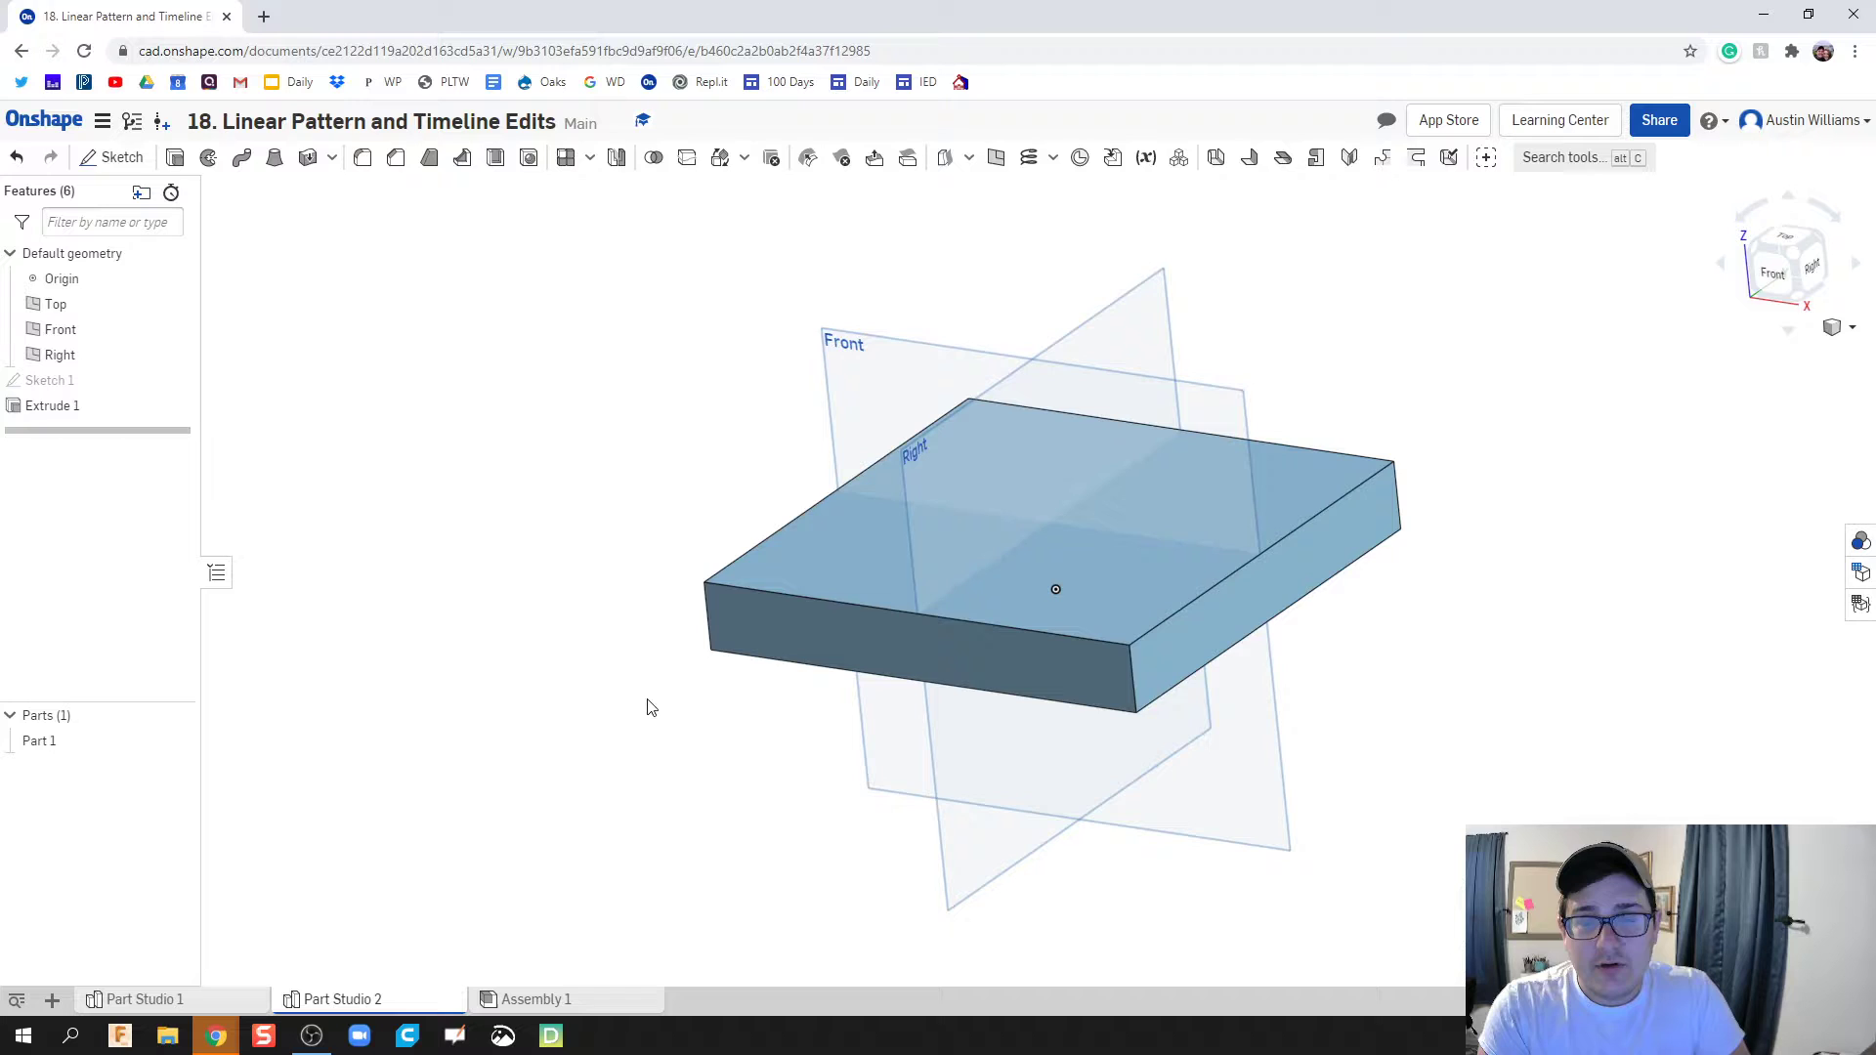
pyautogui.moveTo(648, 704)
pyautogui.mouseDown(button='right')
pyautogui.moveTo(670, 735)
pyautogui.moveTo(641, 569)
pyautogui.moveTo(599, 582)
pyautogui.mouseUp(button='right')
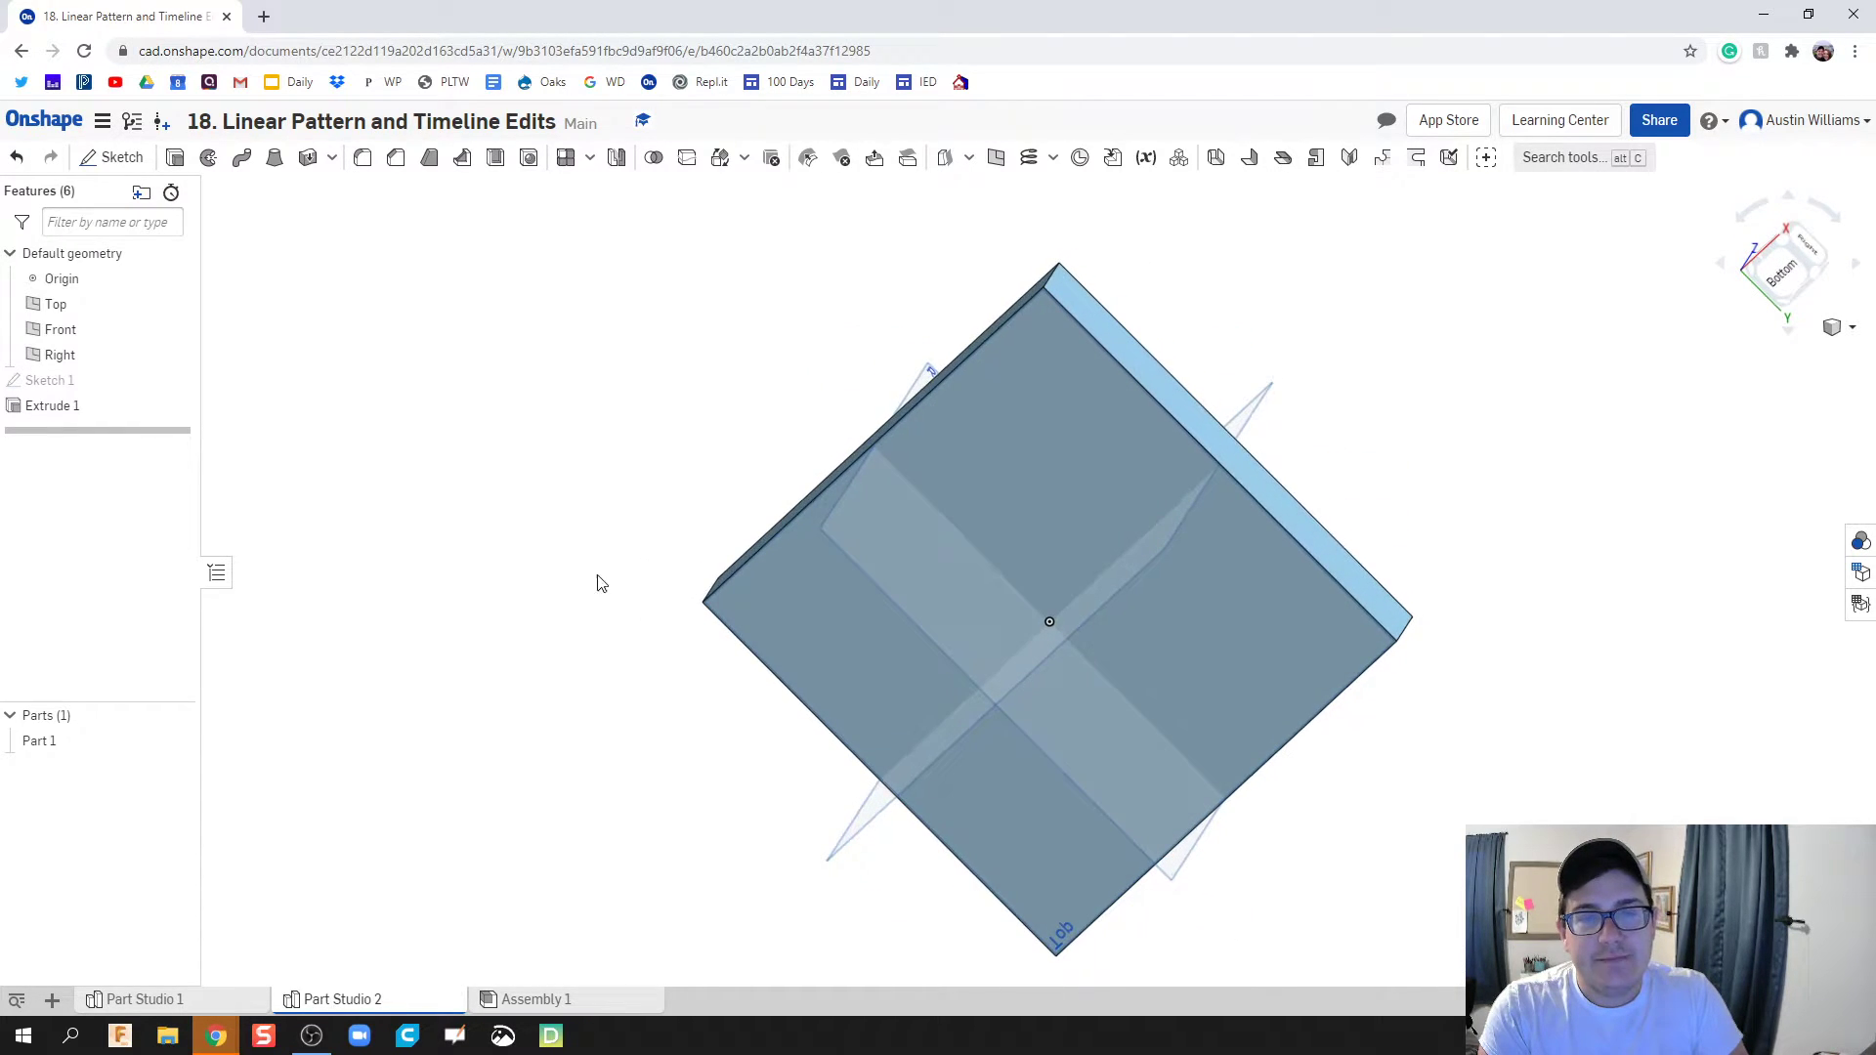
# Step: Draw a 0.706-diameter circle near a corner of the slab's bottom face
pyautogui.click(105, 160)
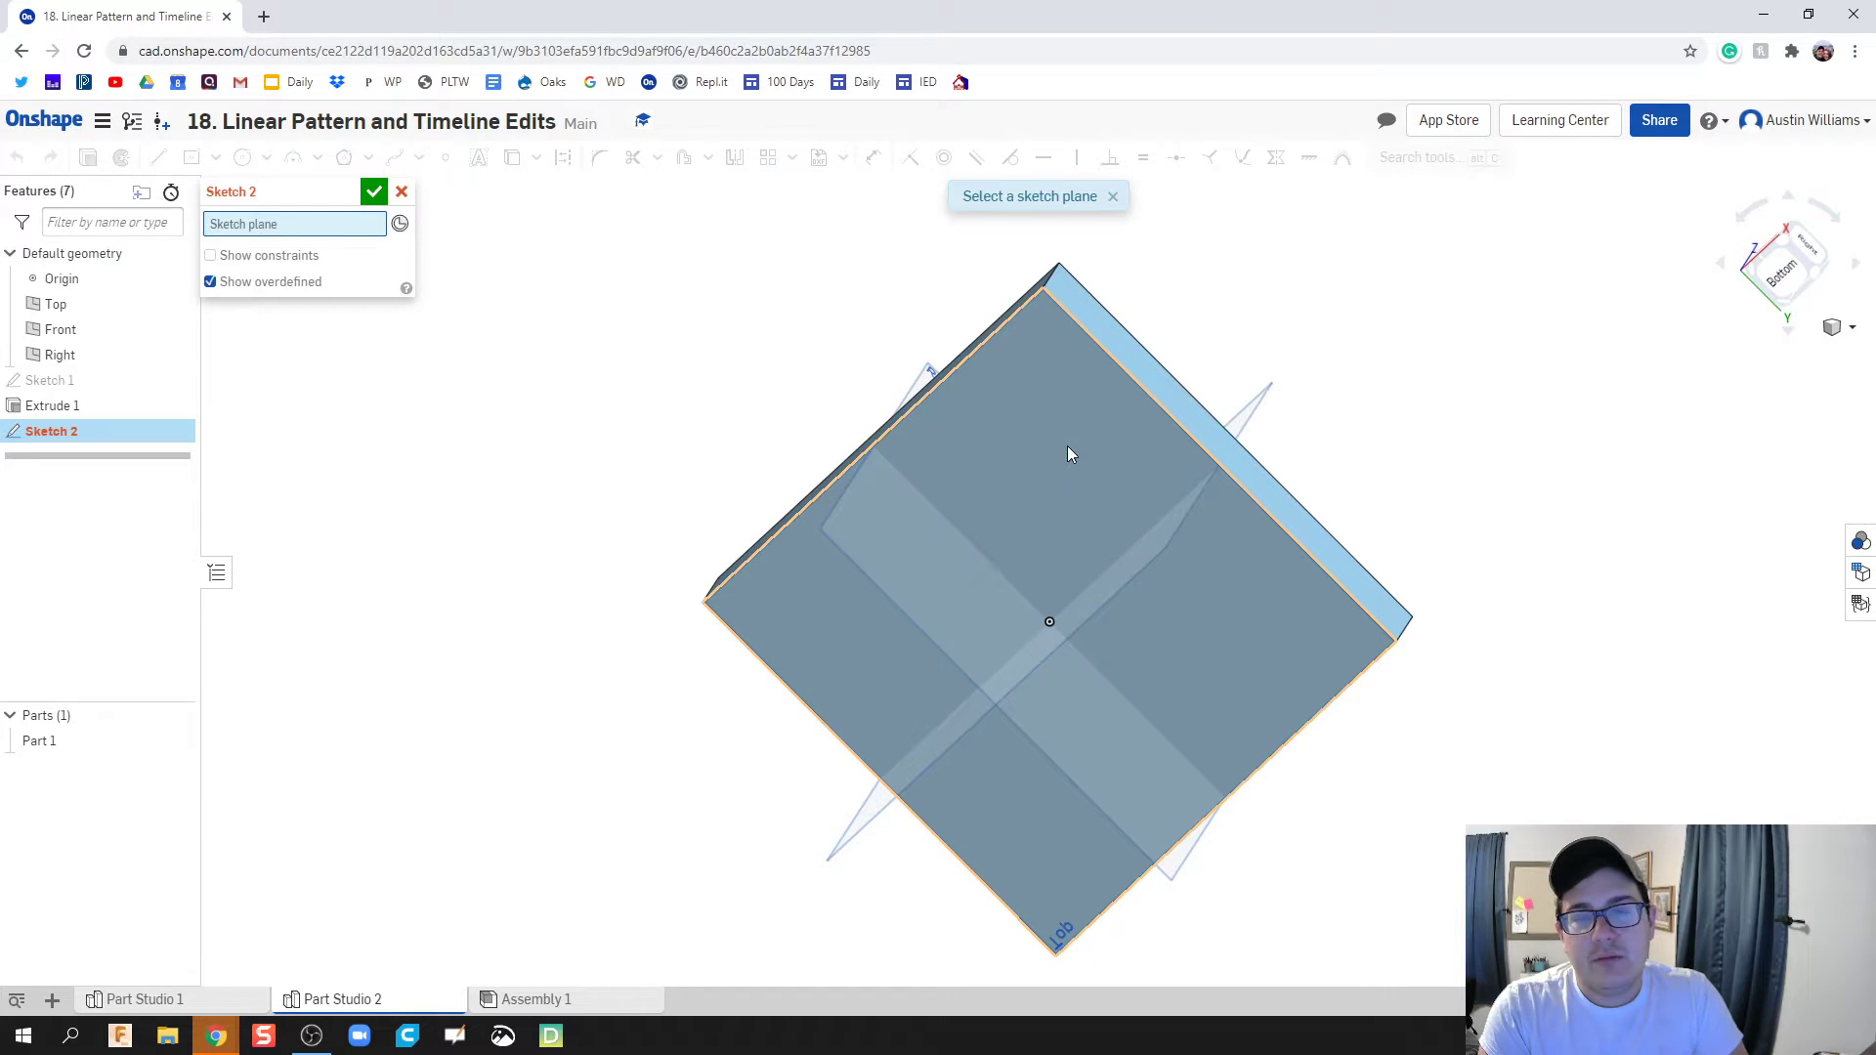
pyautogui.click(1044, 479)
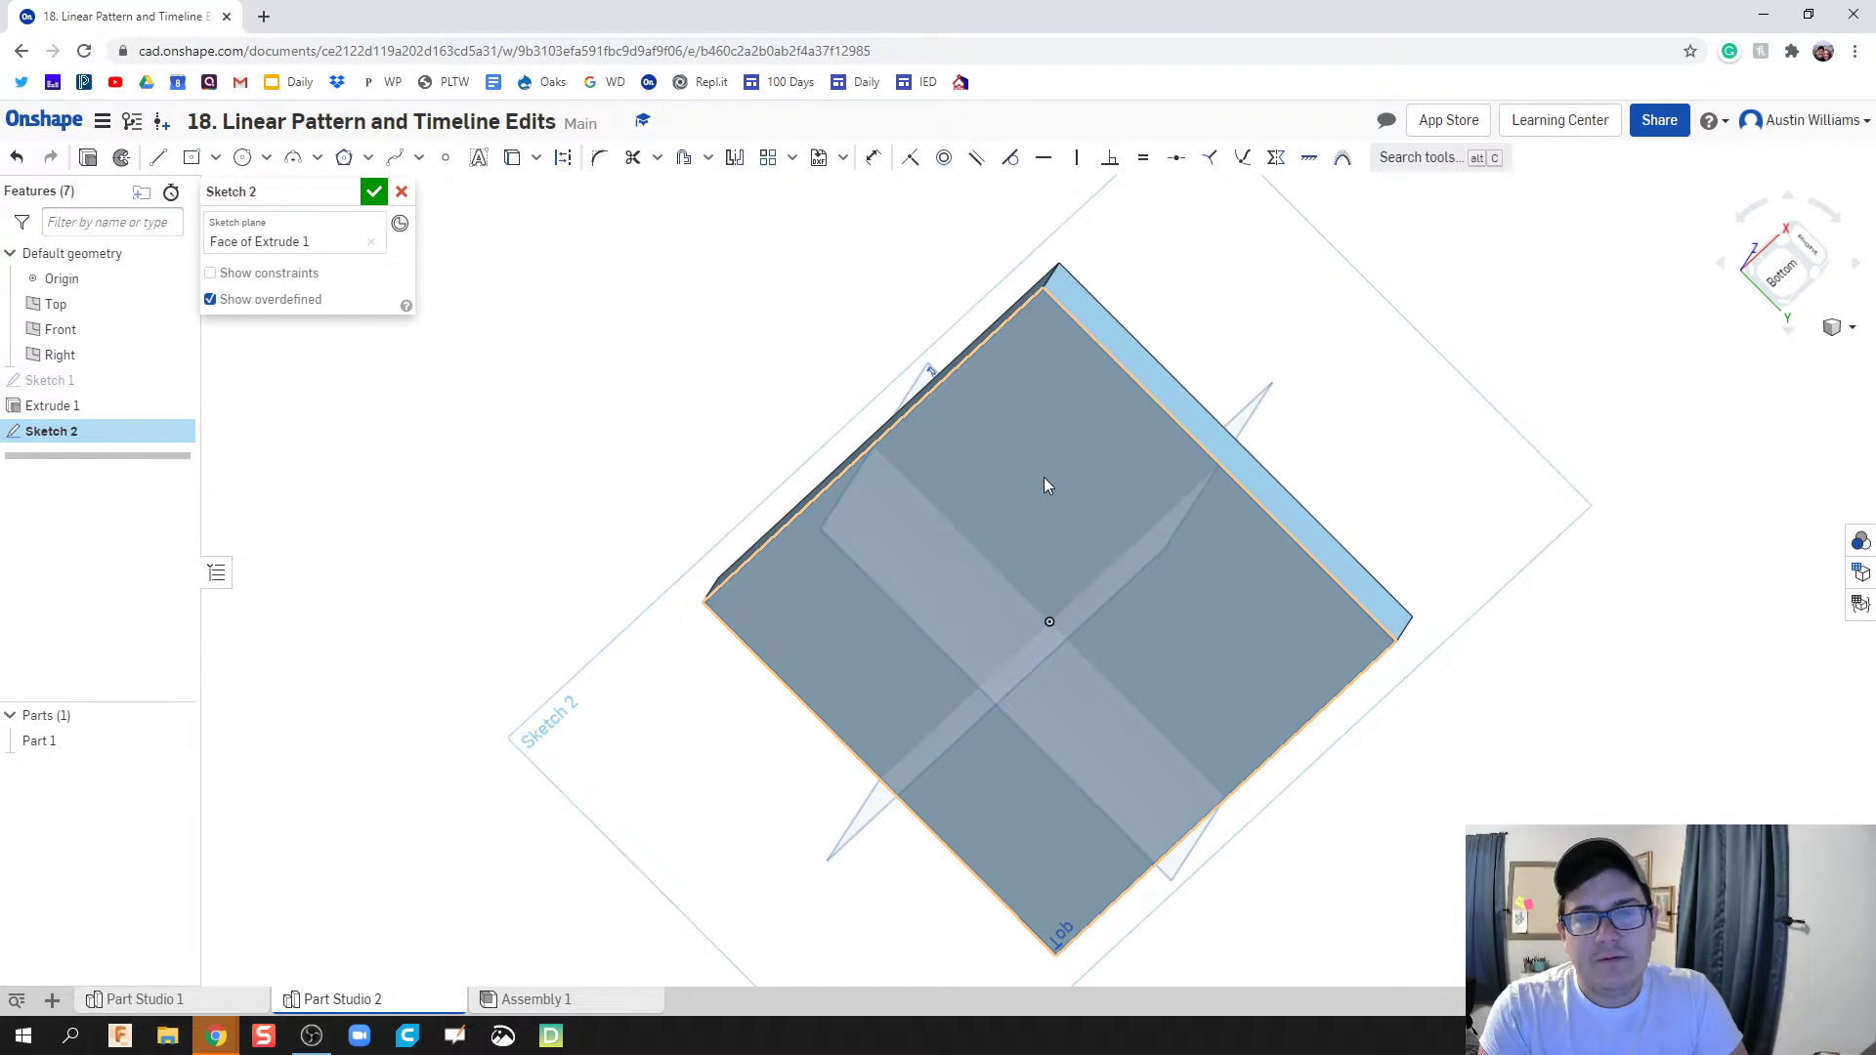
pyautogui.rightClick(1067, 416)
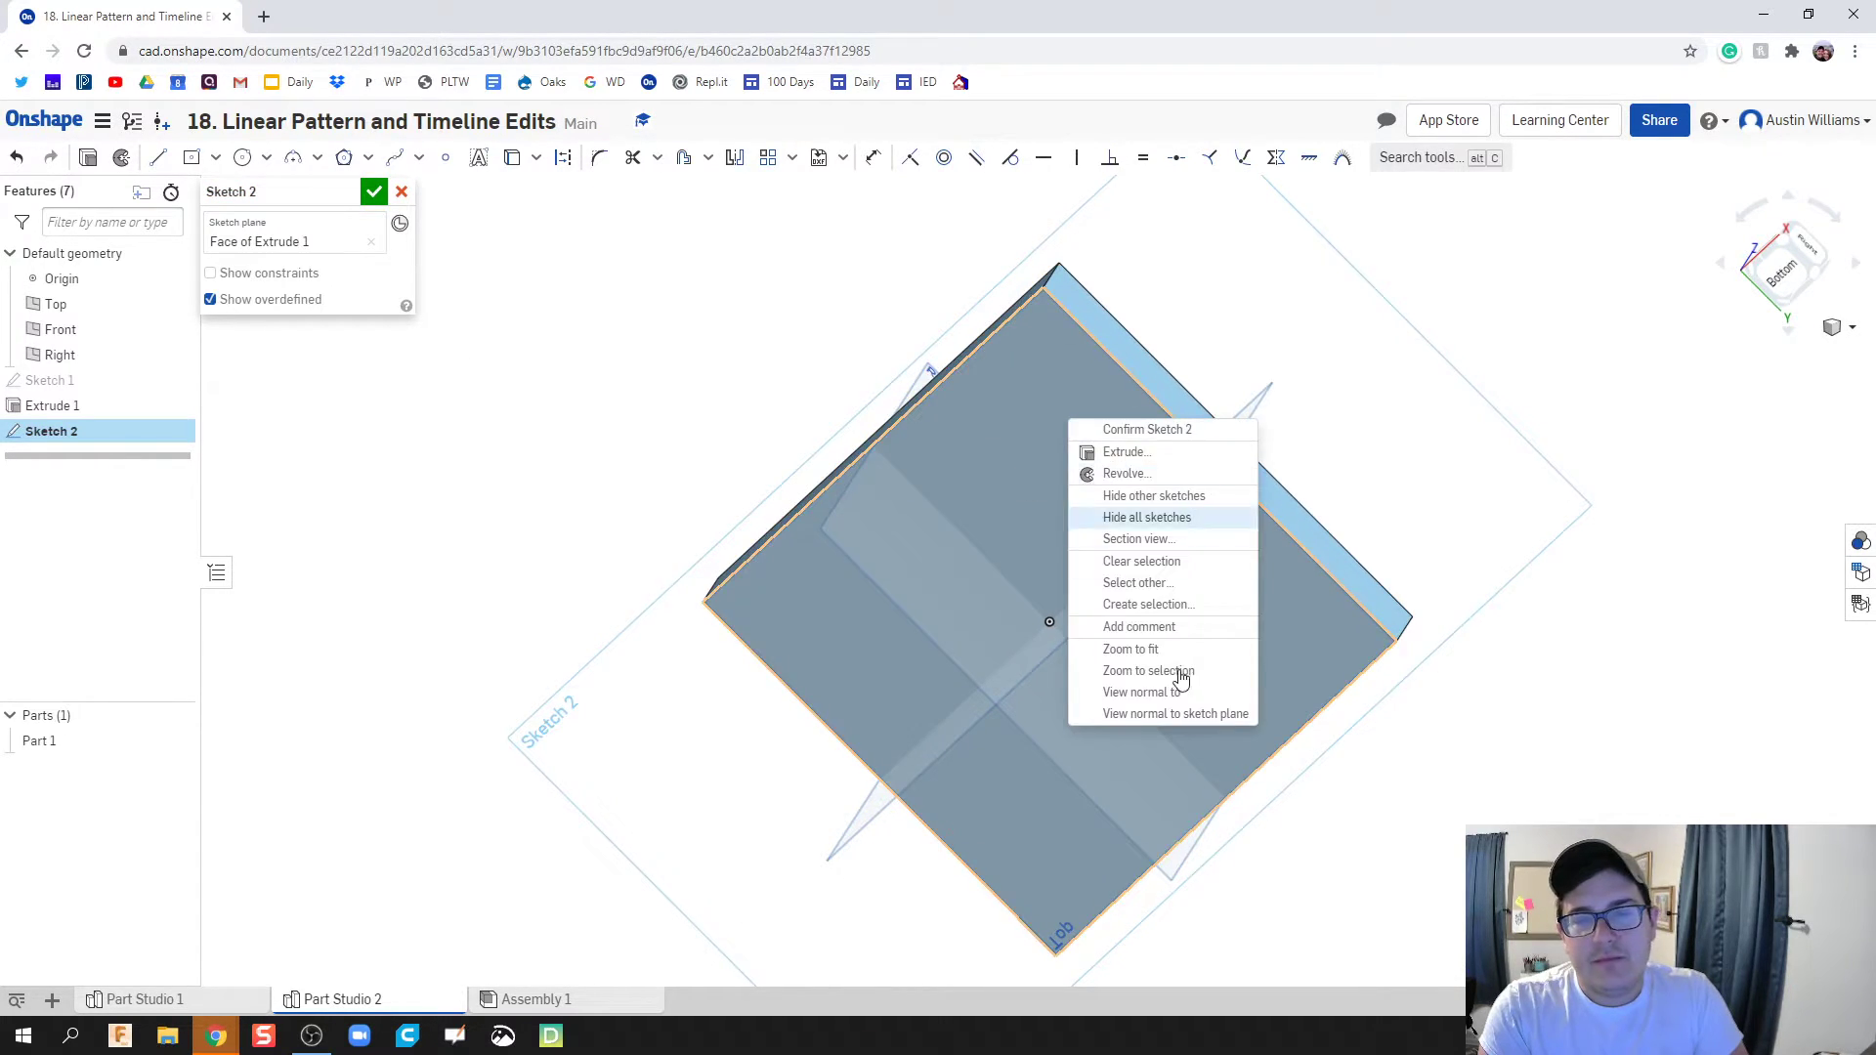
pyautogui.click(1177, 700)
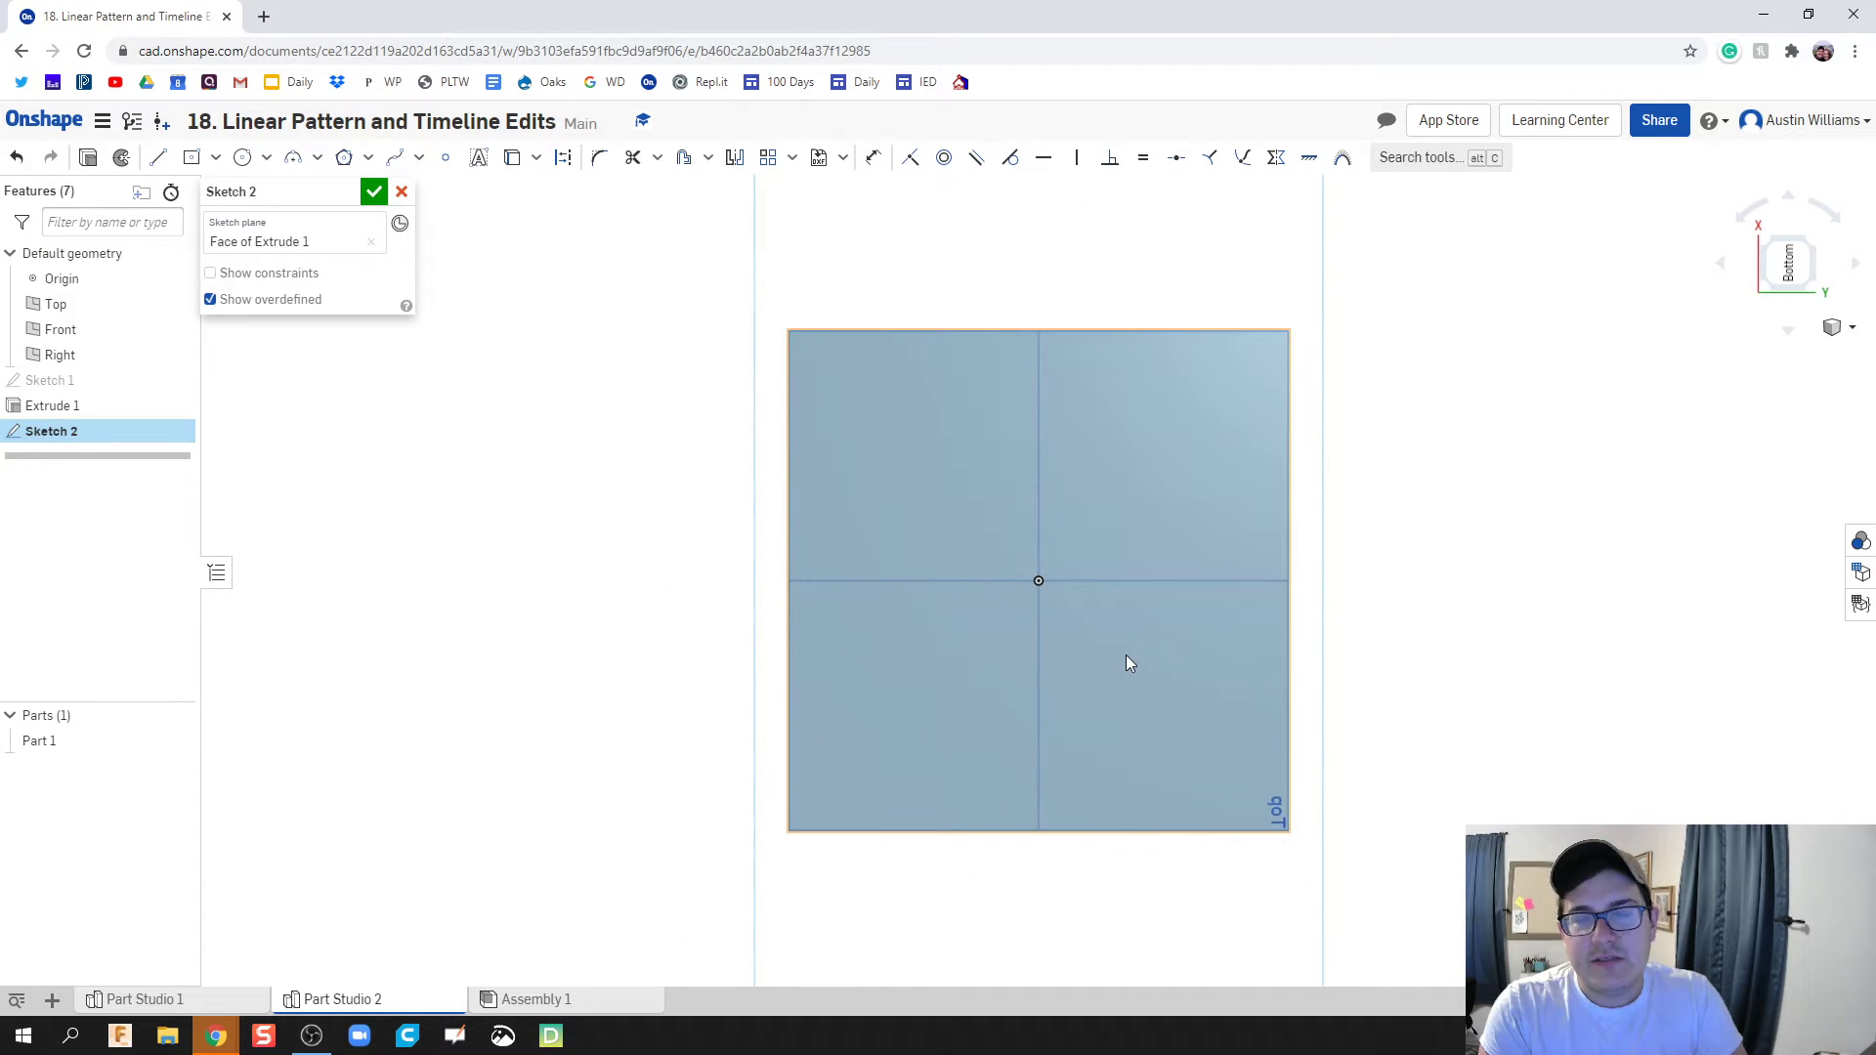
pyautogui.click(243, 157)
pyautogui.click(830, 370)
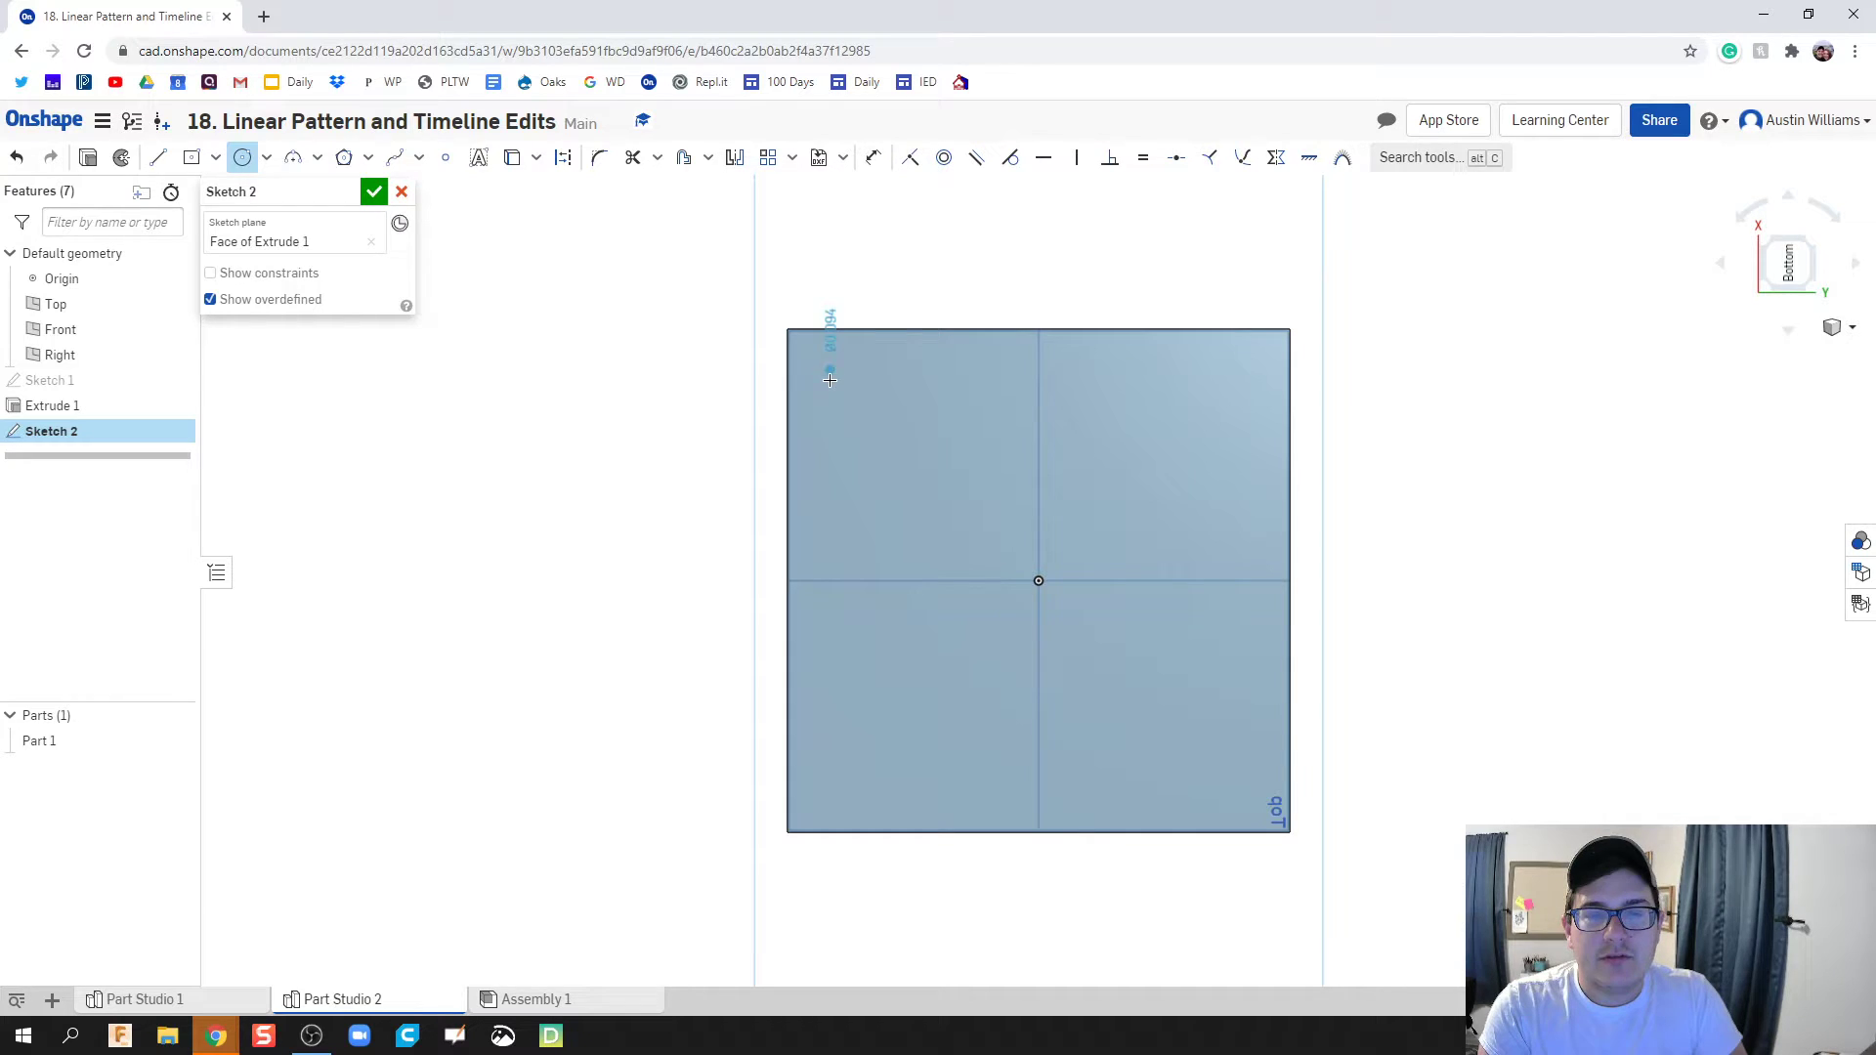
pyautogui.click(836, 398)
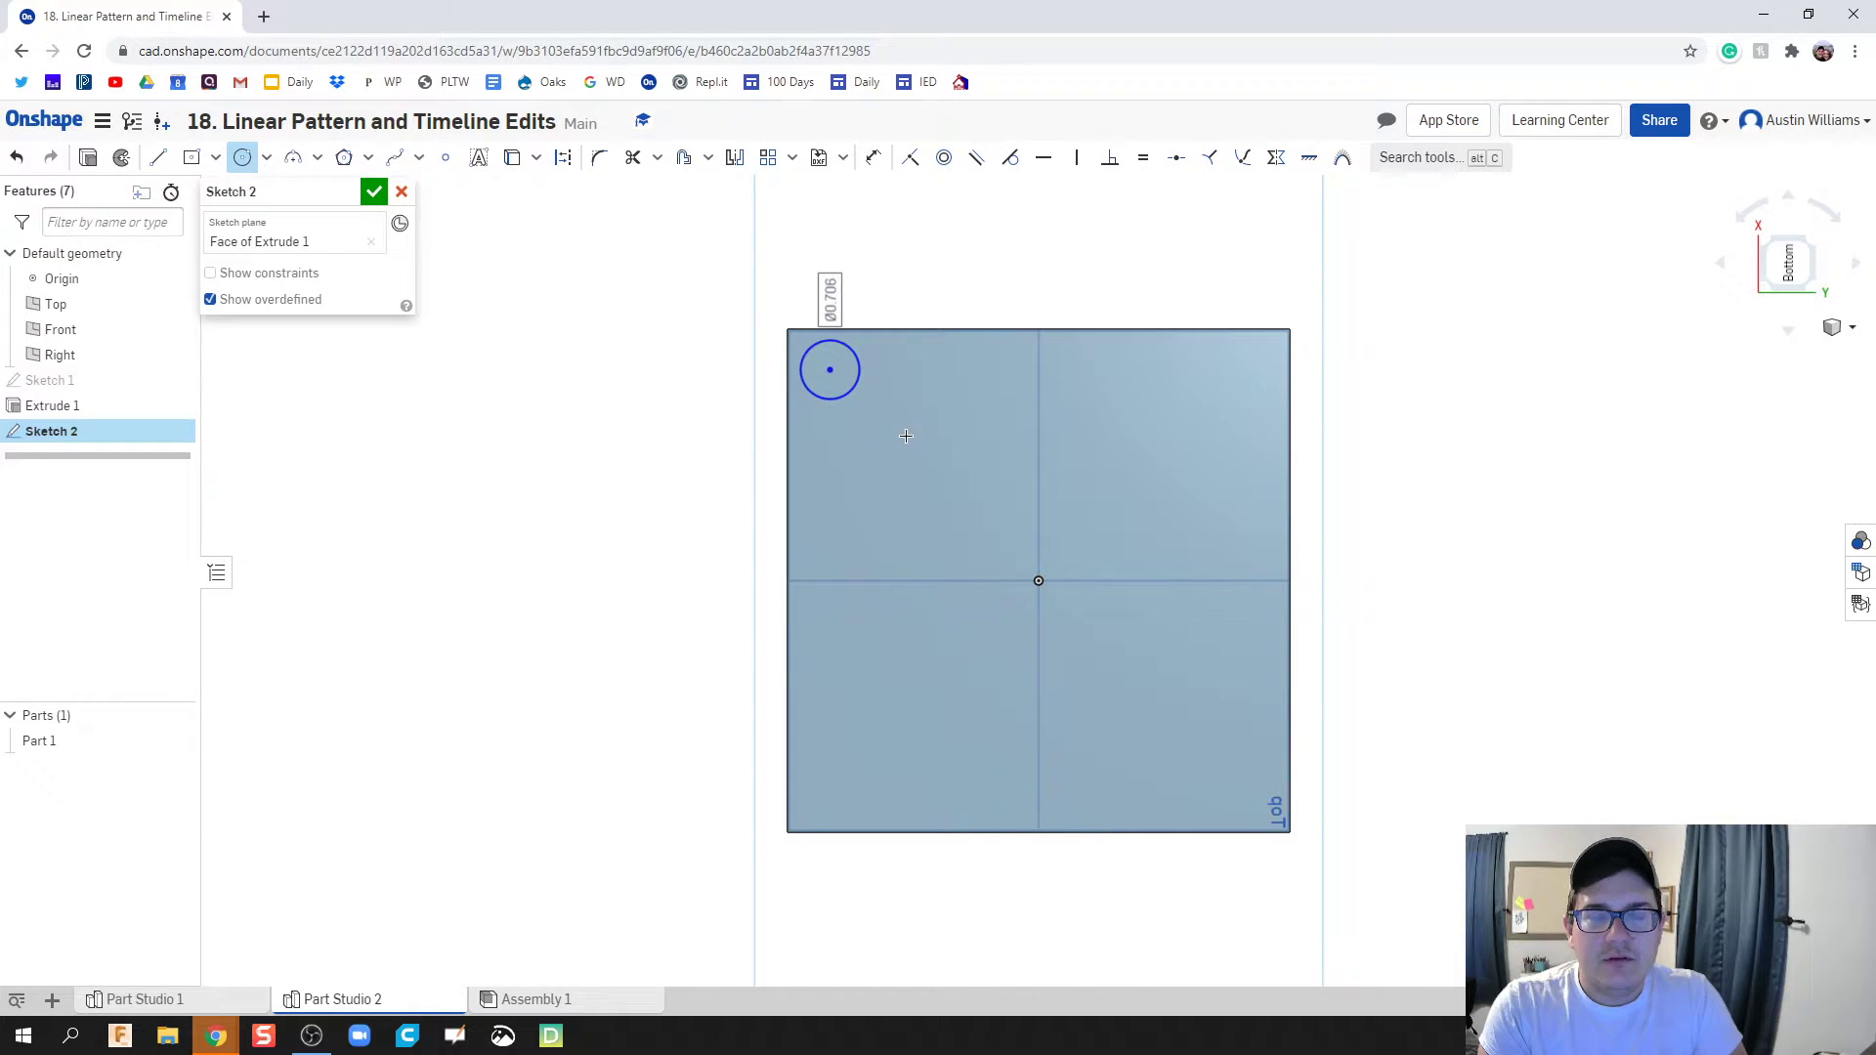
pyautogui.click(375, 192)
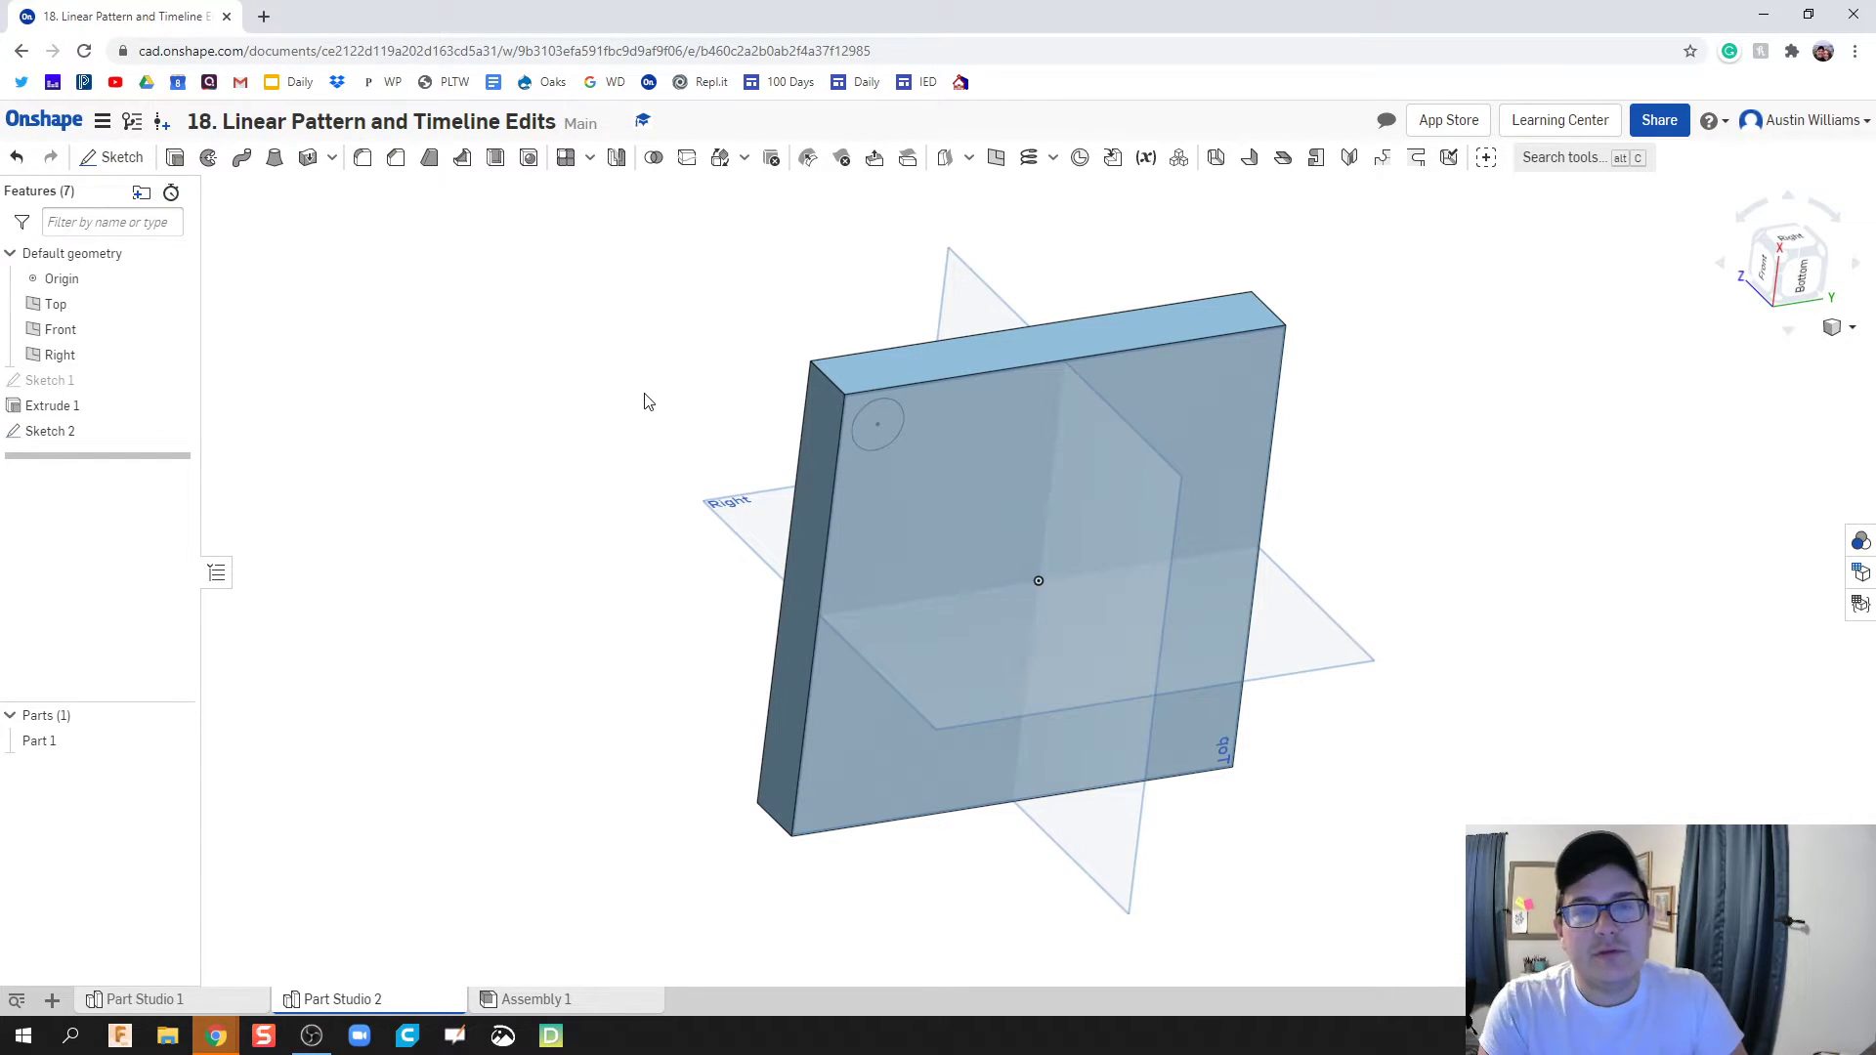
# Step: Extrude the circle about 6.17 in as a new separate part, Part 2
pyautogui.click(175, 158)
pyautogui.click(892, 432)
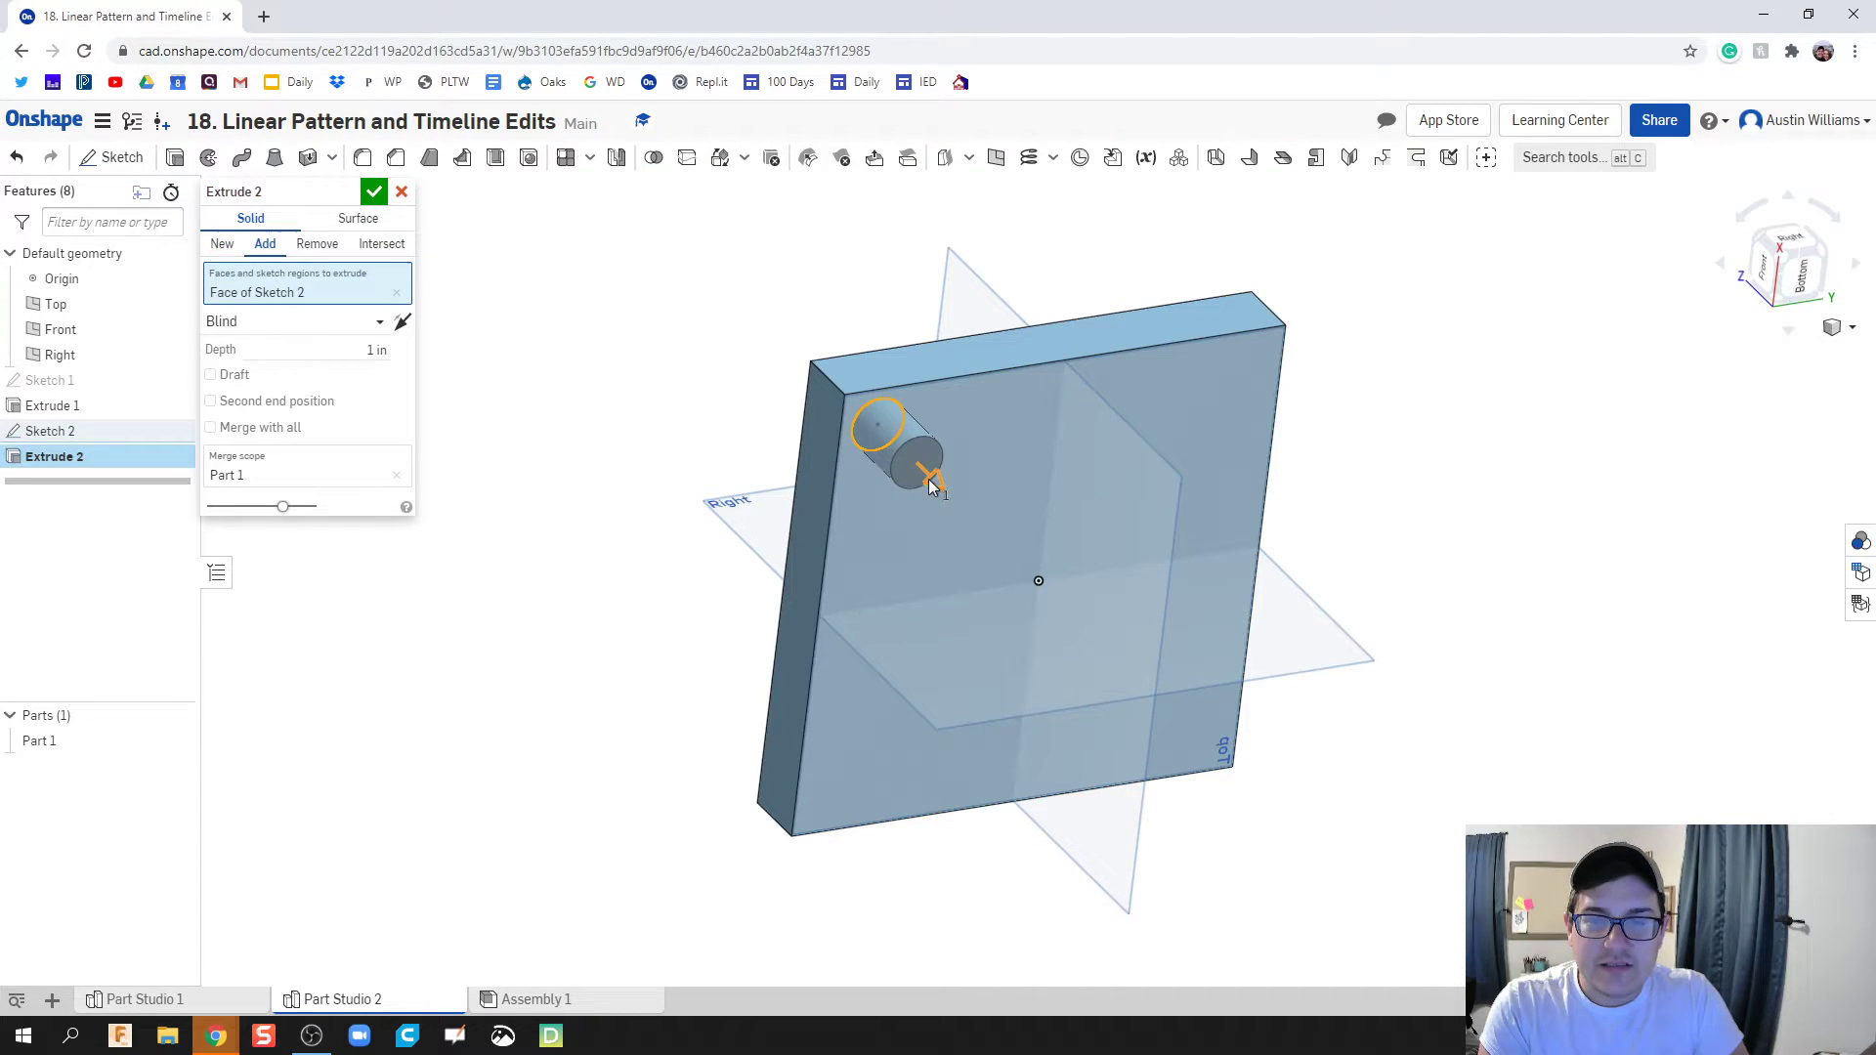
pyautogui.moveTo(1203, 684); pyautogui.dragTo(1150, 676)
pyautogui.click(222, 243)
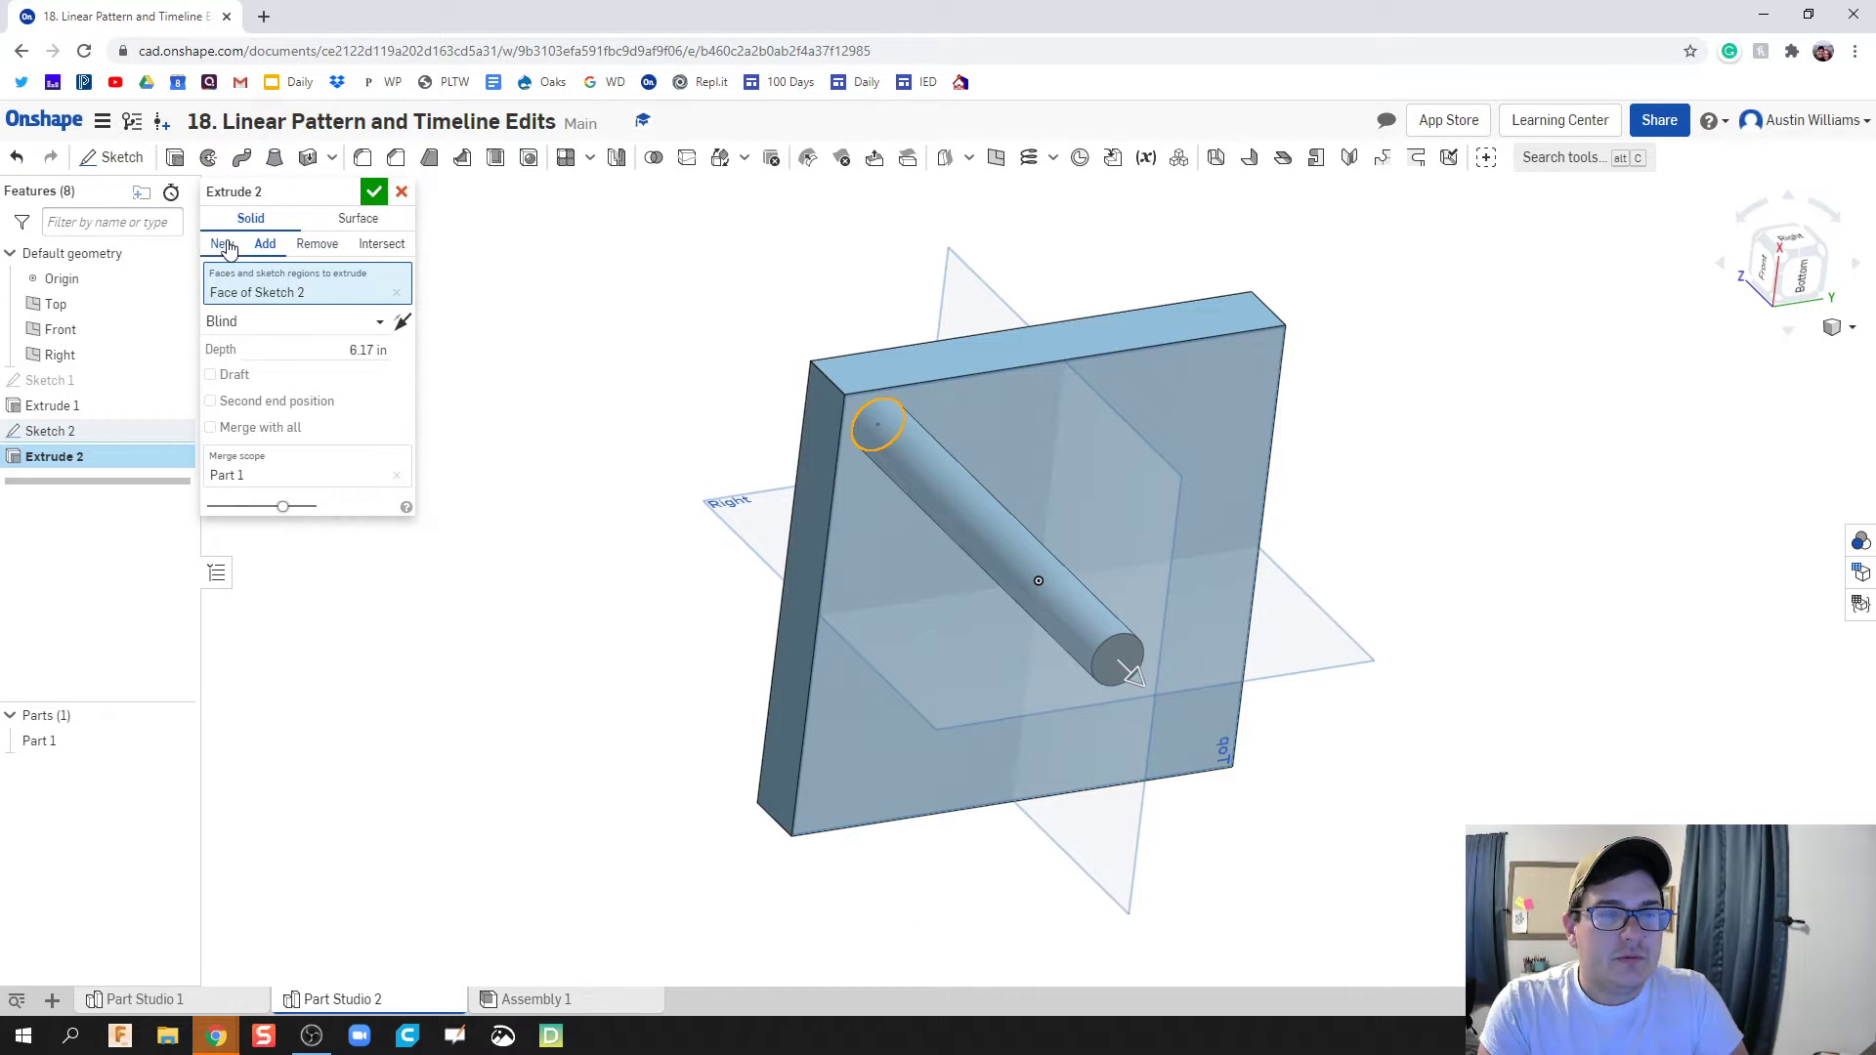
pyautogui.click(375, 193)
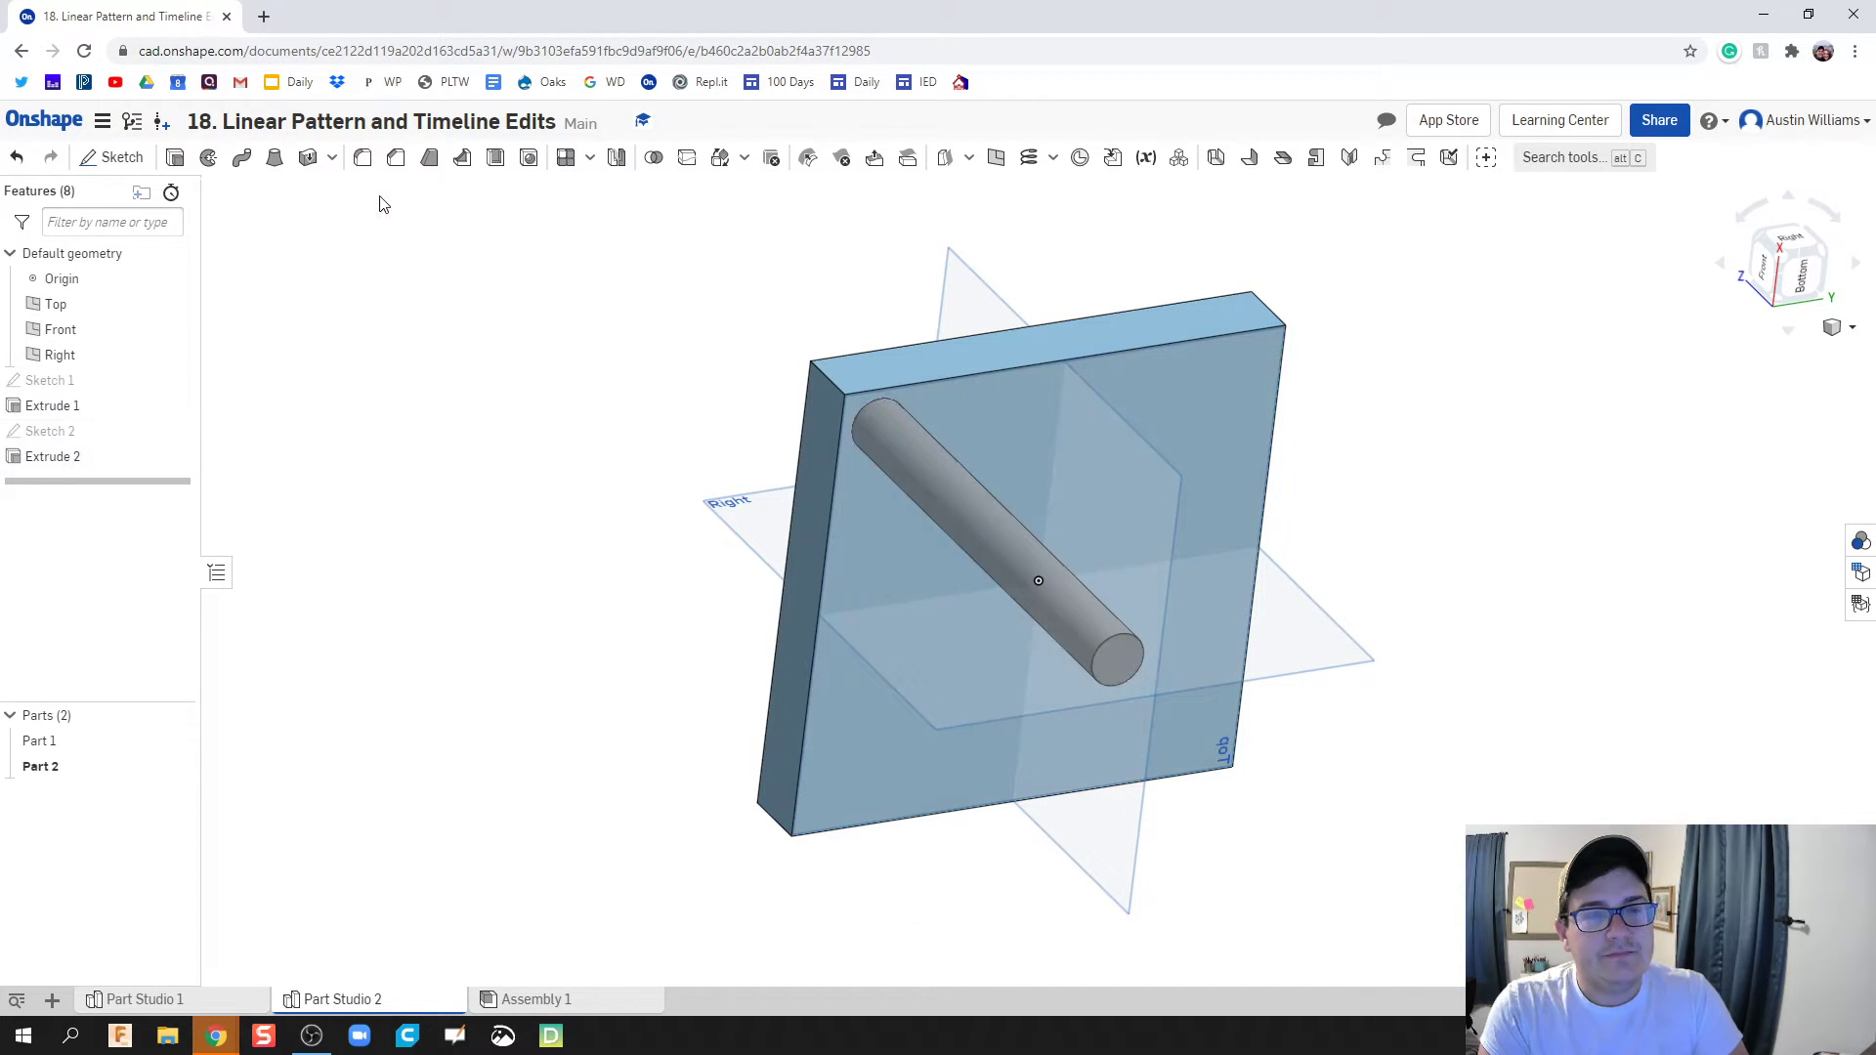
pyautogui.moveTo(658, 661); pyautogui.dragTo(718, 665, button='right')
pyautogui.click(1050, 640)
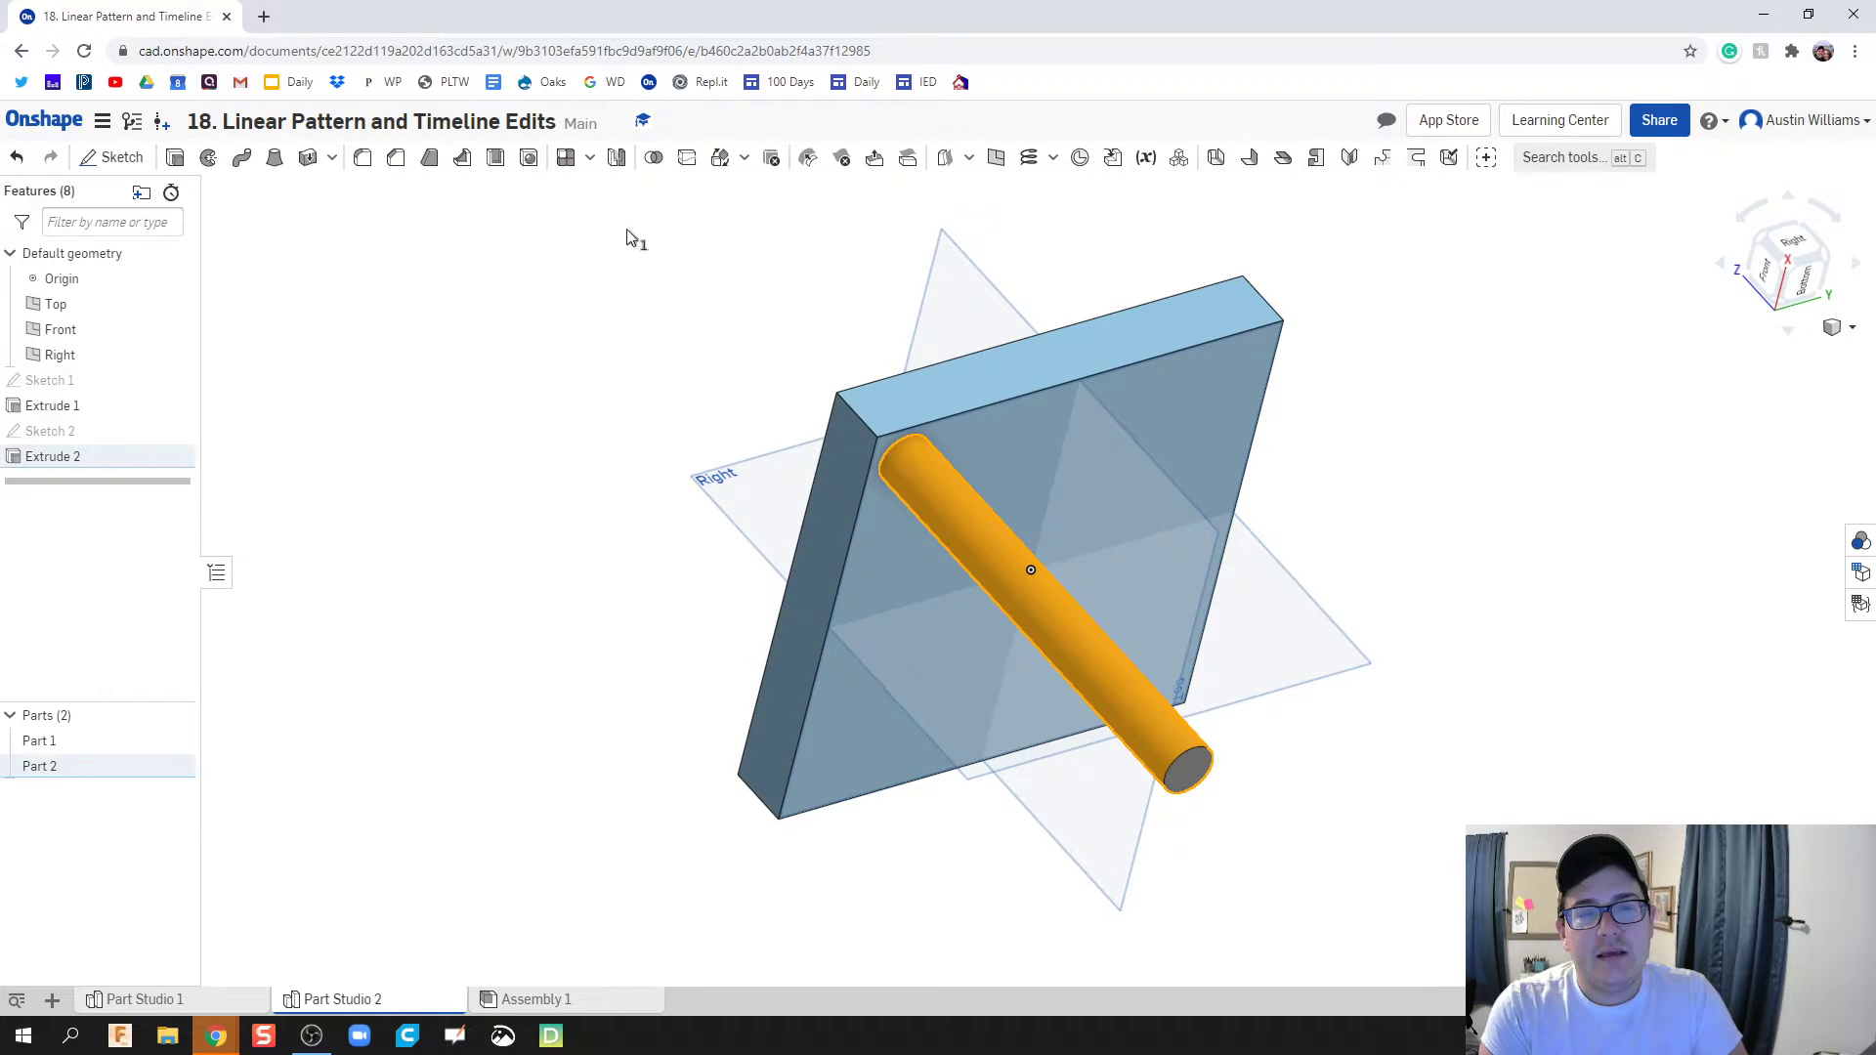
pyautogui.click(545, 435)
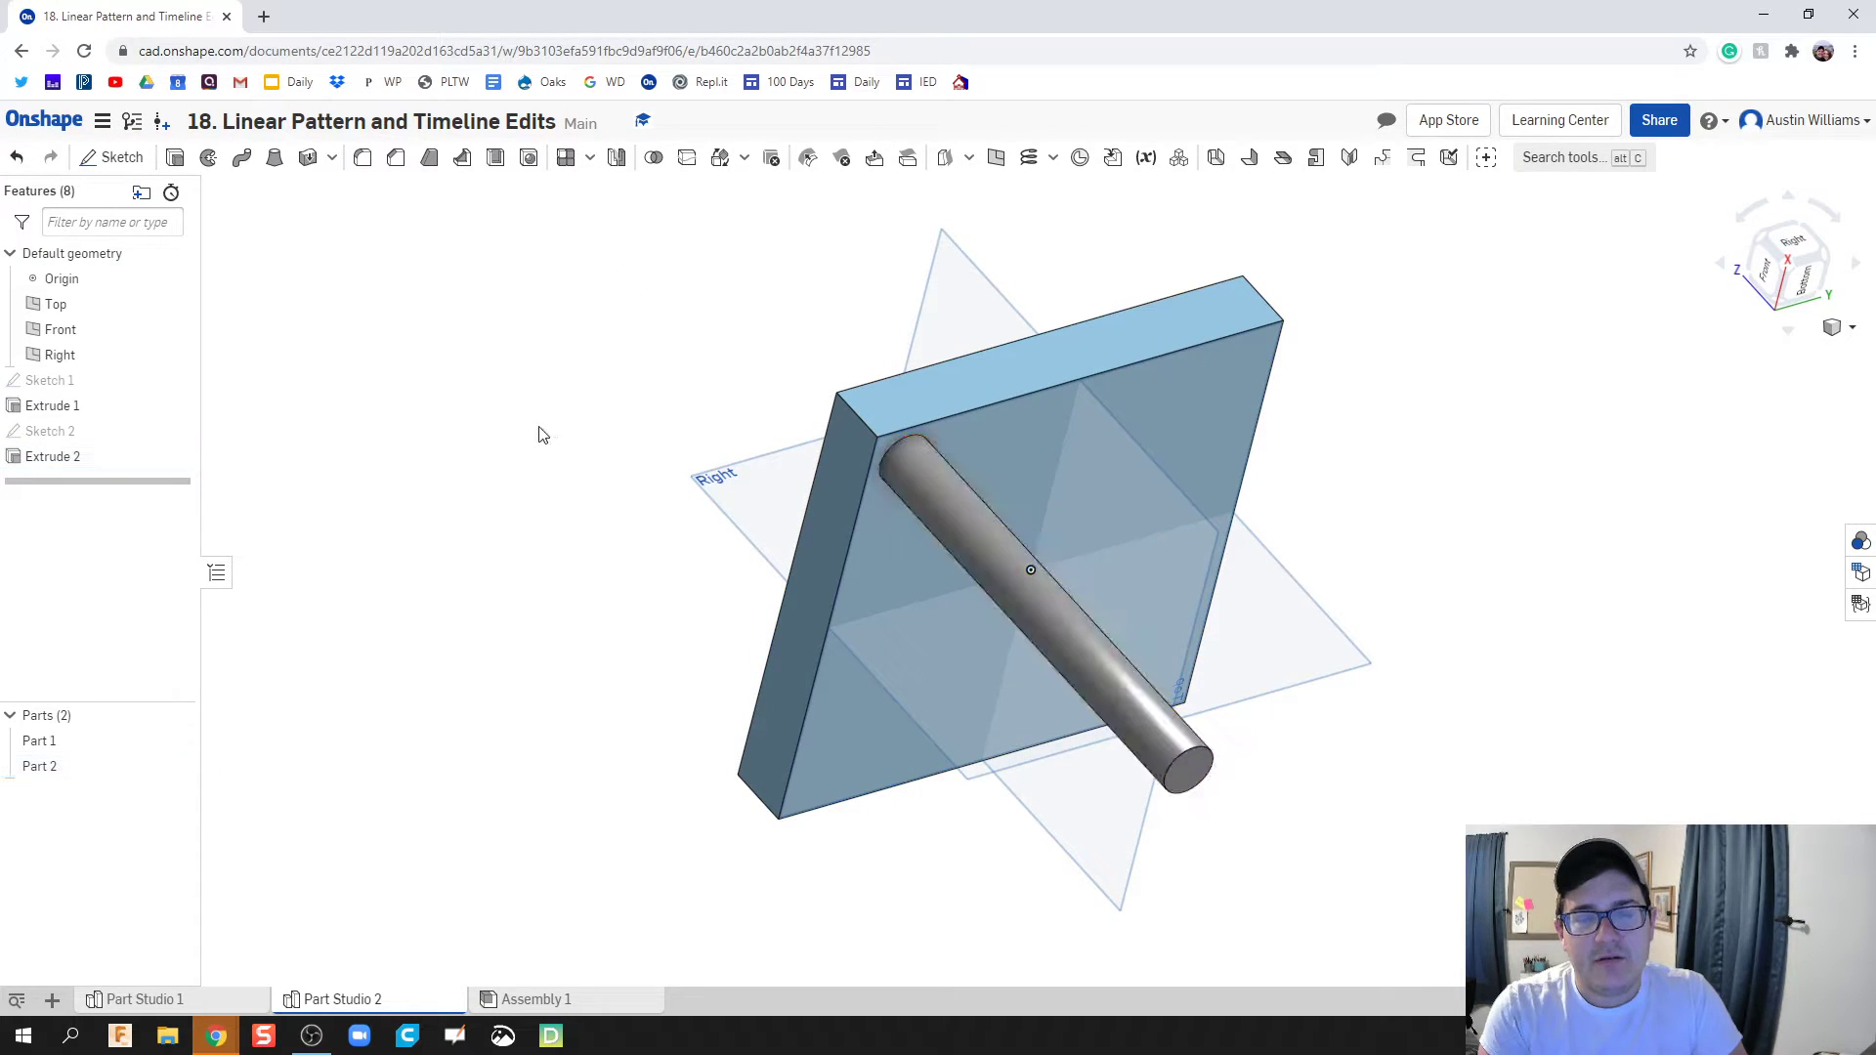
# Step: Linear-pattern the cylinder leg along the Right plane, with a copy 1 in away
pyautogui.click(567, 162)
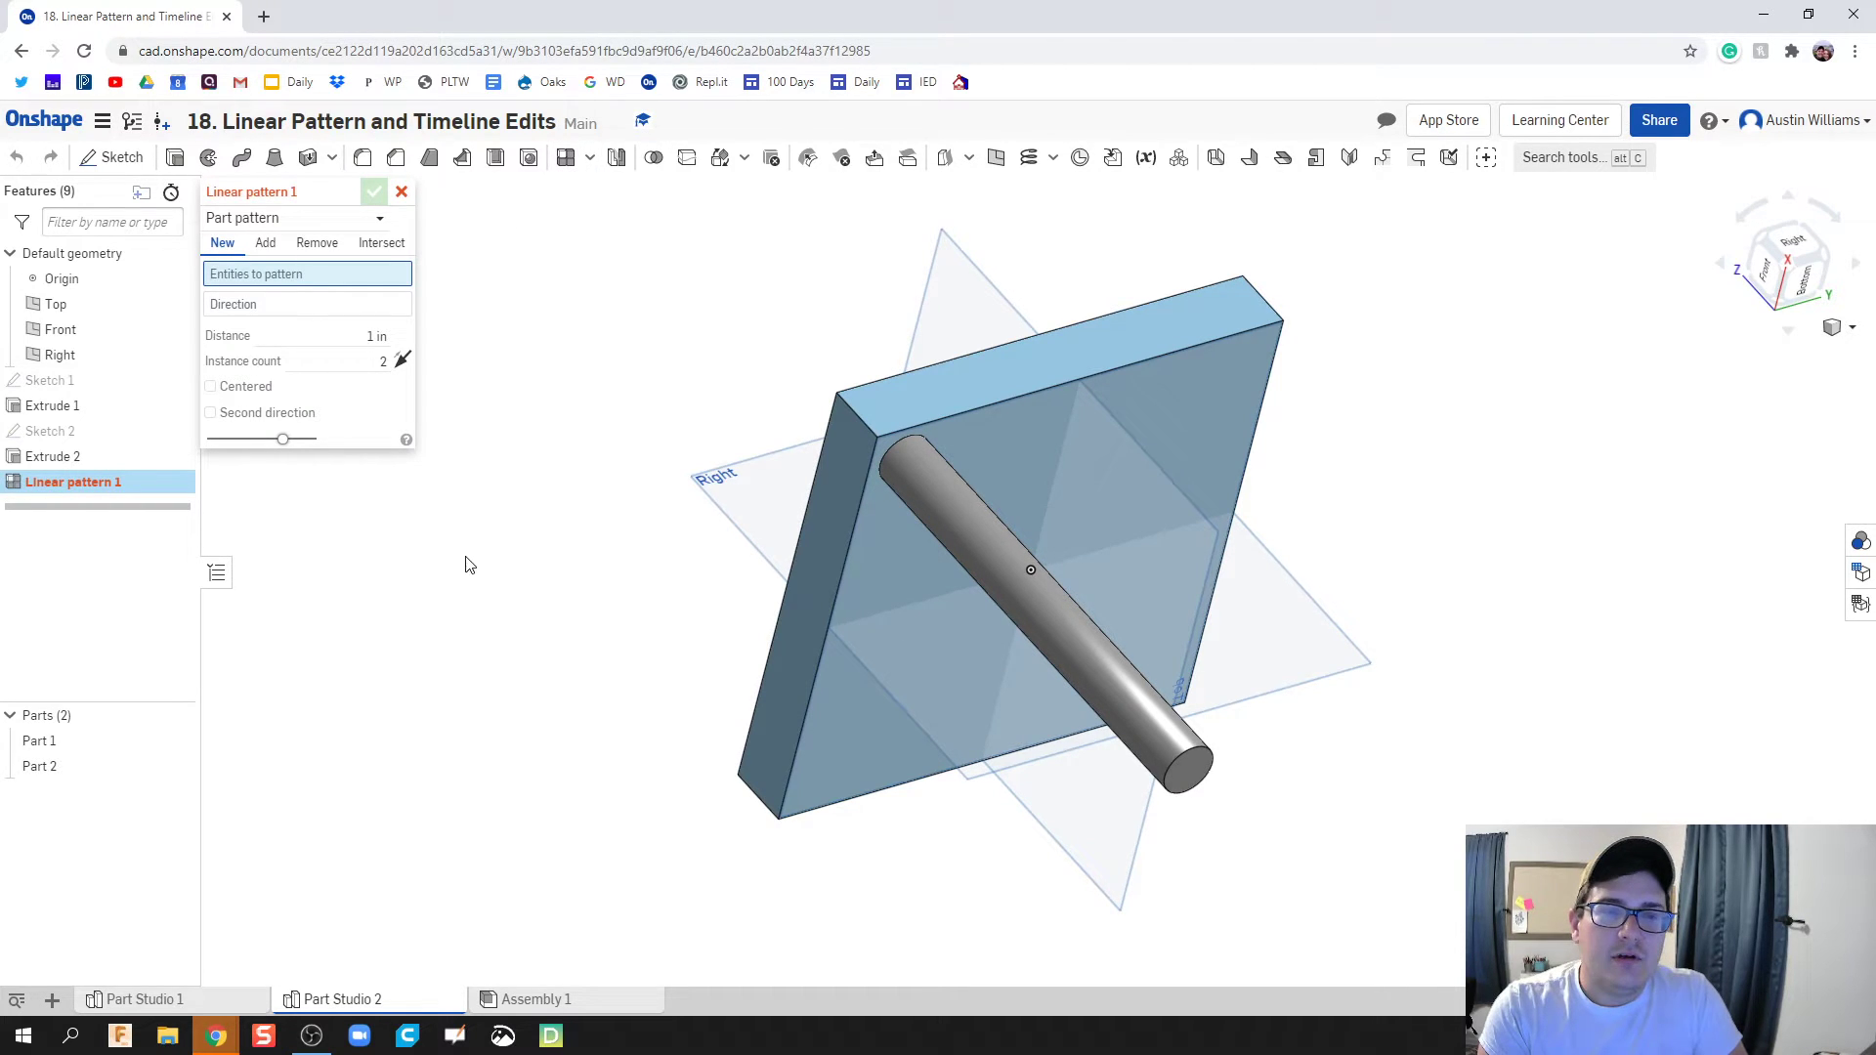
pyautogui.click(1033, 637)
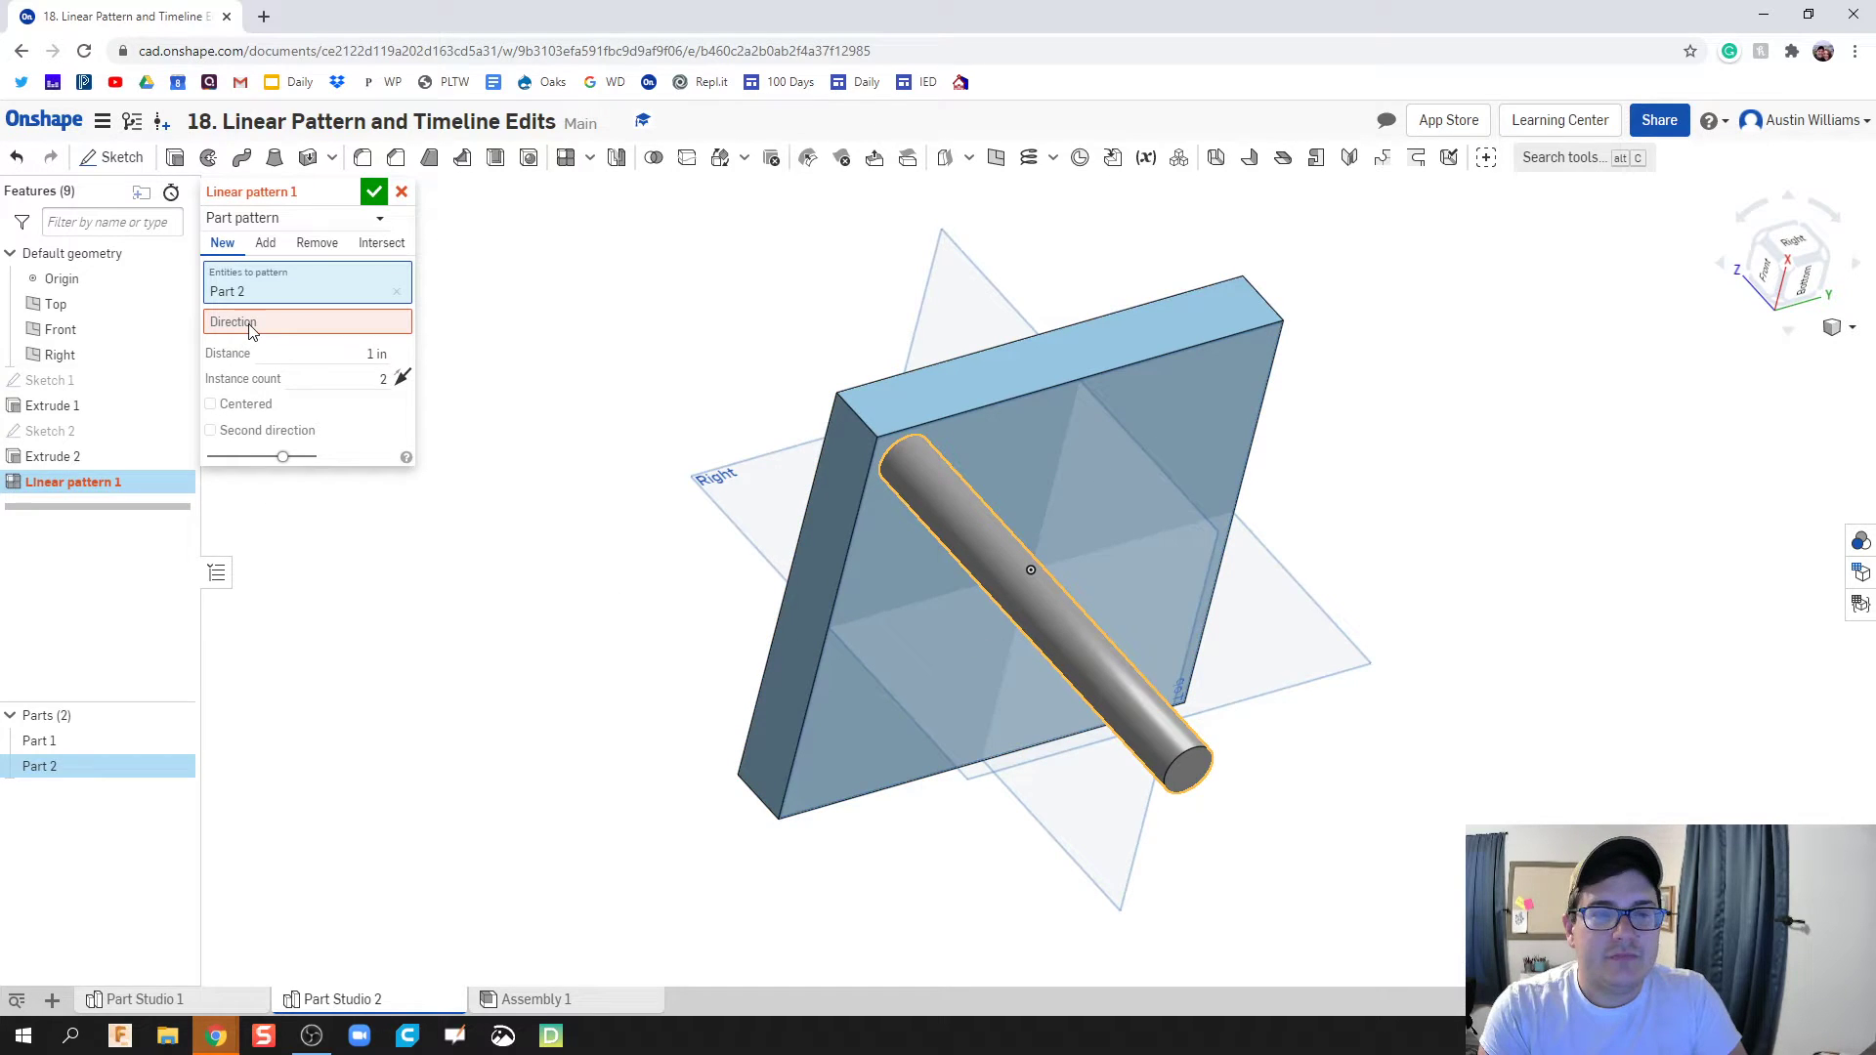
pyautogui.press('Left')
pyautogui.press('Left')
pyautogui.press('Left')
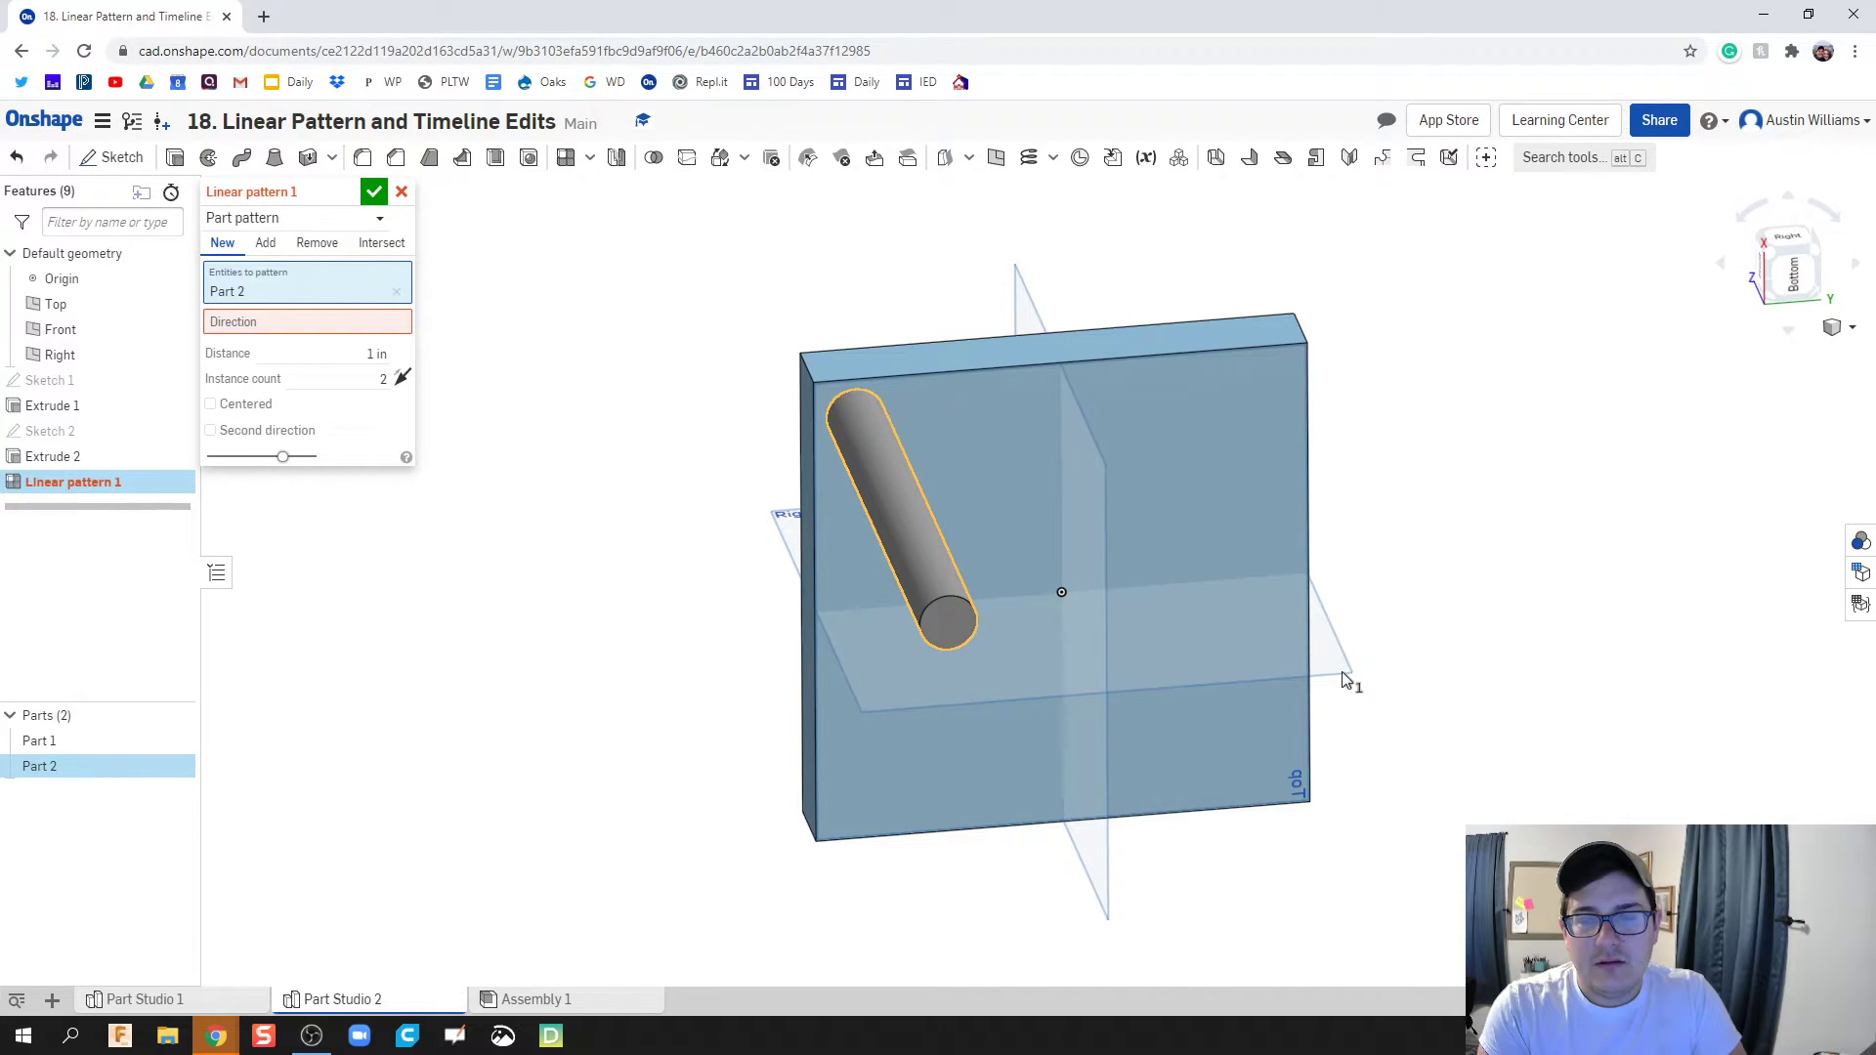
pyautogui.moveTo(1341, 671); pyautogui.dragTo(1237, 652, button='right')
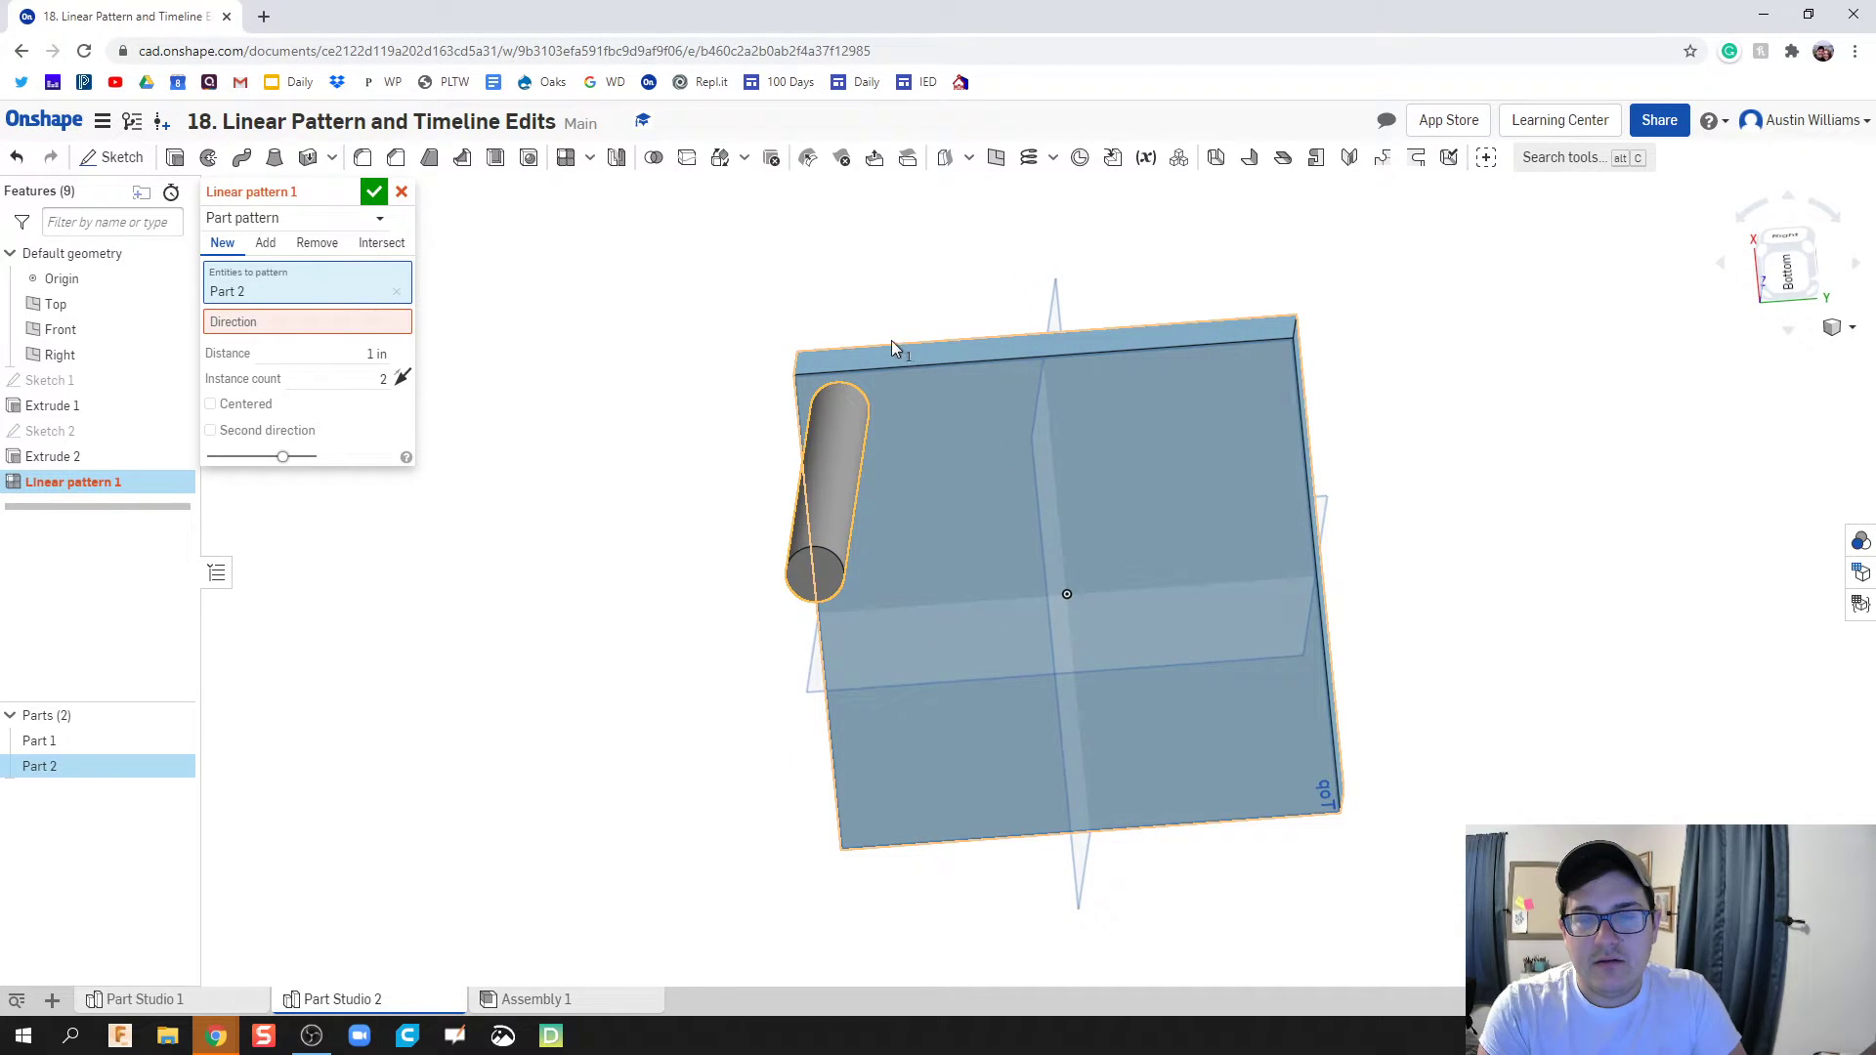
pyautogui.moveTo(649, 469); pyautogui.dragTo(879, 526, button='right')
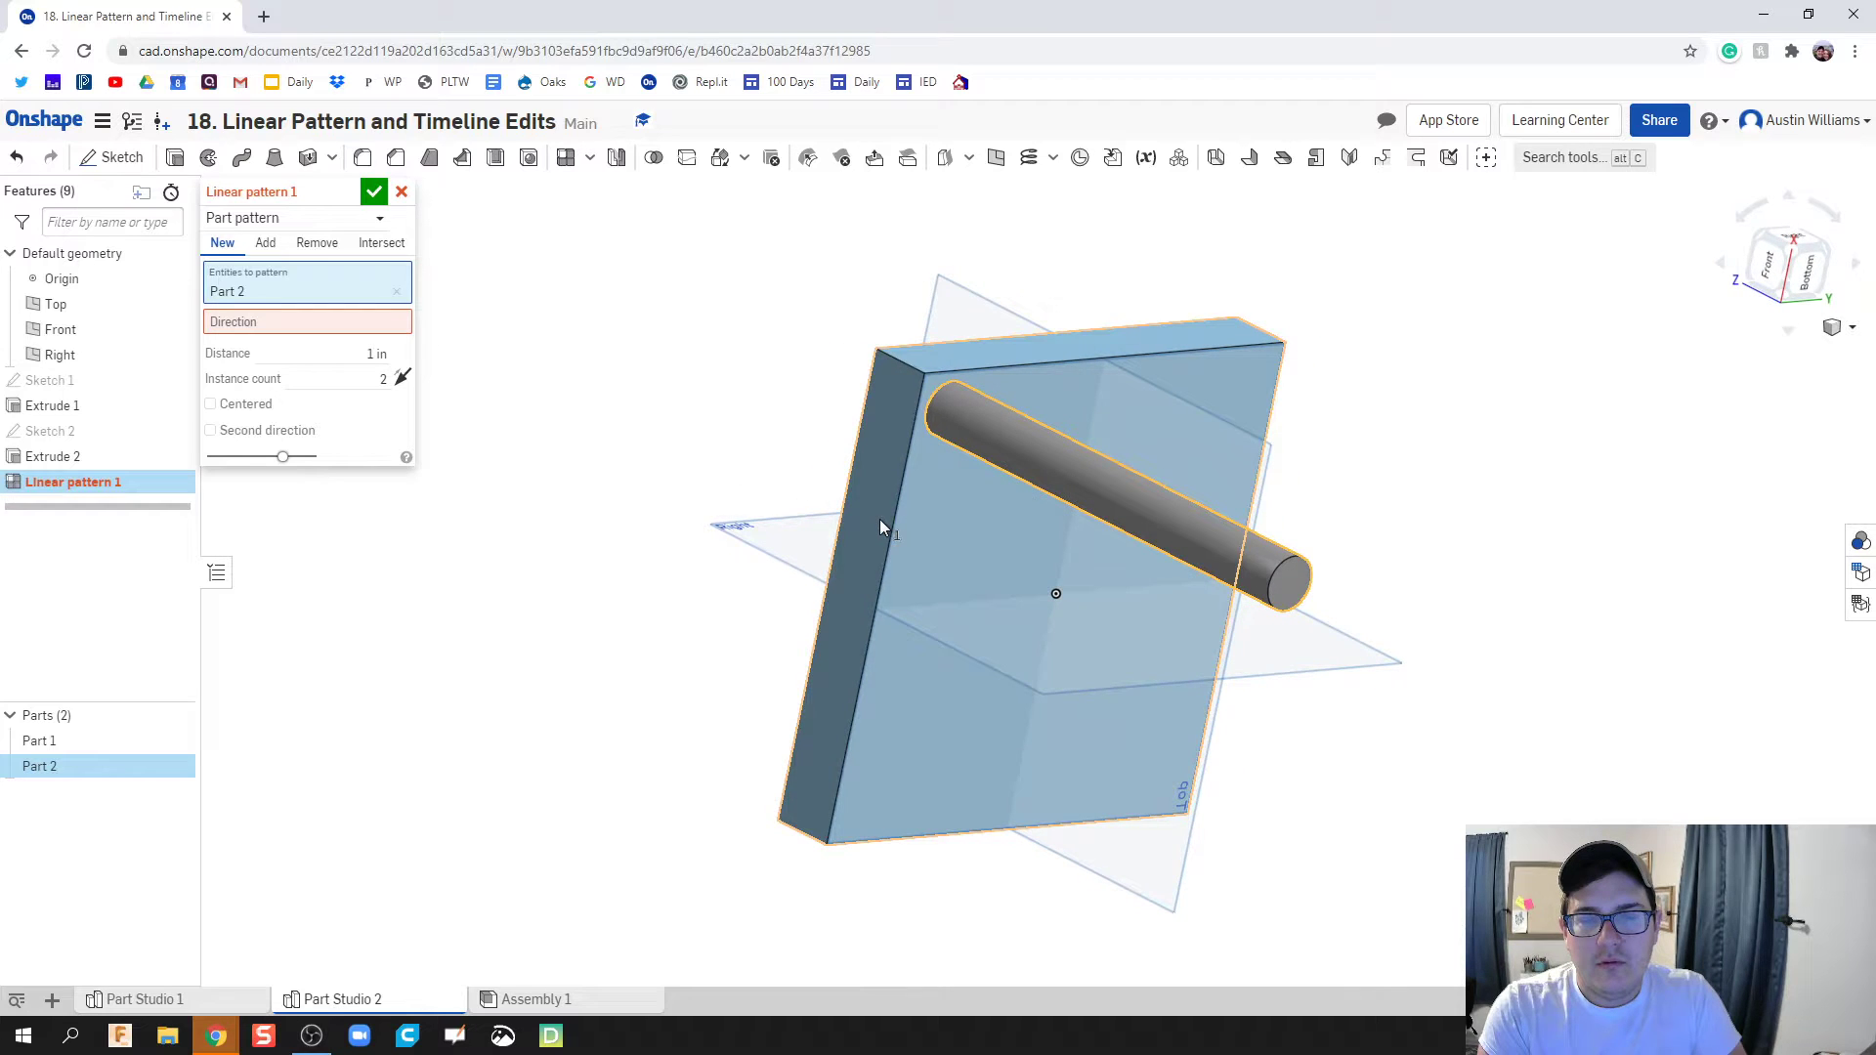
pyautogui.click(337, 332)
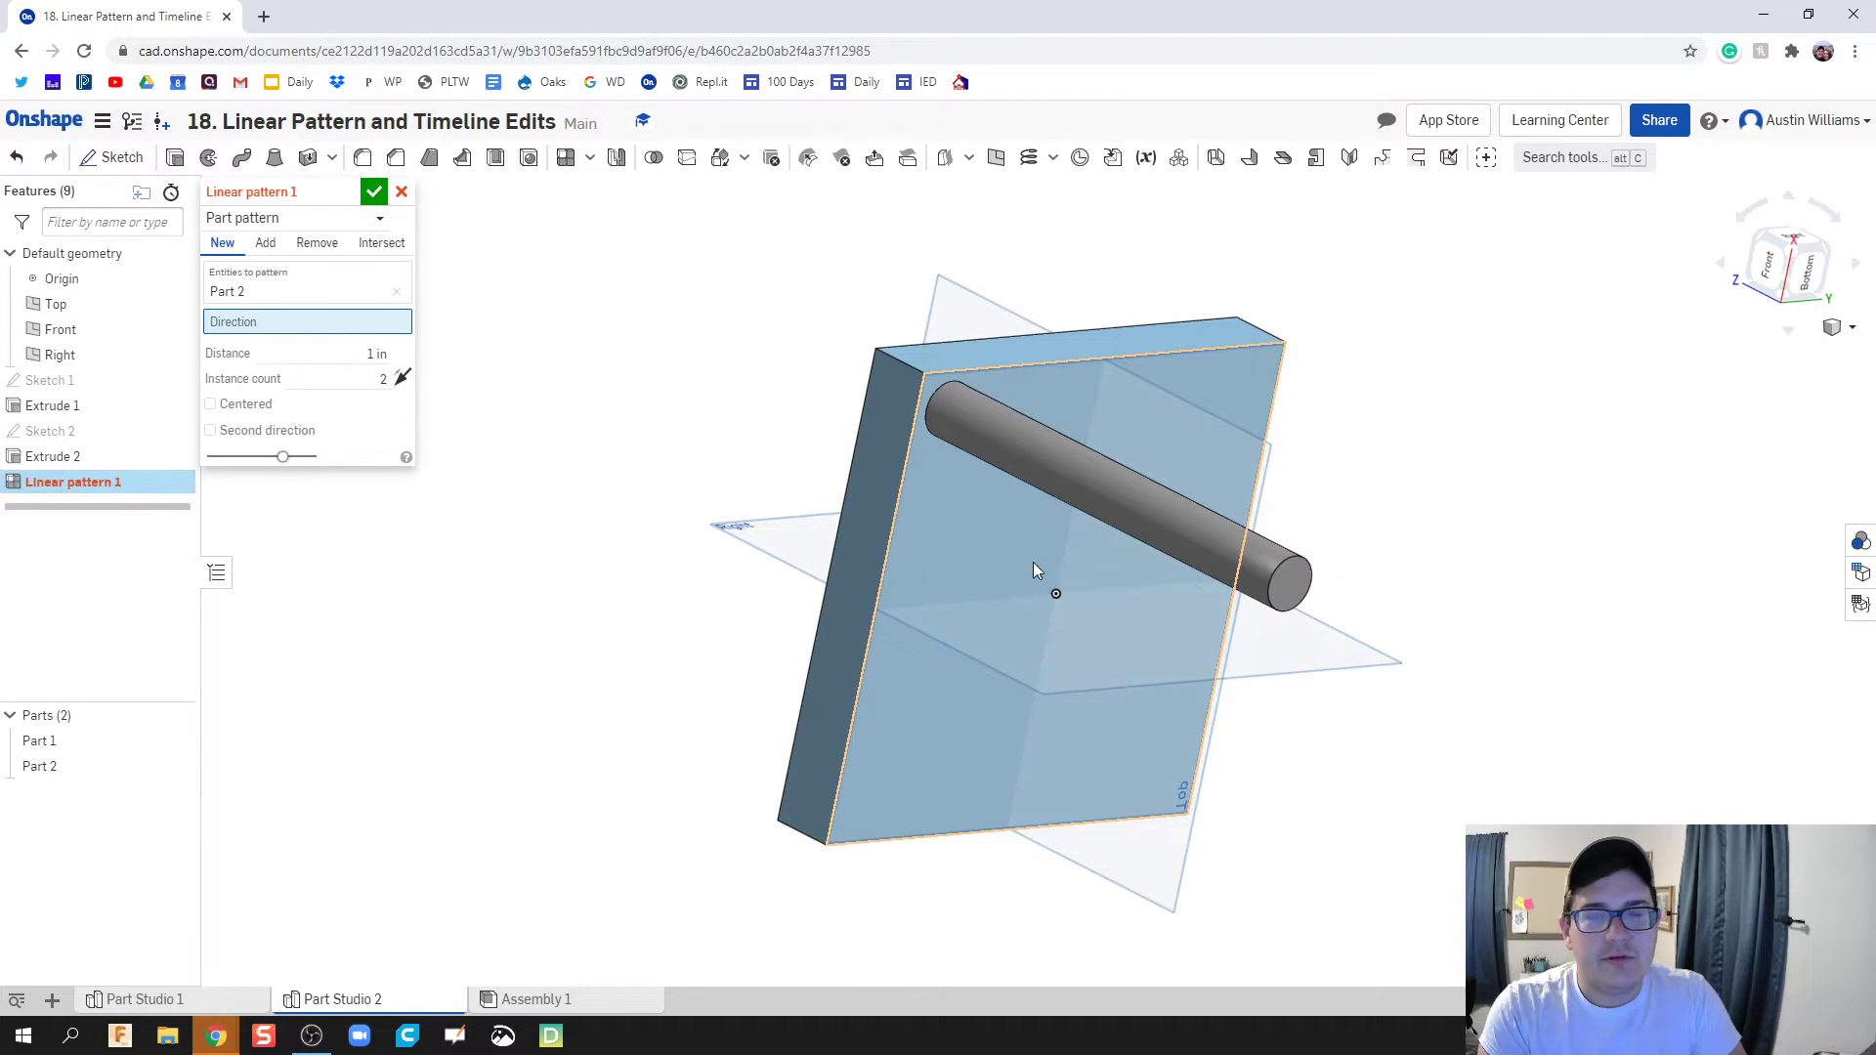
pyautogui.moveTo(1283, 734); pyautogui.dragTo(1365, 665, button='right')
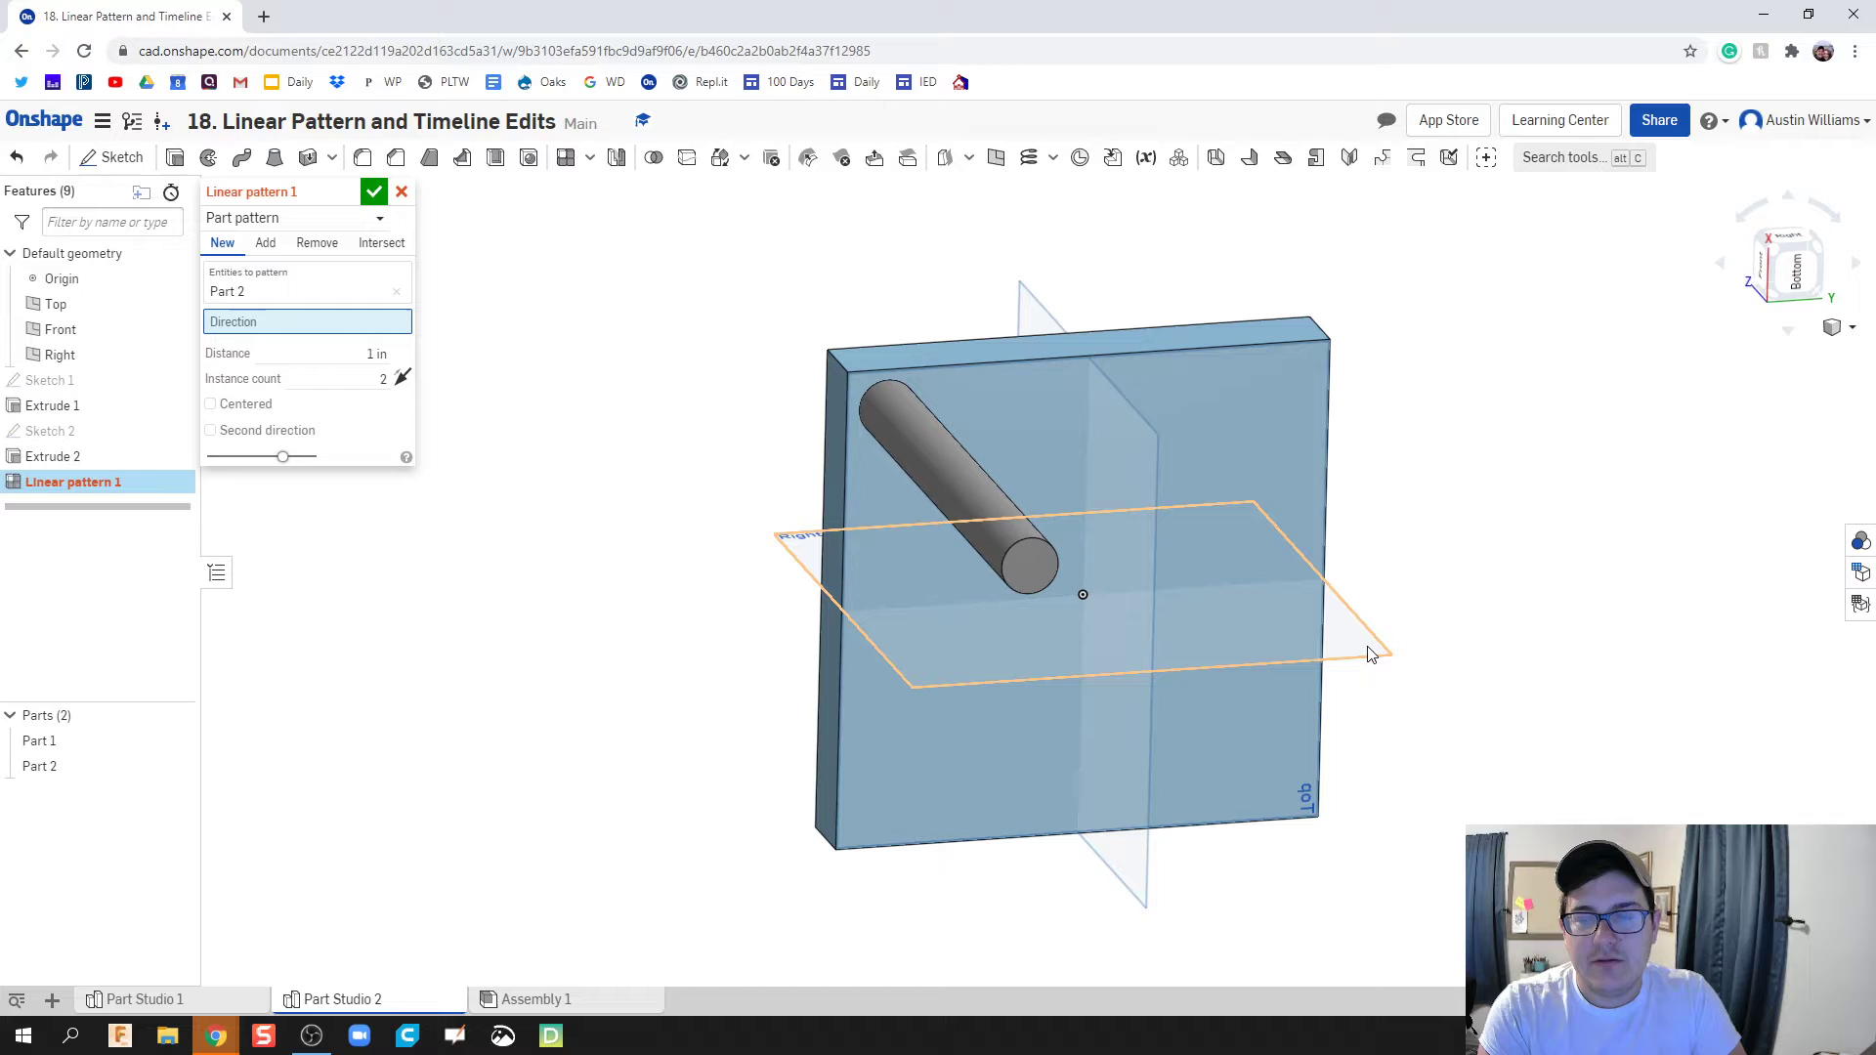
pyautogui.click(1369, 649)
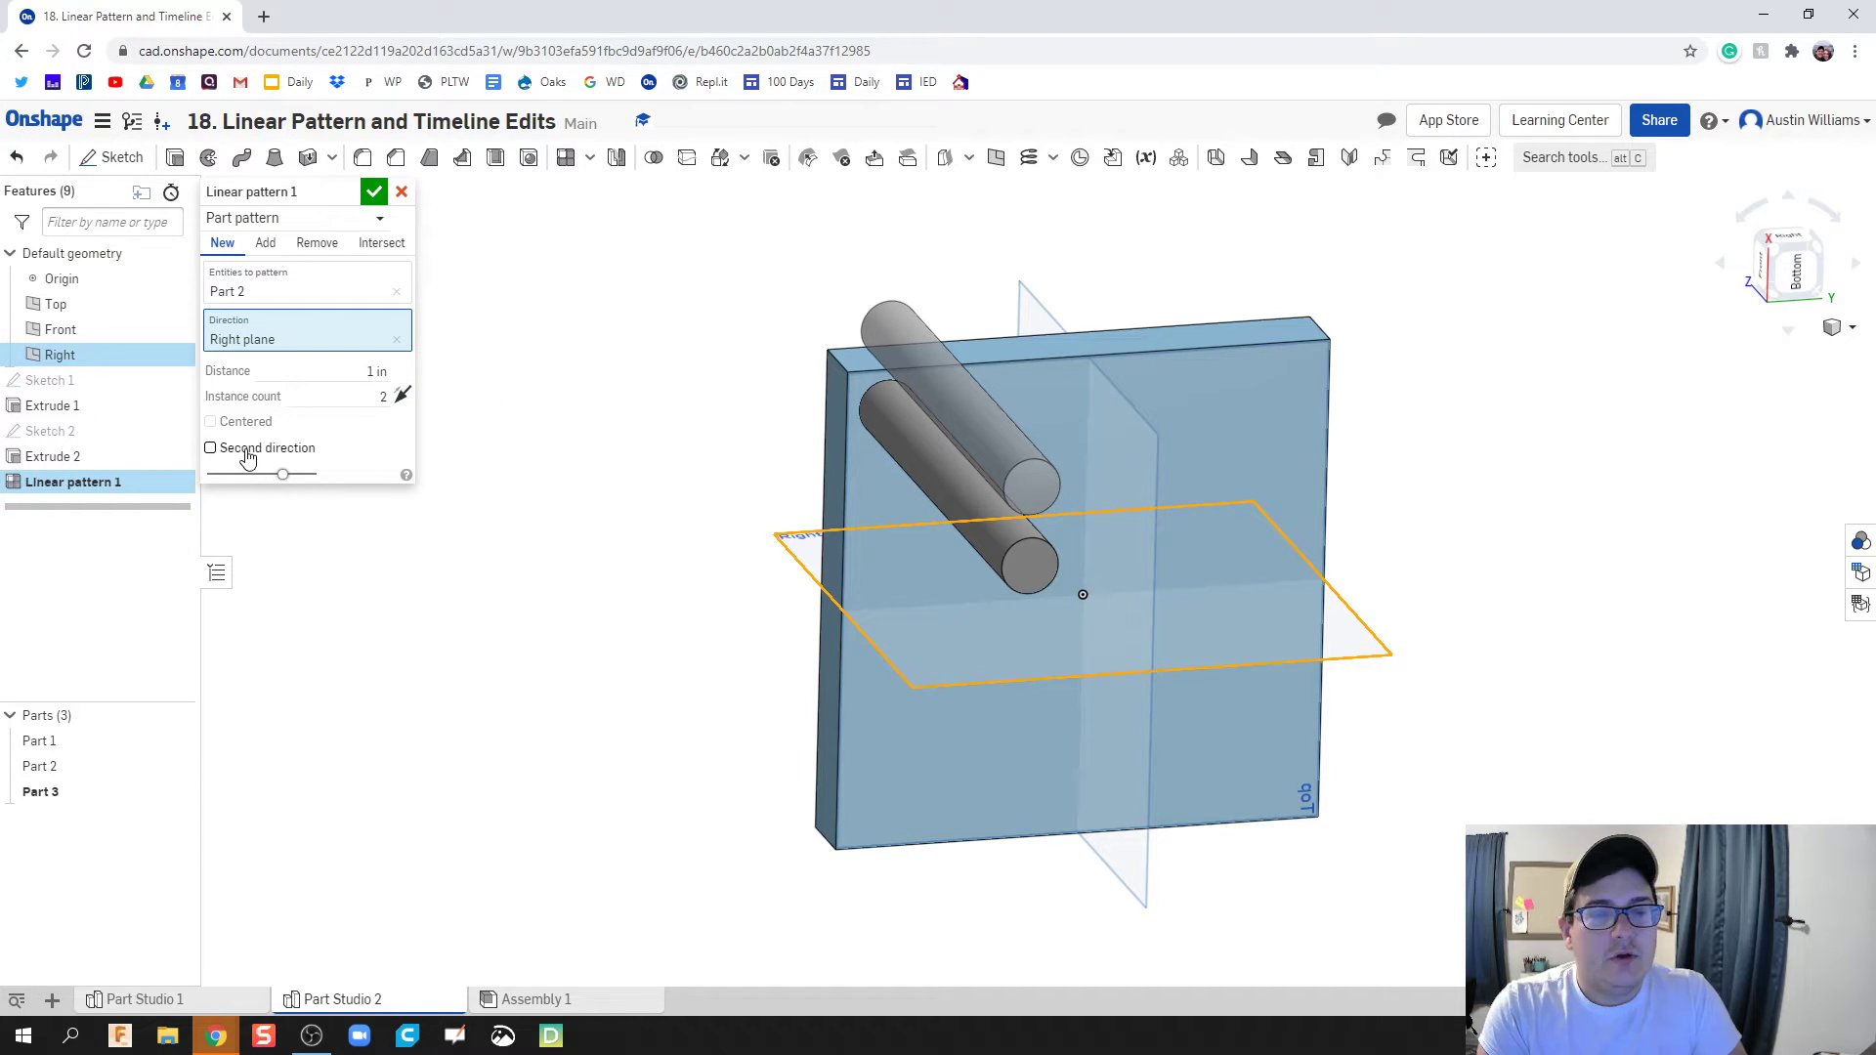
# Step: Add a second pattern direction along the Front plane, with both spacings set to 0.5 in
pyautogui.click(248, 454)
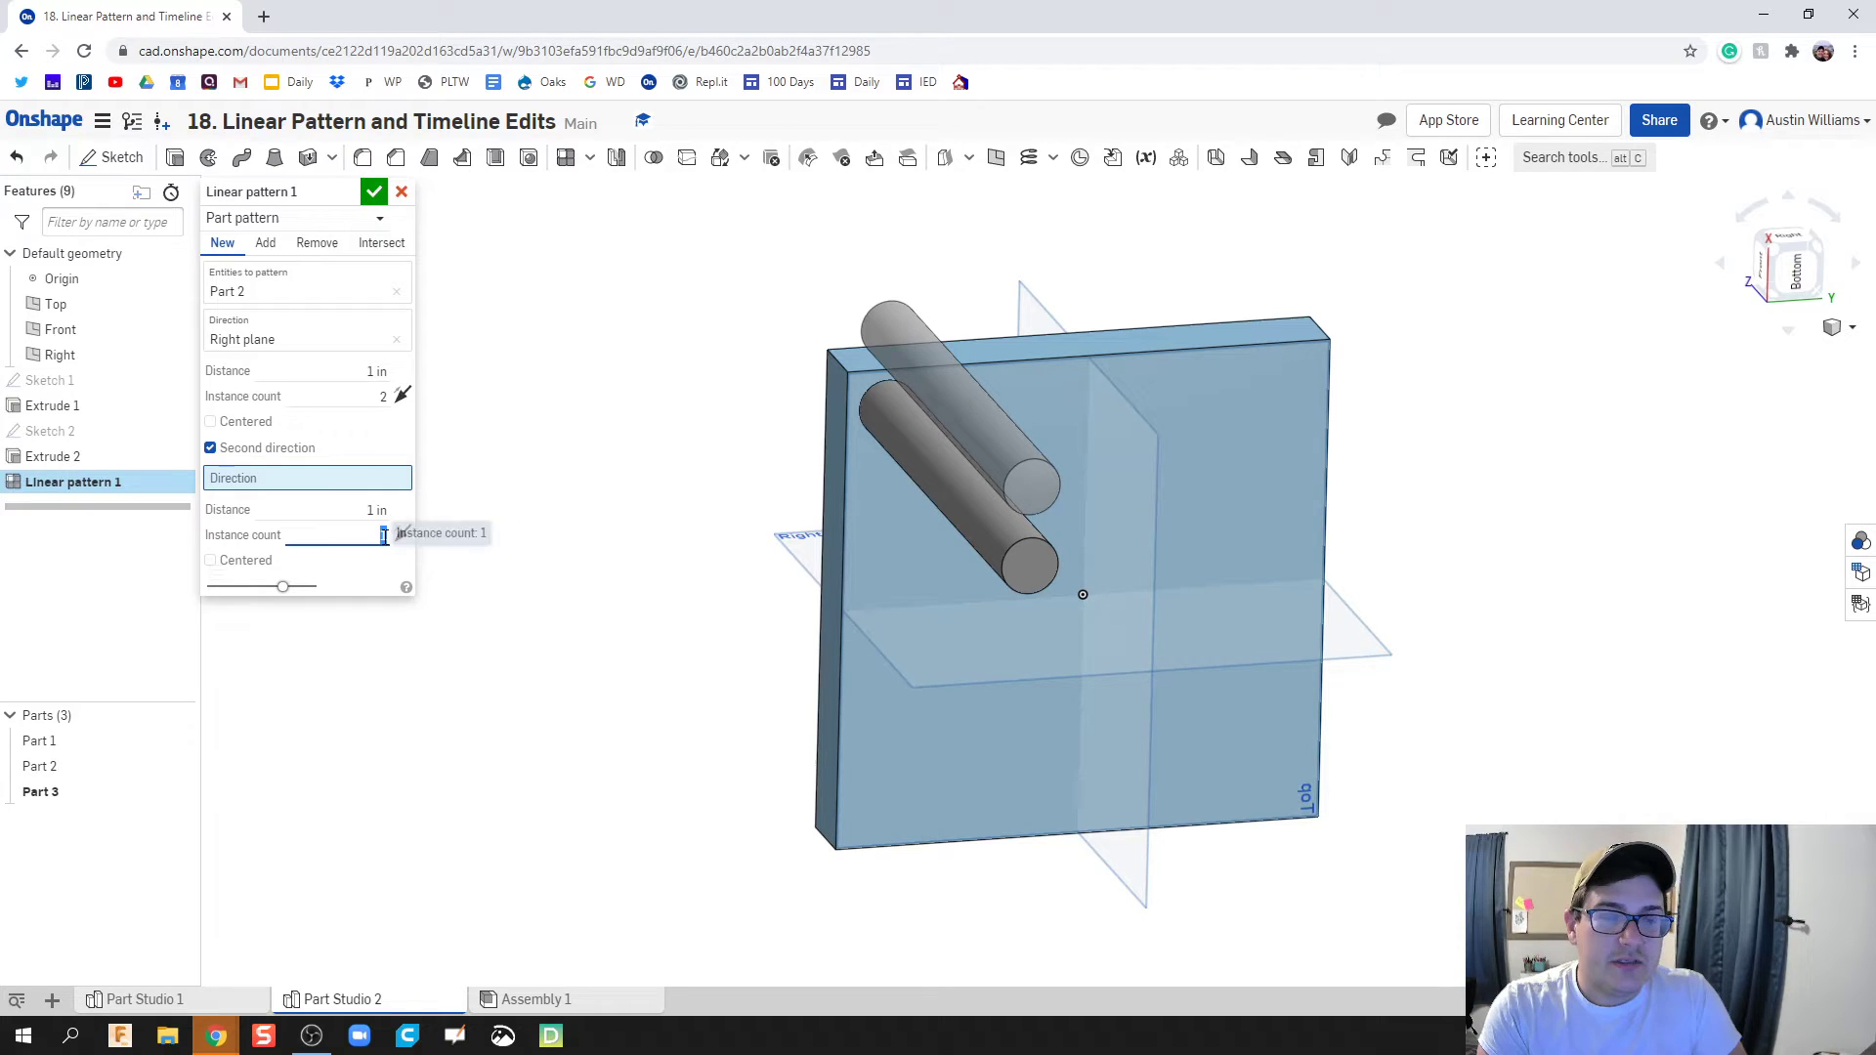
pyautogui.click(383, 536)
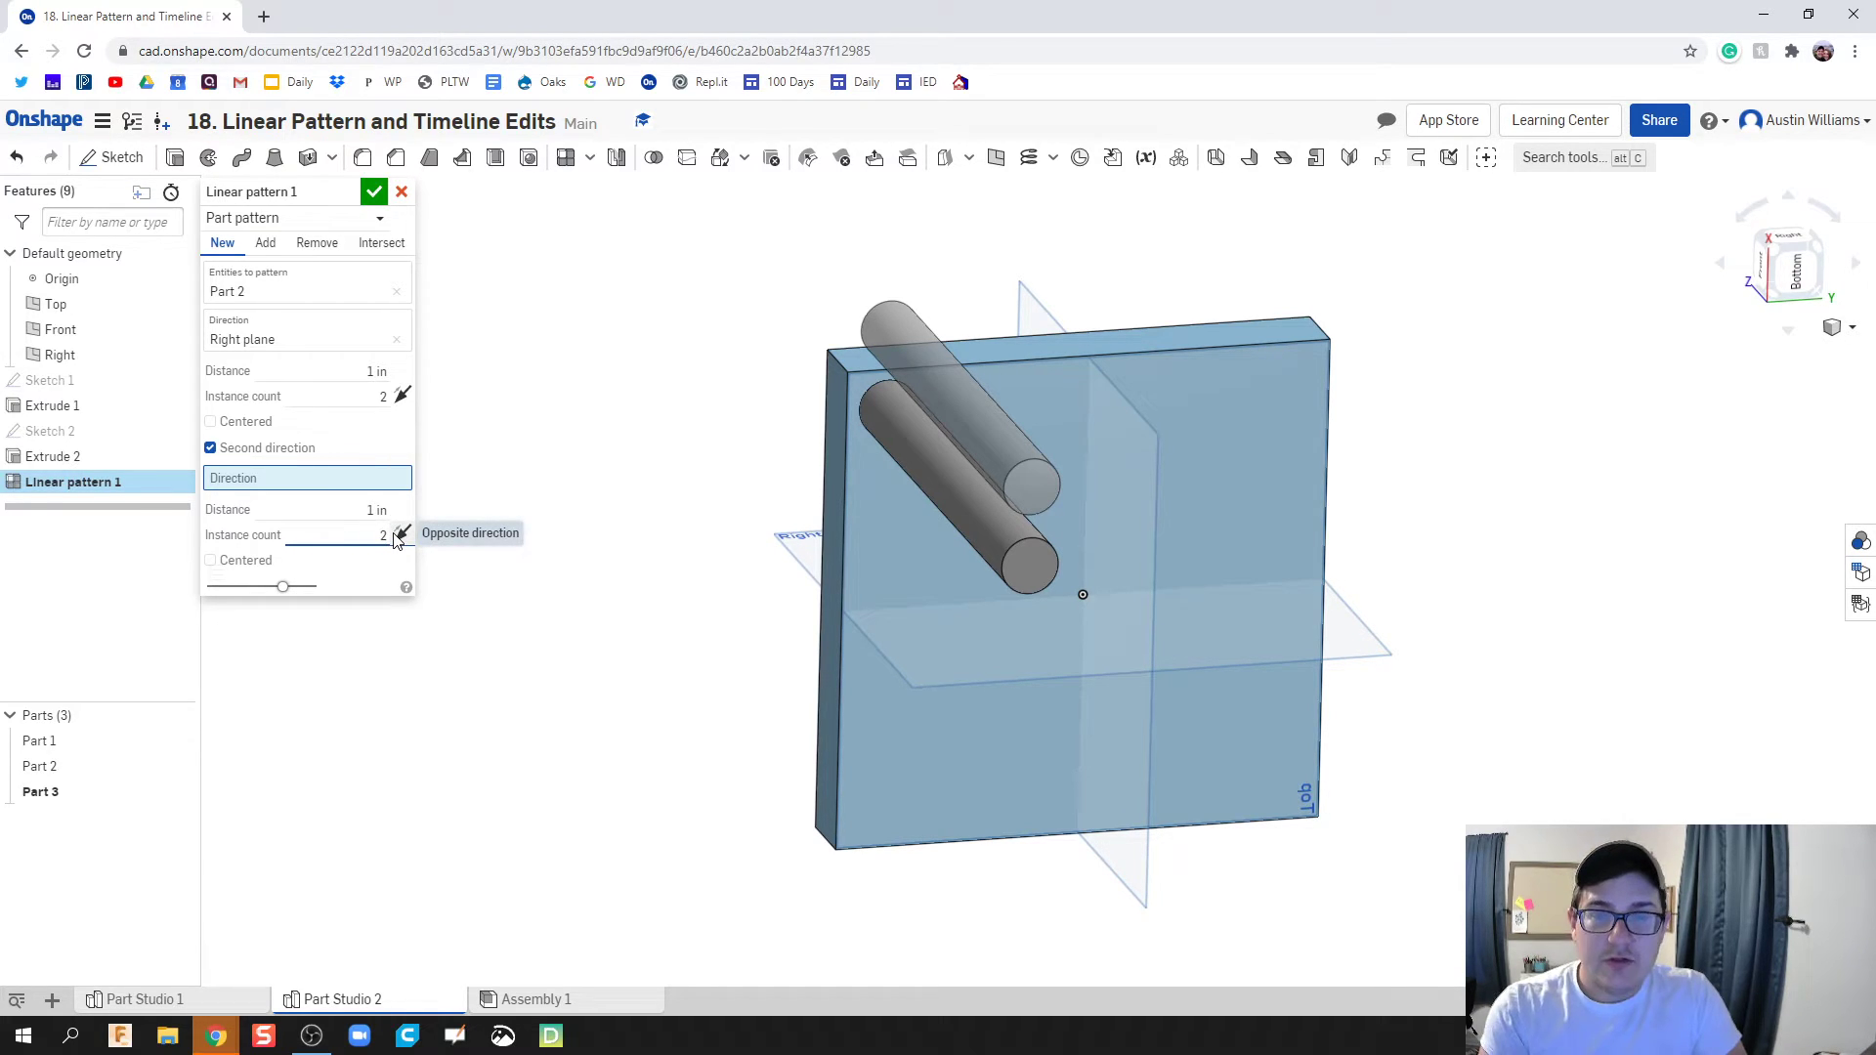
pyautogui.click(377, 510)
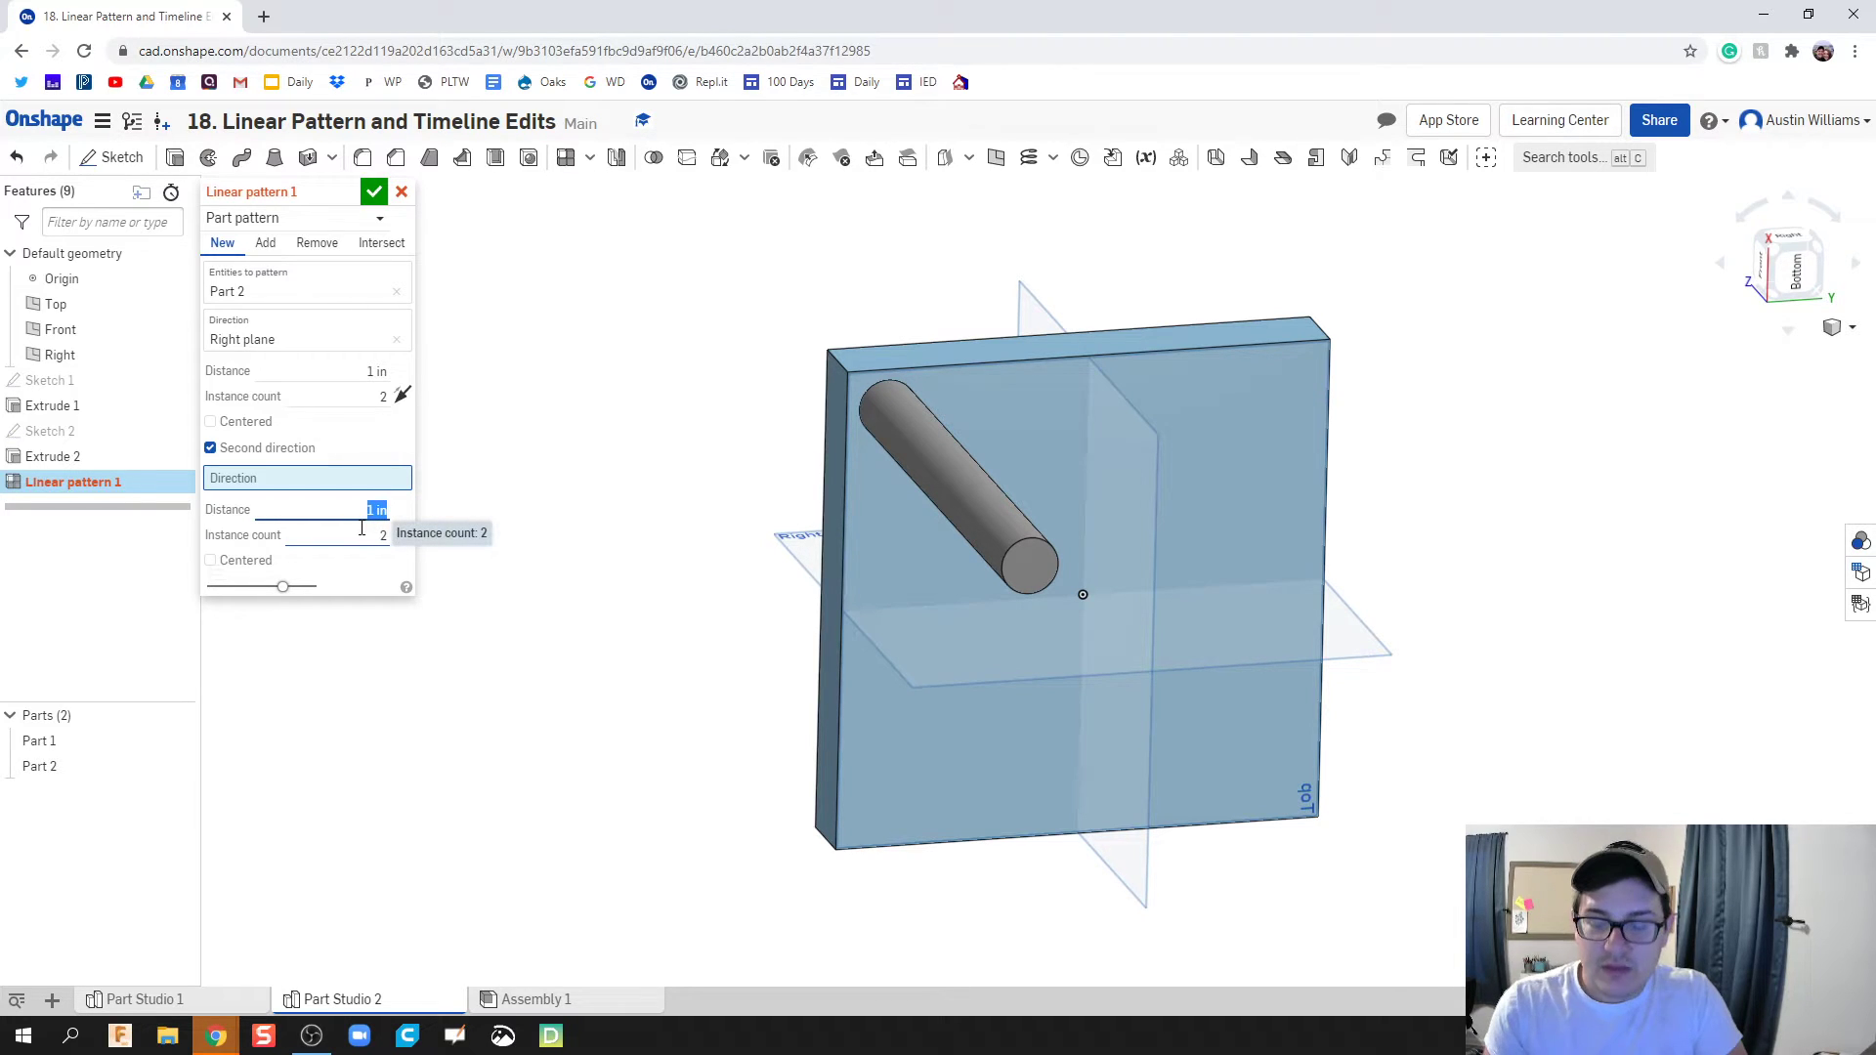
pyautogui.write('0.5')
pyautogui.press('Return')
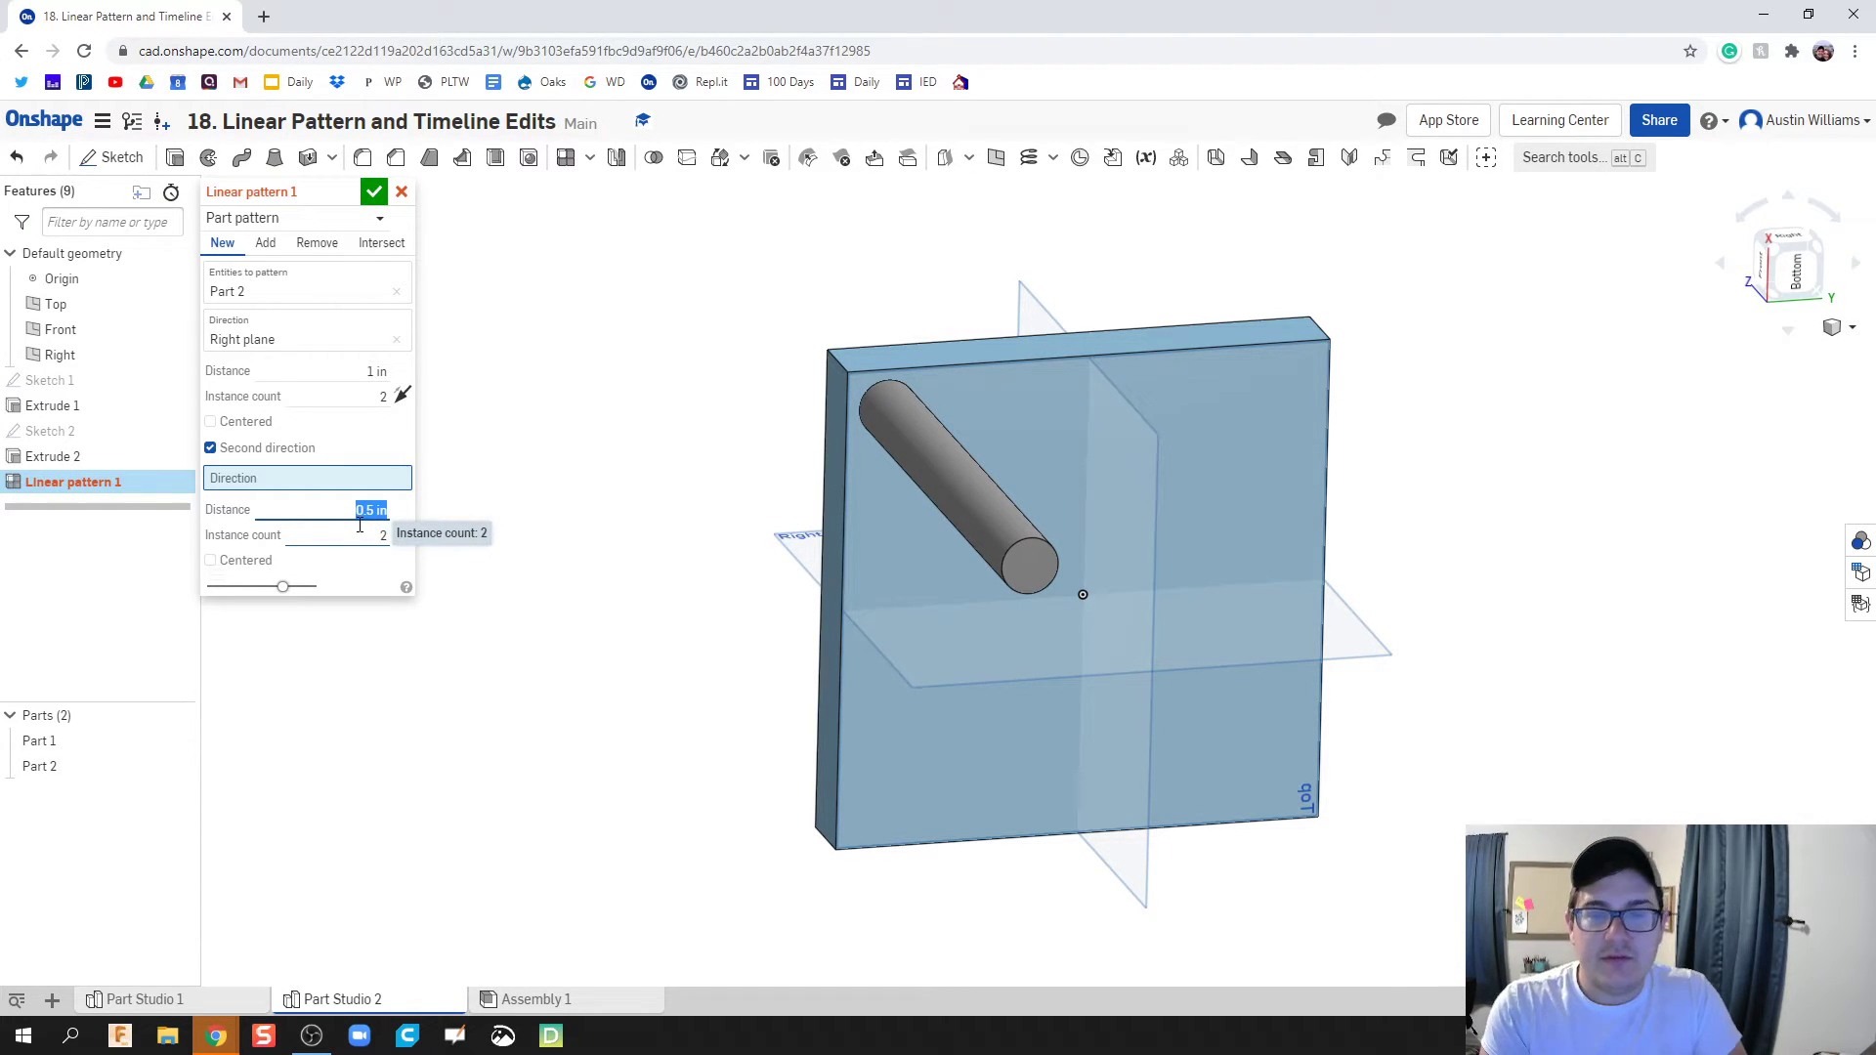
pyautogui.click(378, 370)
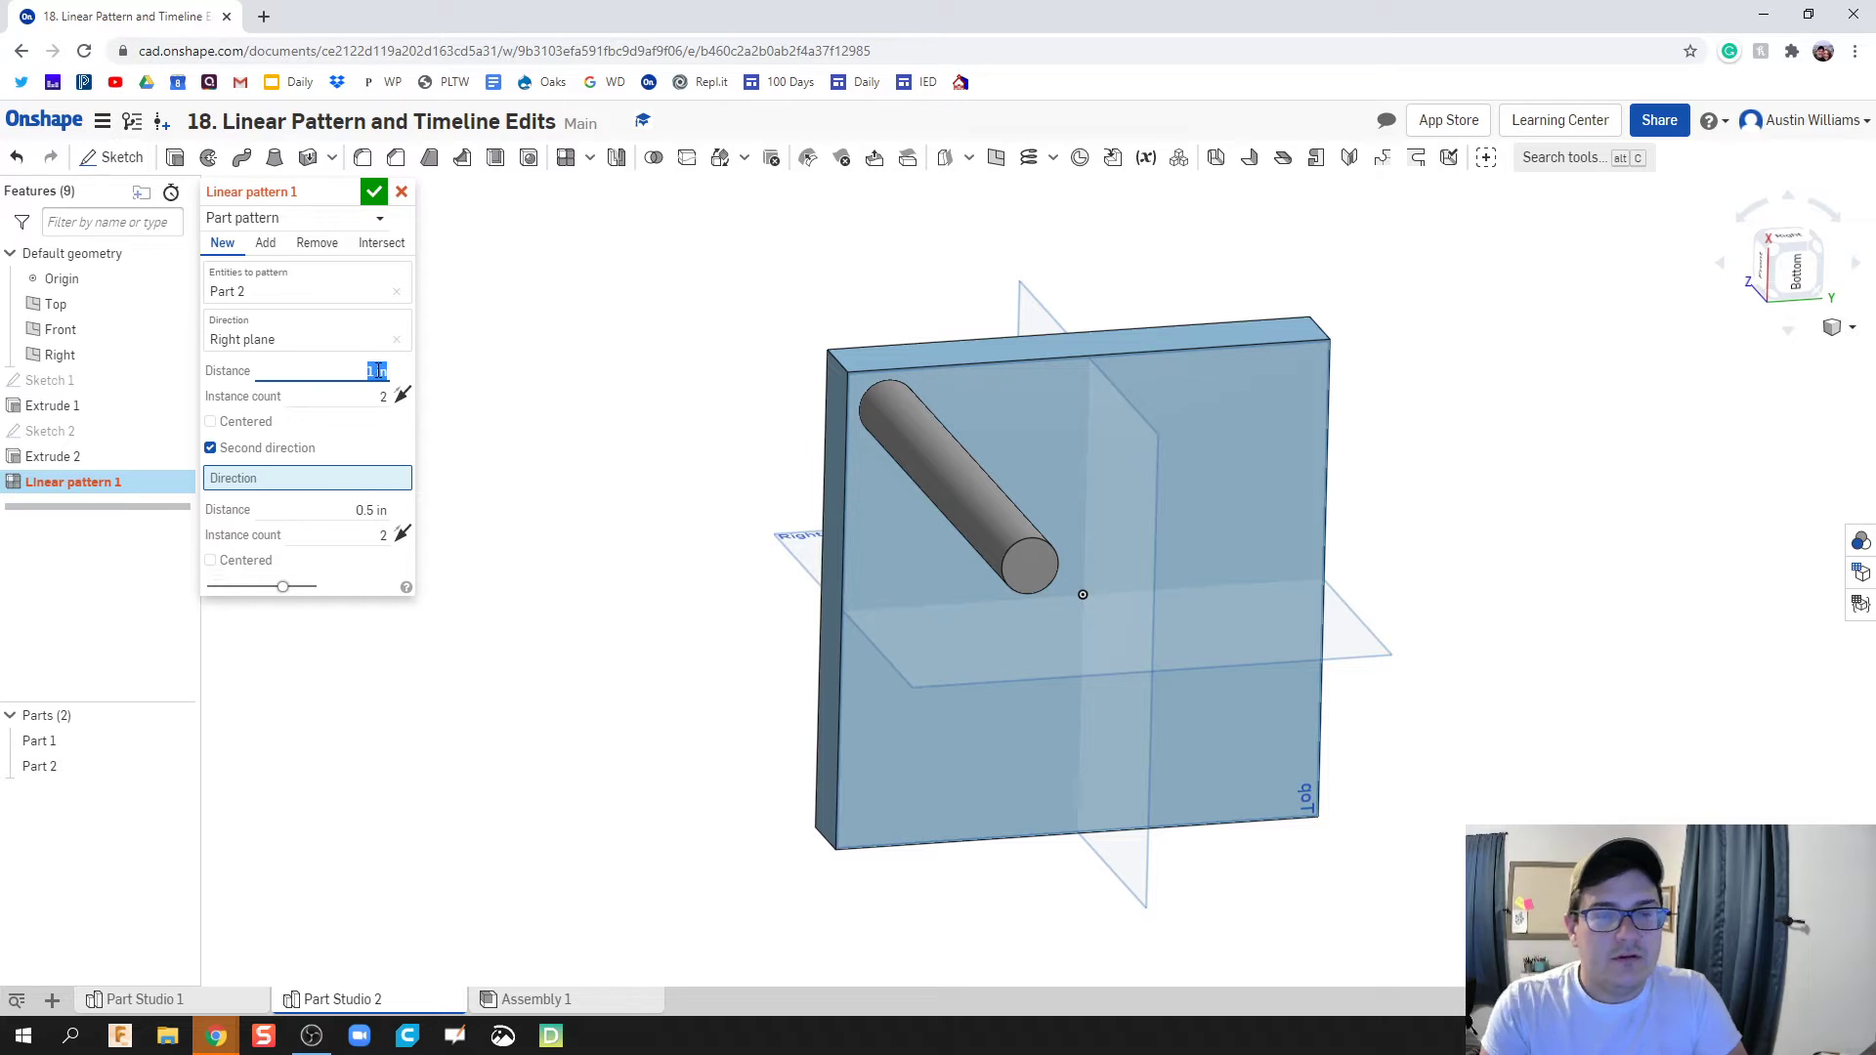
pyautogui.write('0.5')
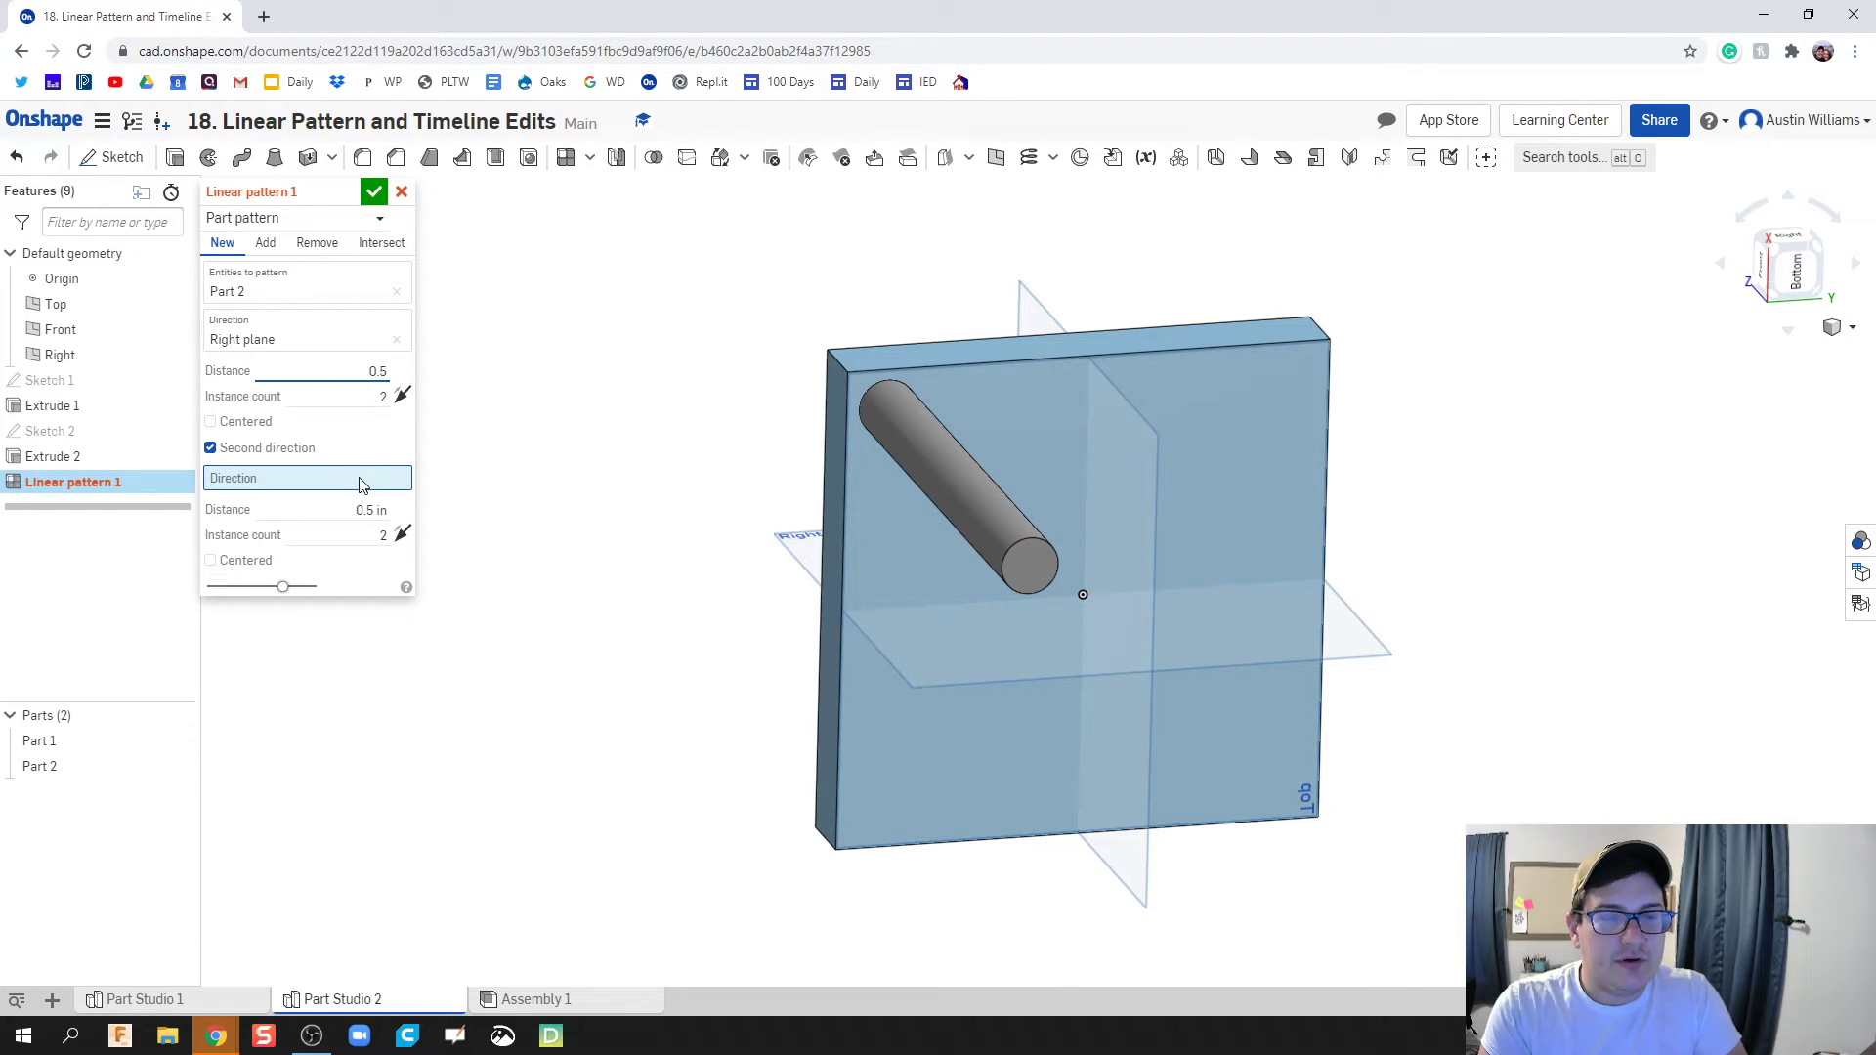
pyautogui.click(361, 485)
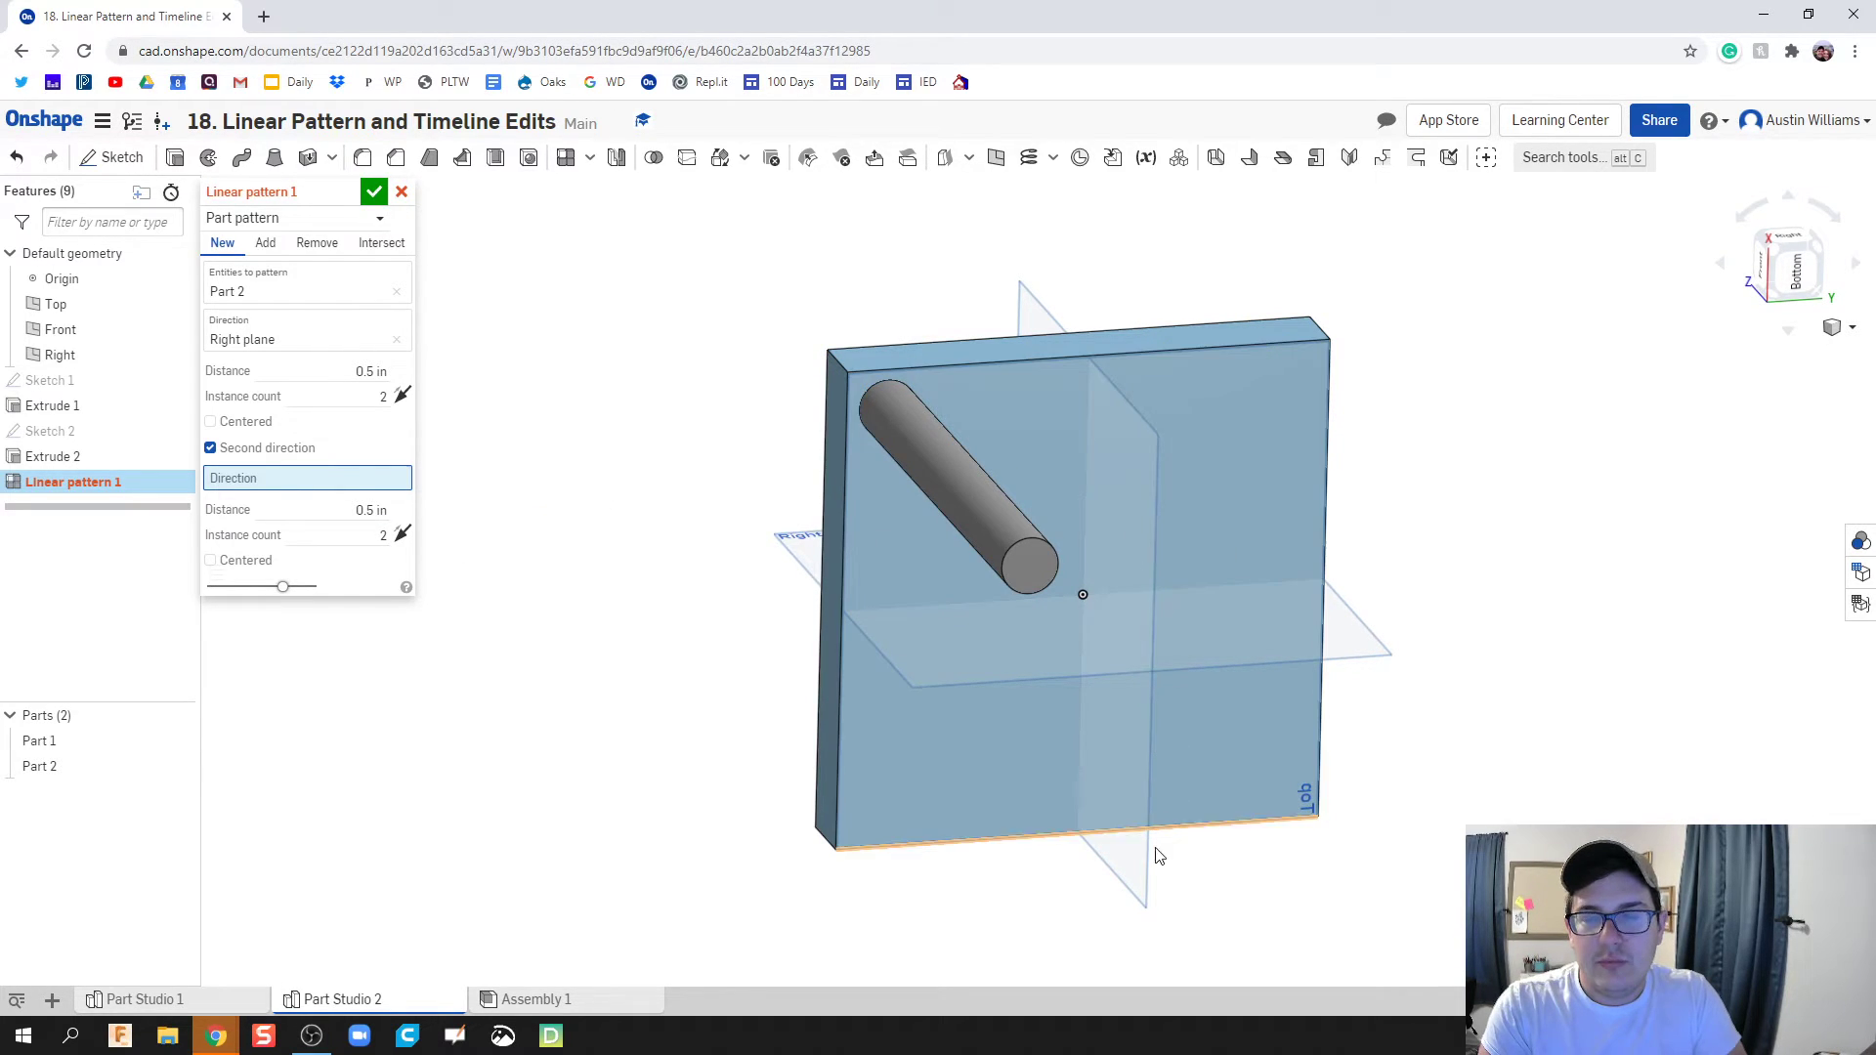
pyautogui.click(1143, 885)
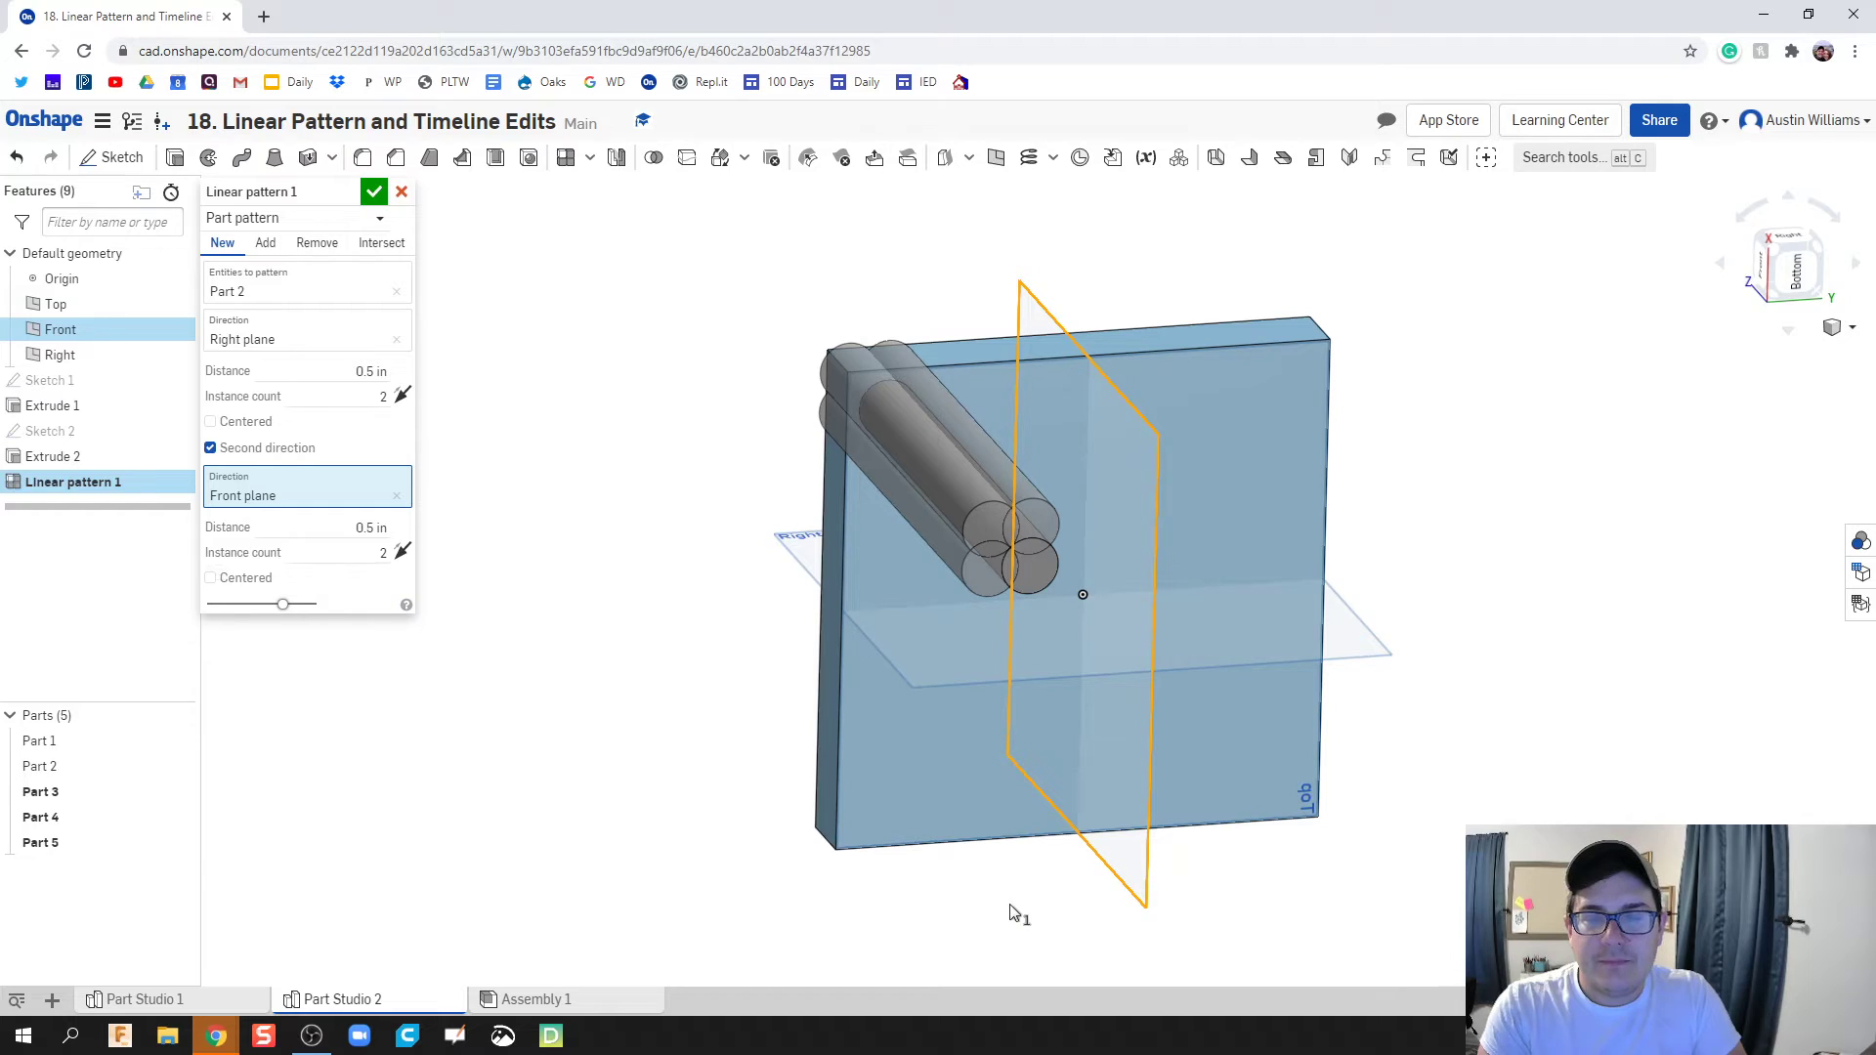
pyautogui.moveTo(1009, 912); pyautogui.dragTo(977, 879, button='right')
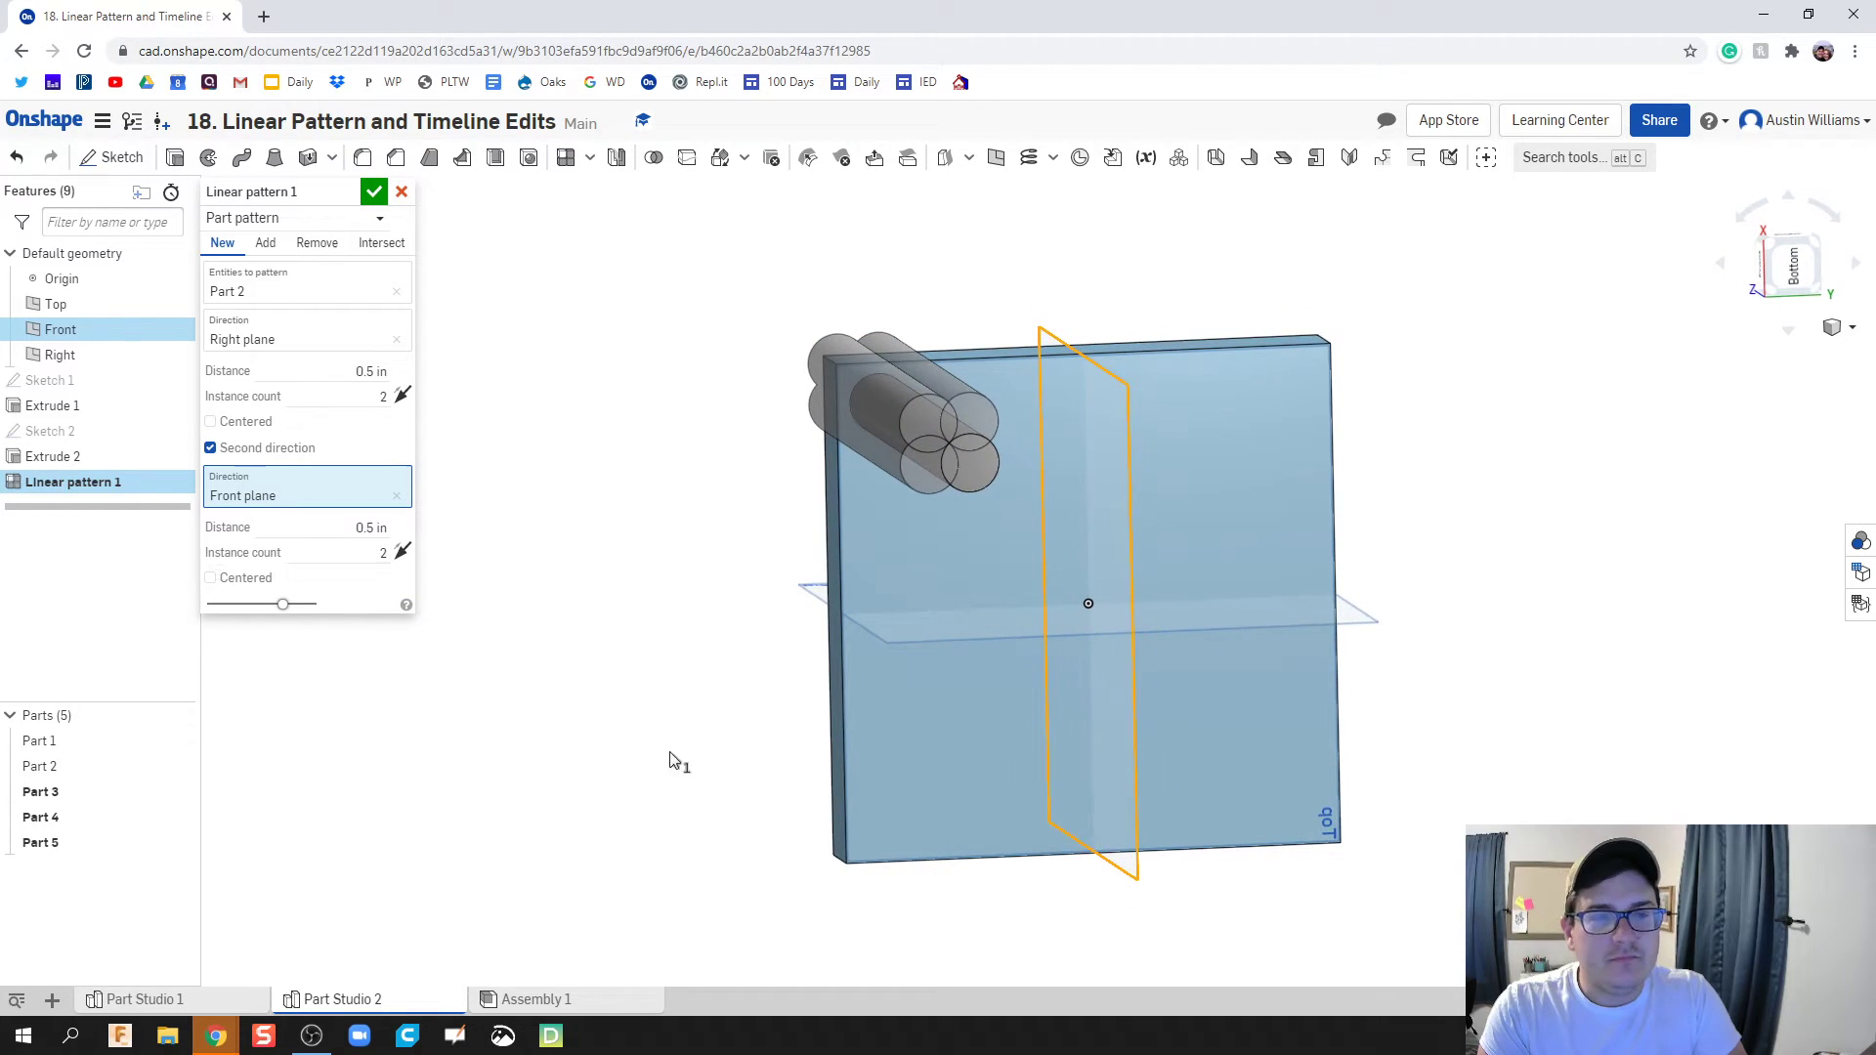
pyautogui.click(309, 293)
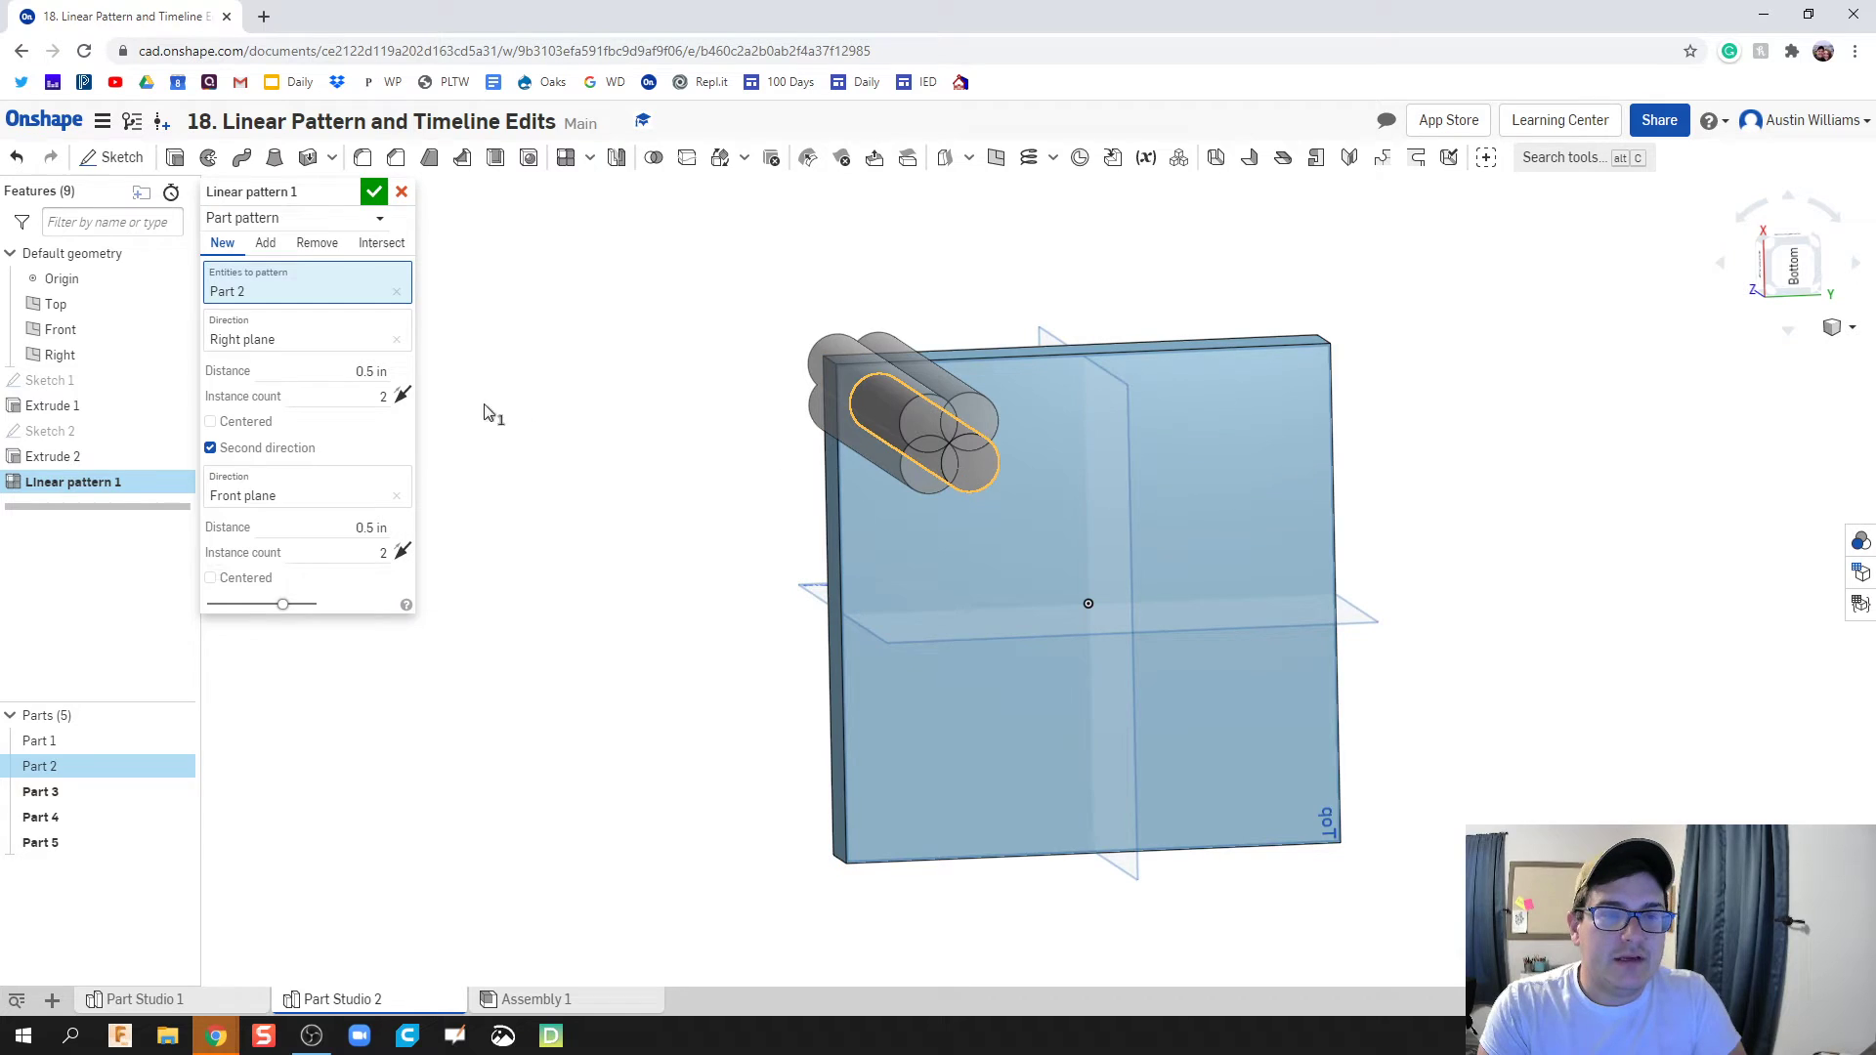
pyautogui.click(291, 342)
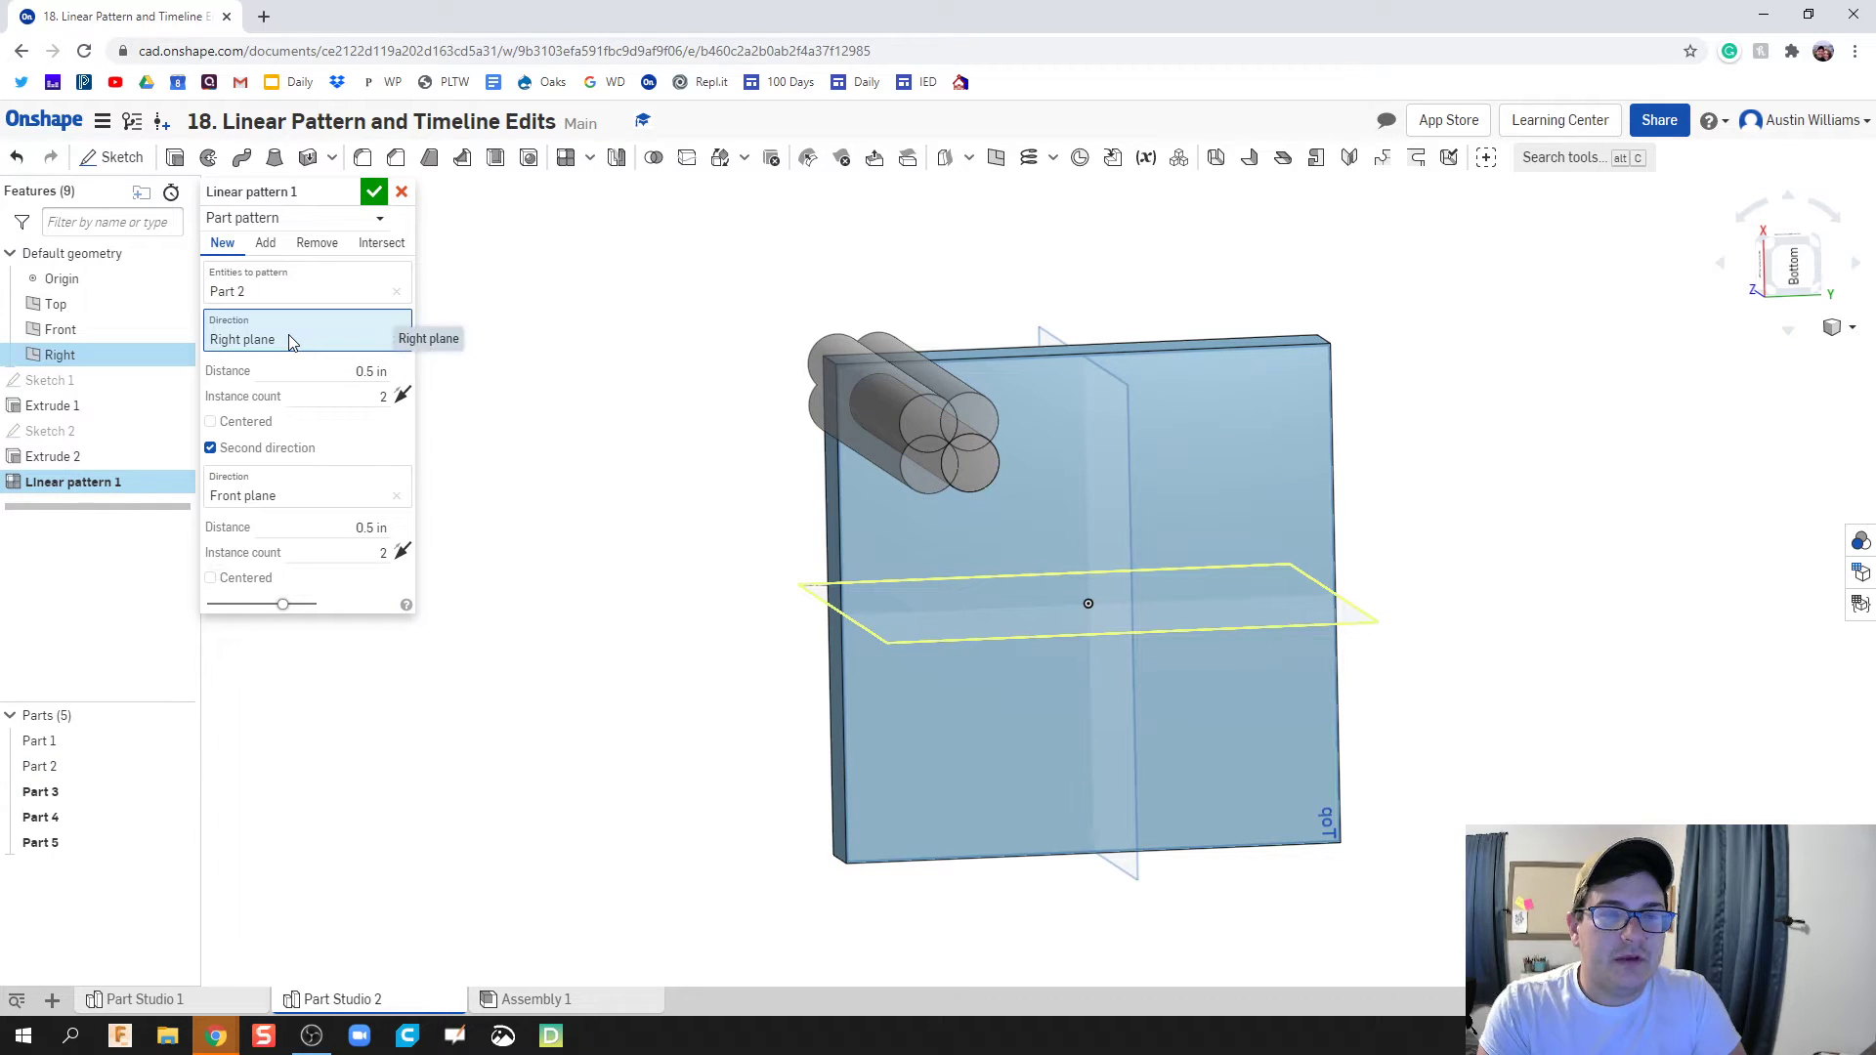
pyautogui.click(333, 370)
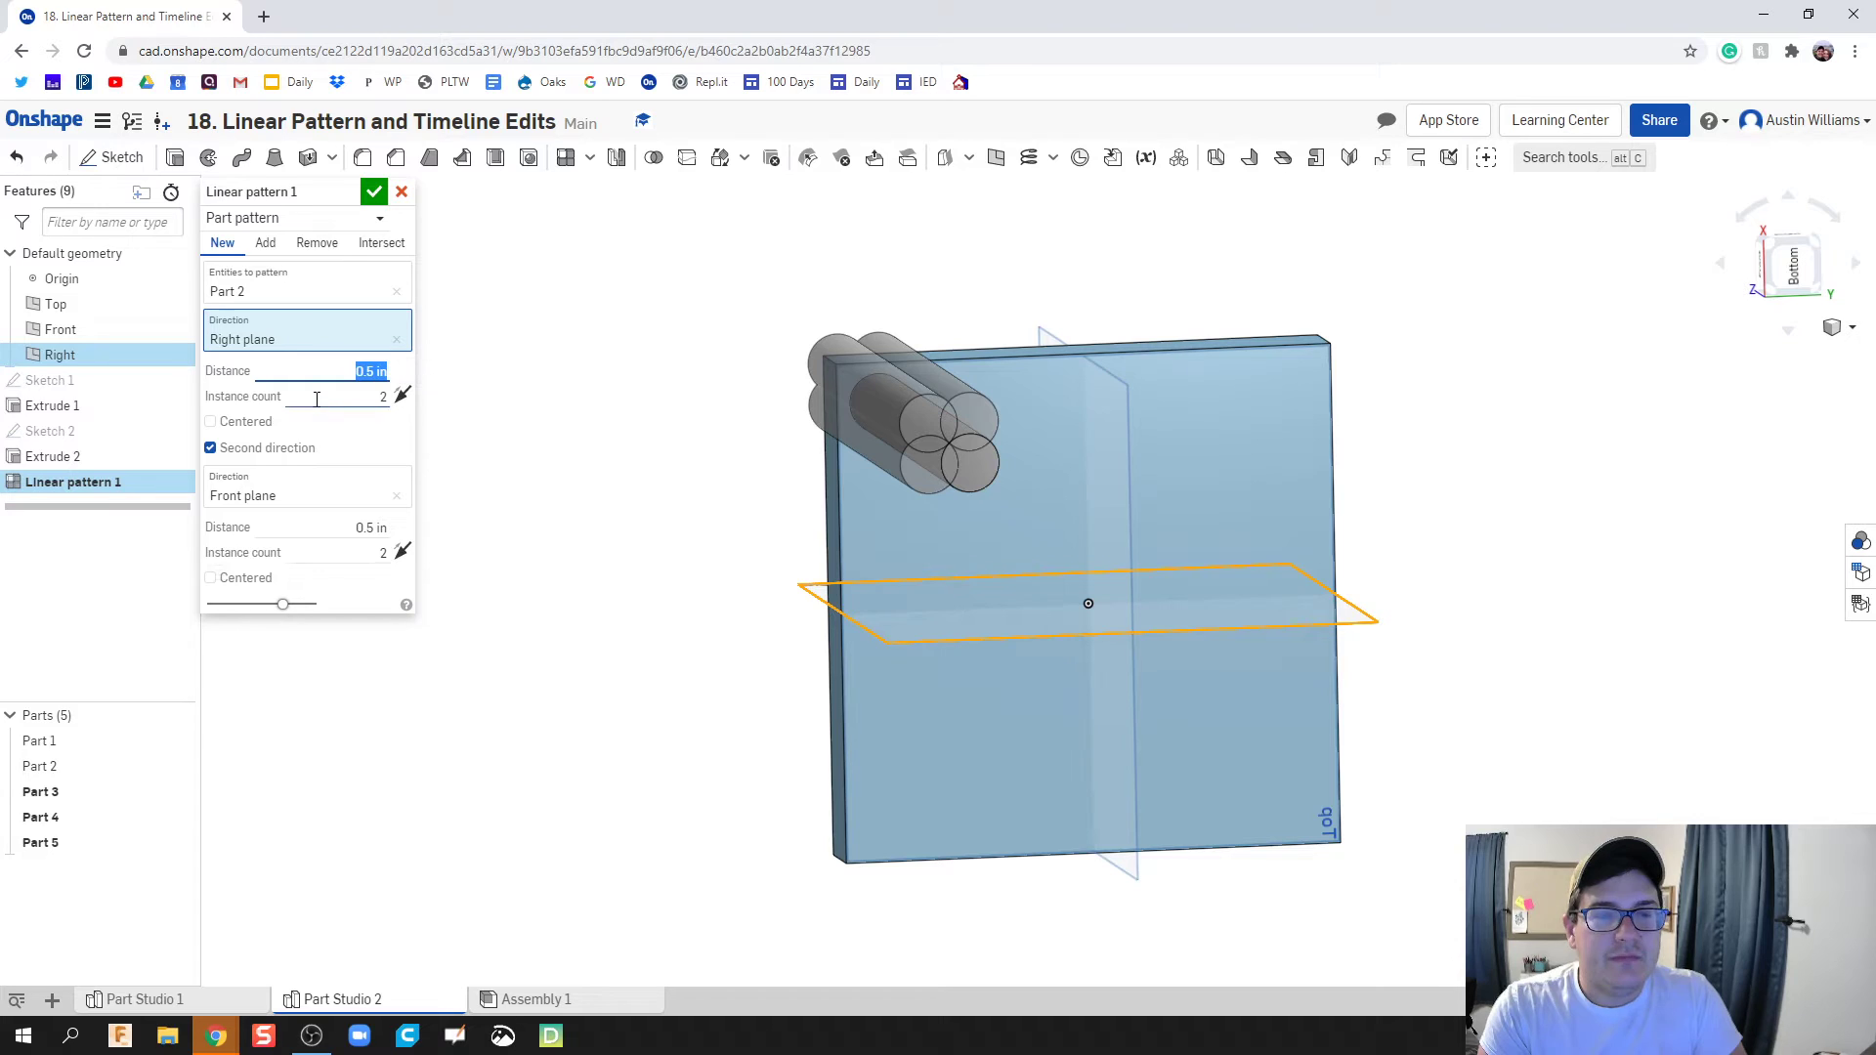
pyautogui.click(316, 398)
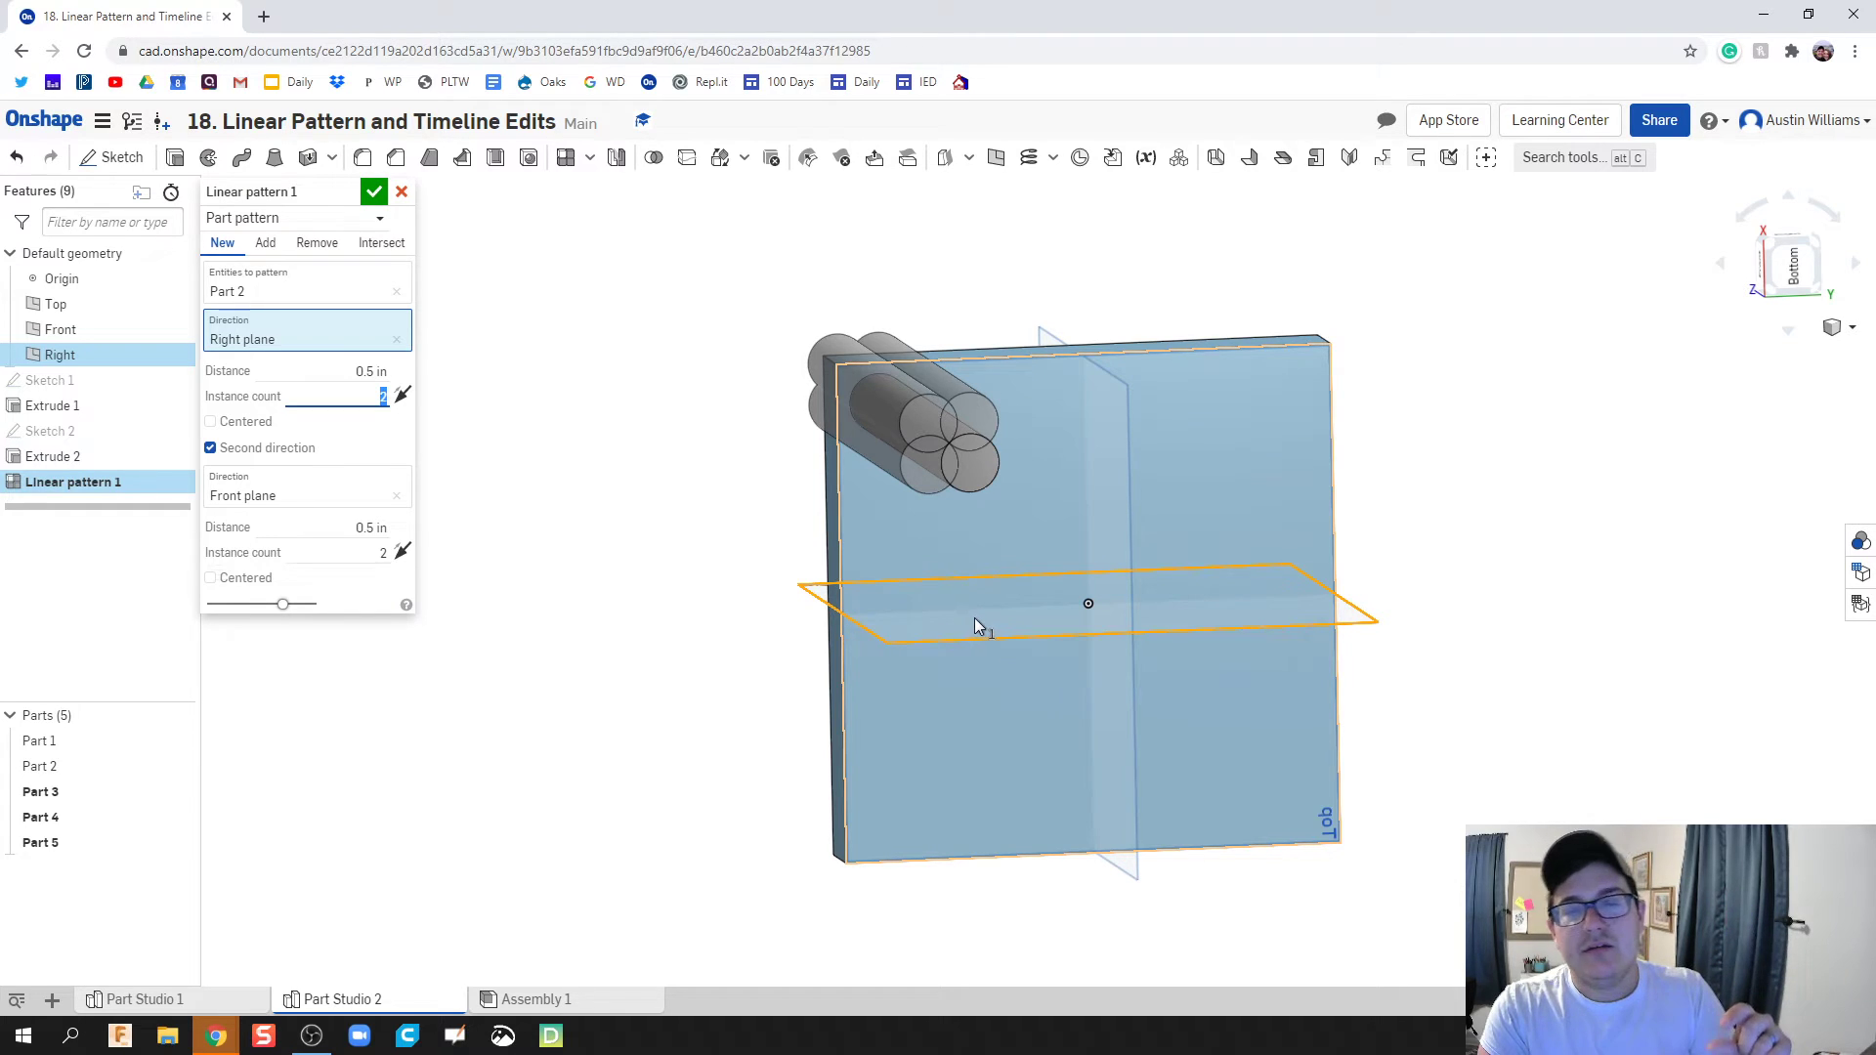
pyautogui.click(302, 500)
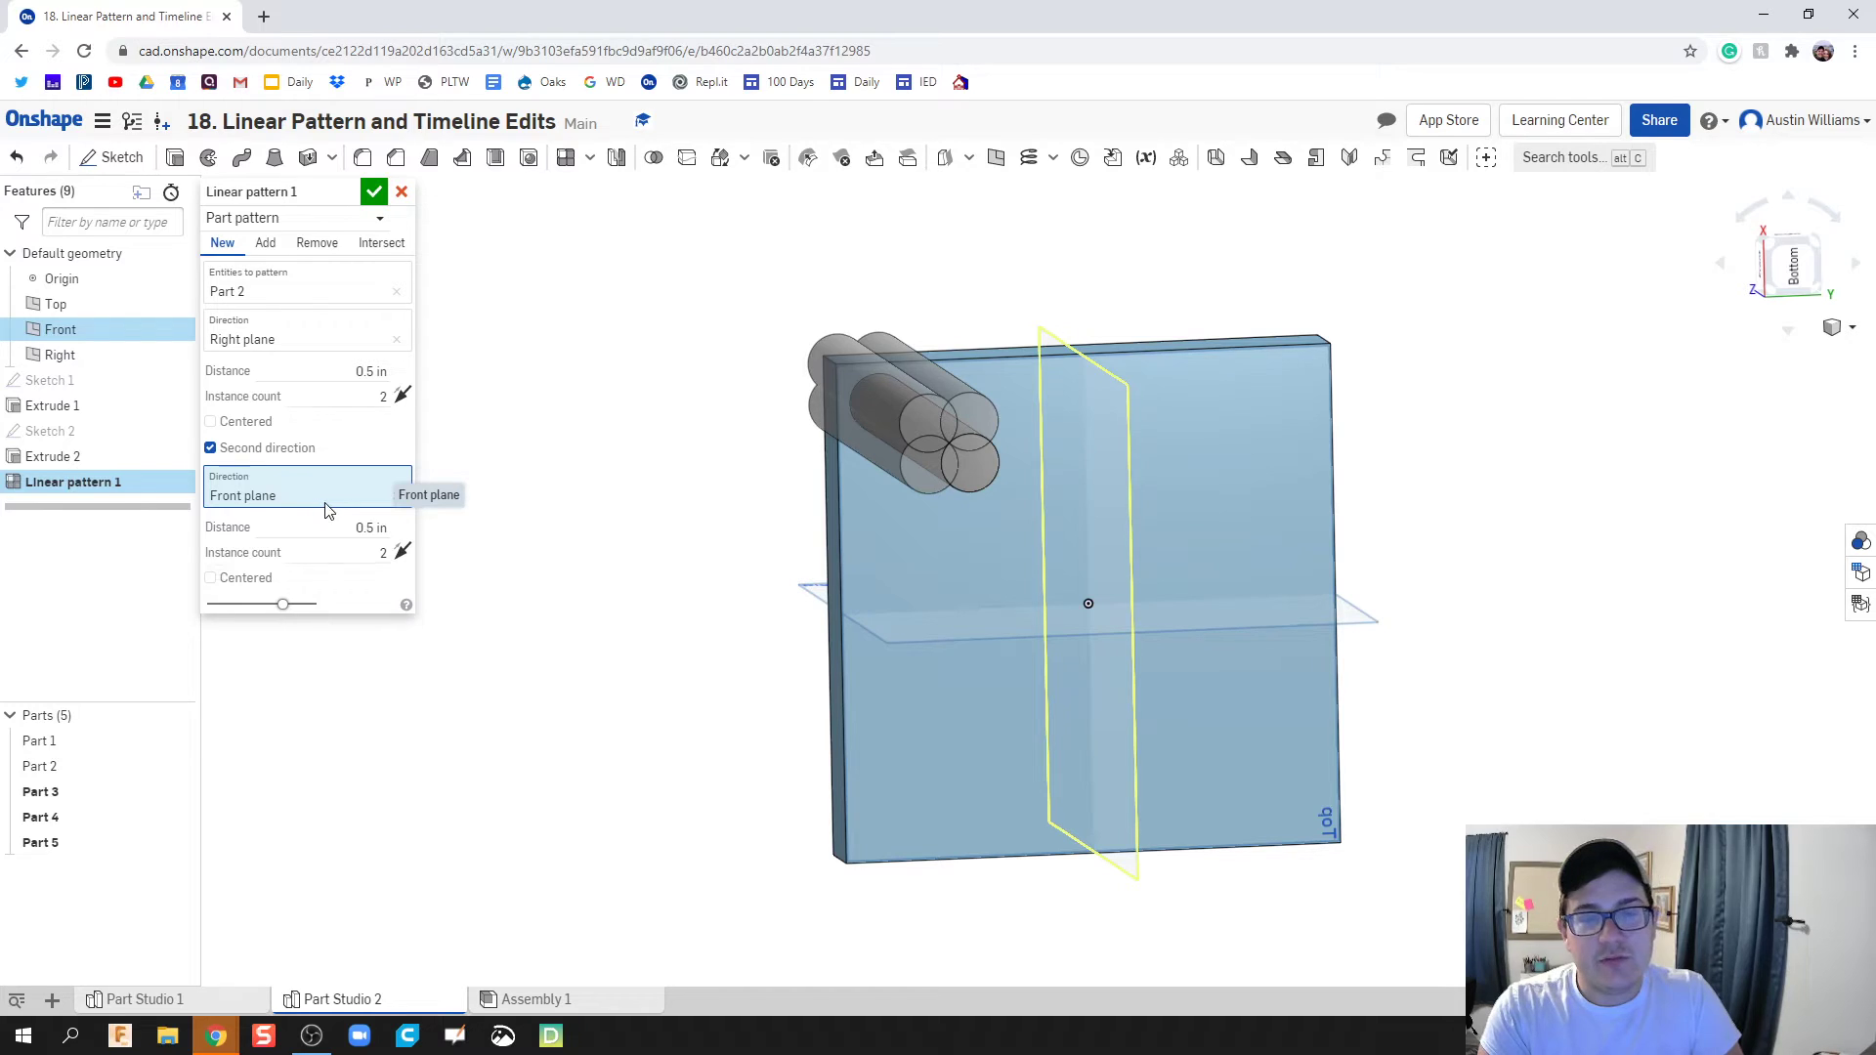
pyautogui.click(375, 527)
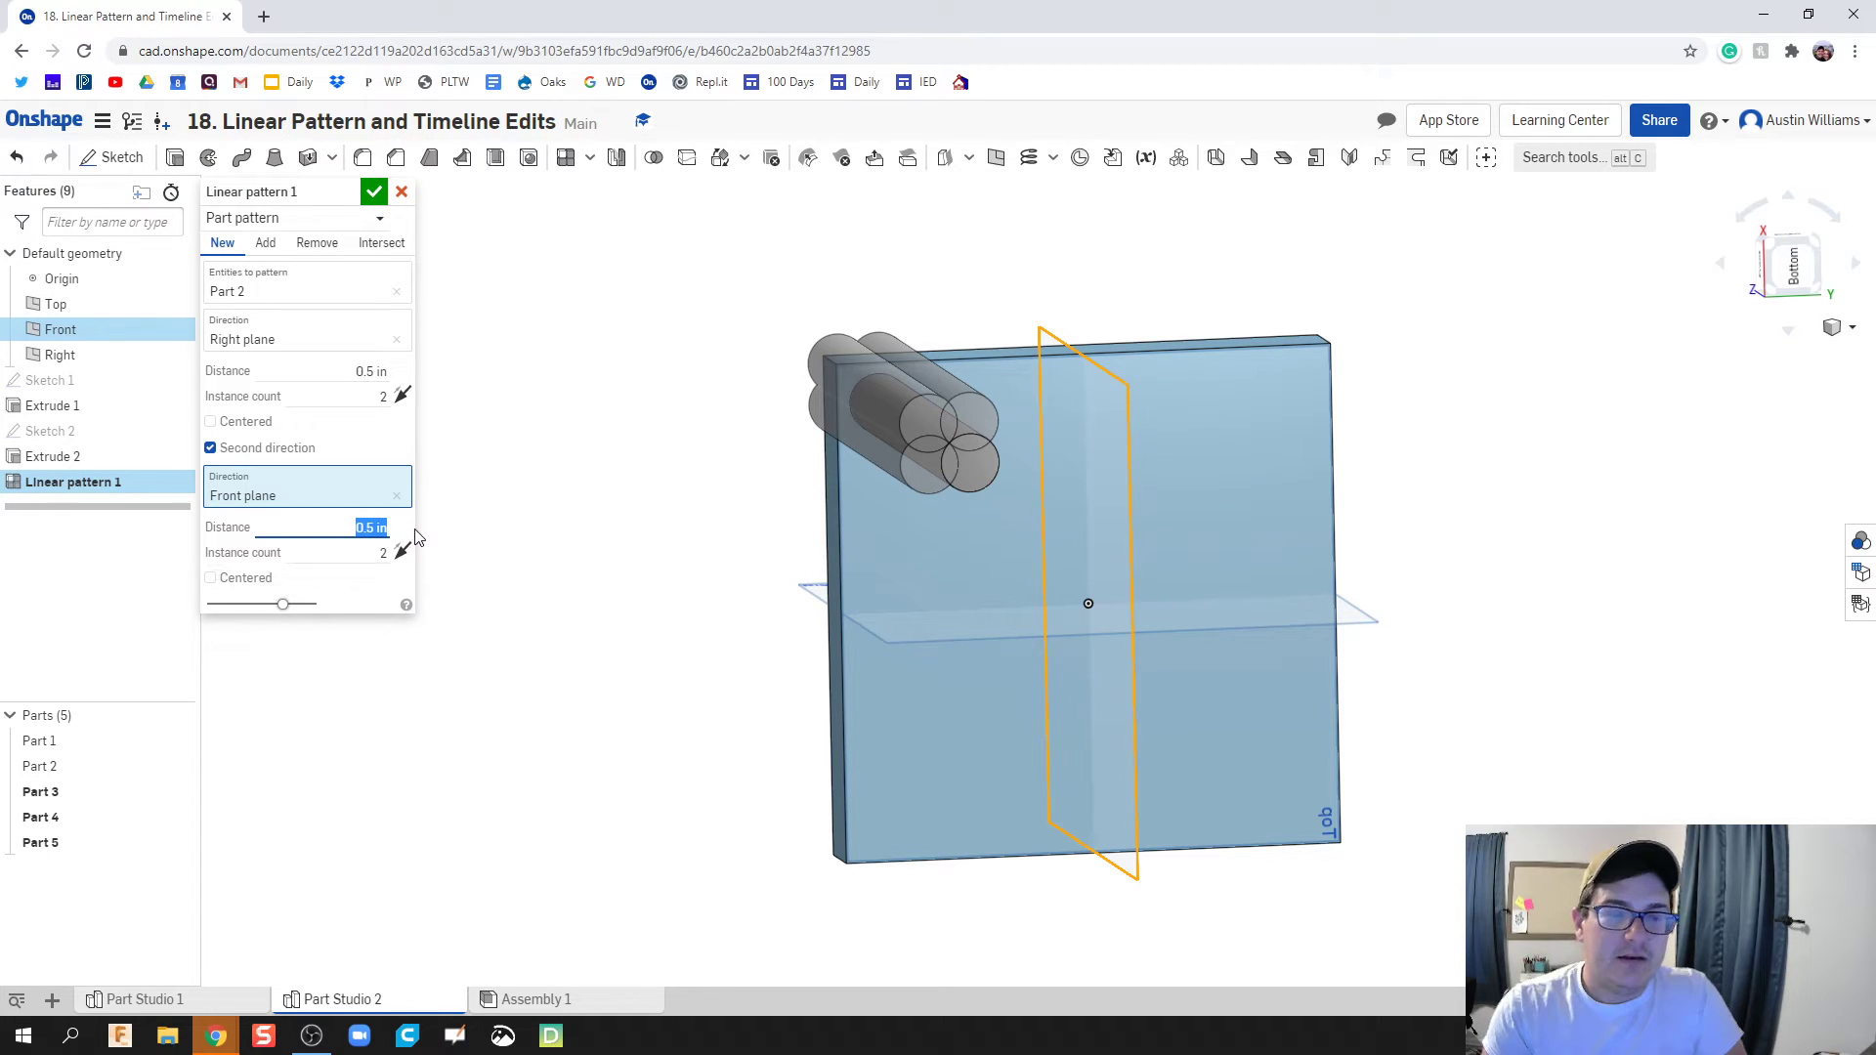
# Step: Set the second direction's spacing to 5 in and flip its copies onto the slab
pyautogui.write('5.5')
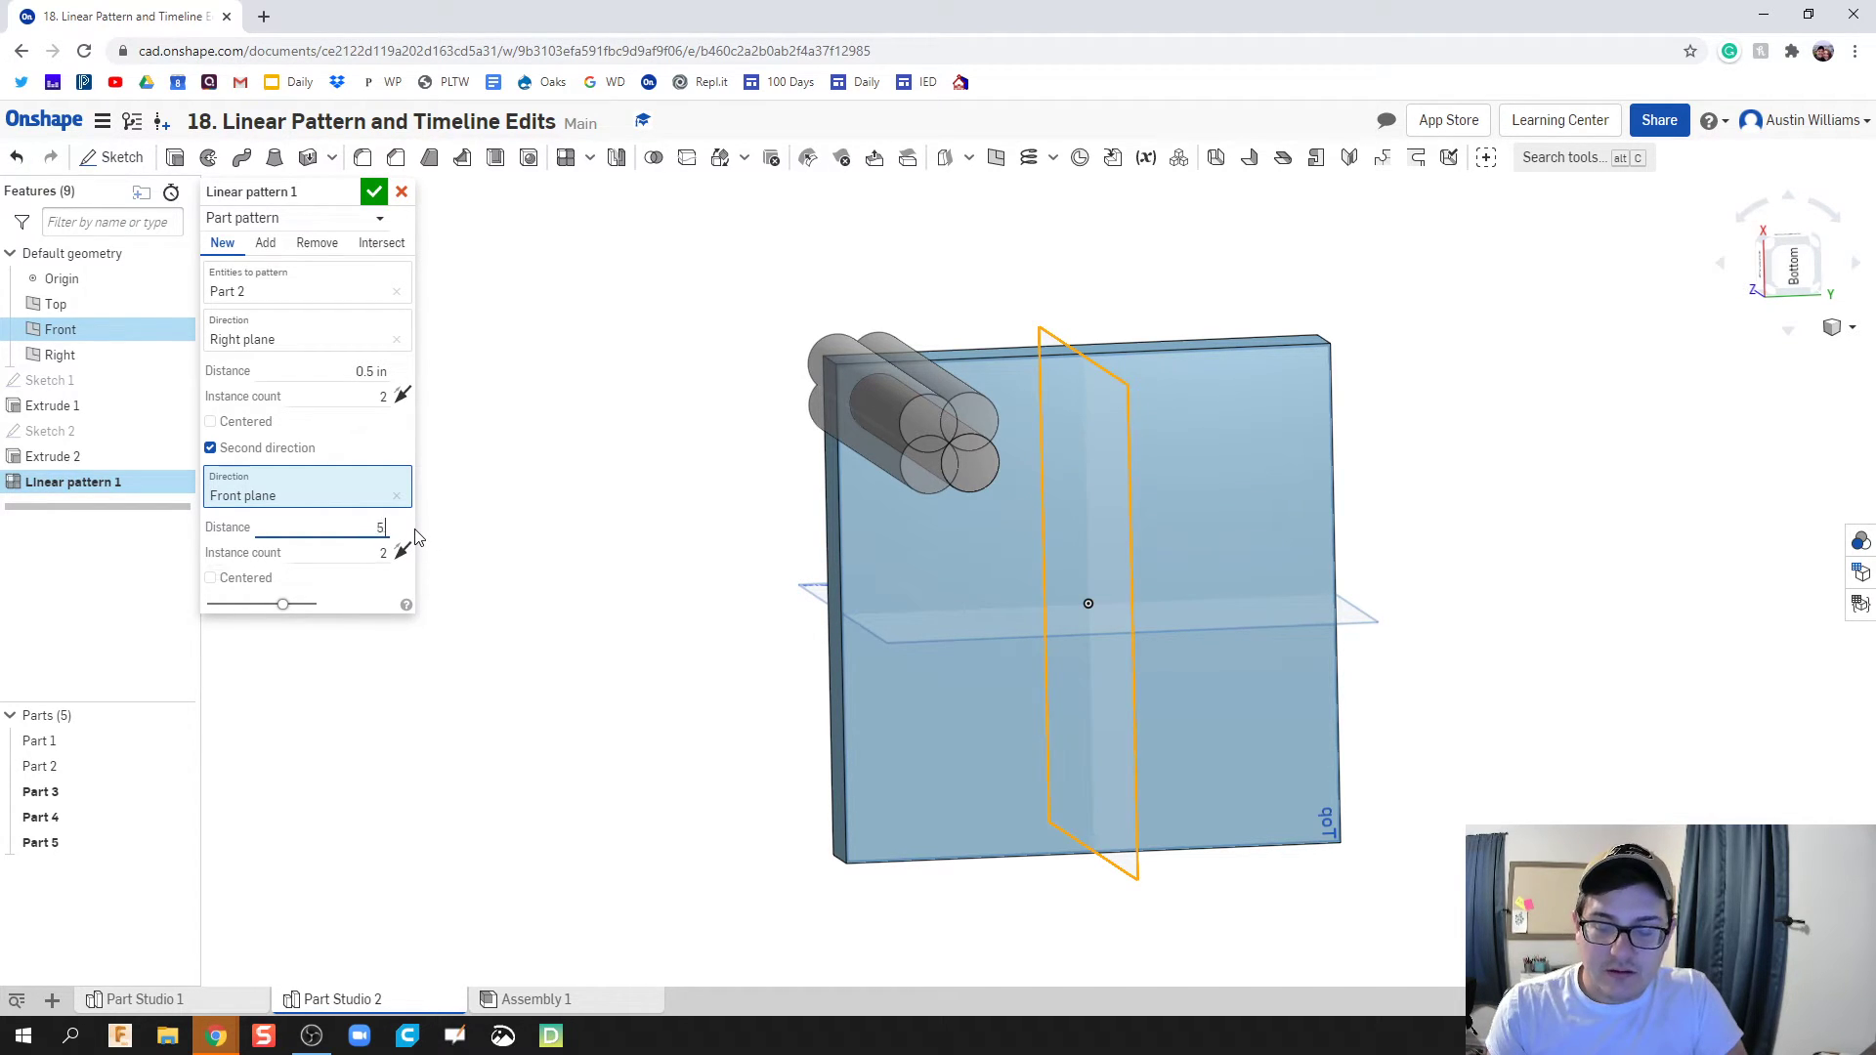
pyautogui.press('Return')
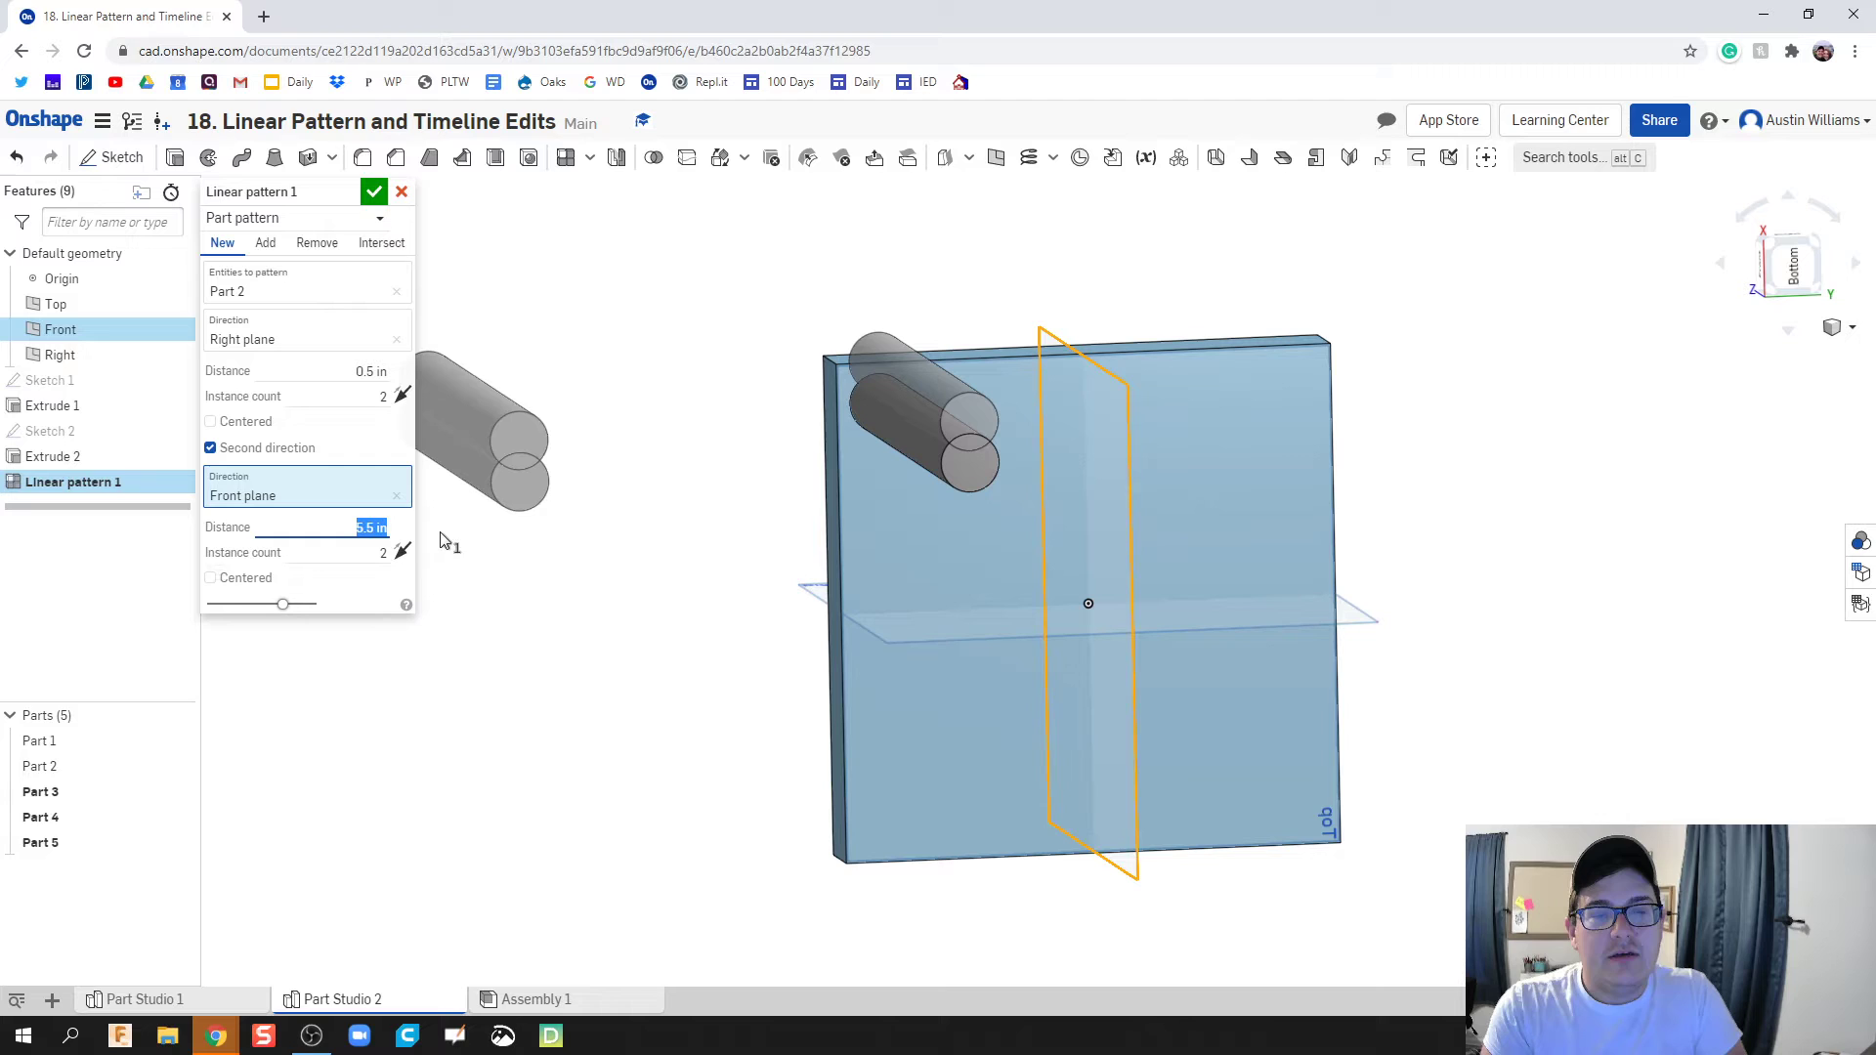
pyautogui.click(403, 554)
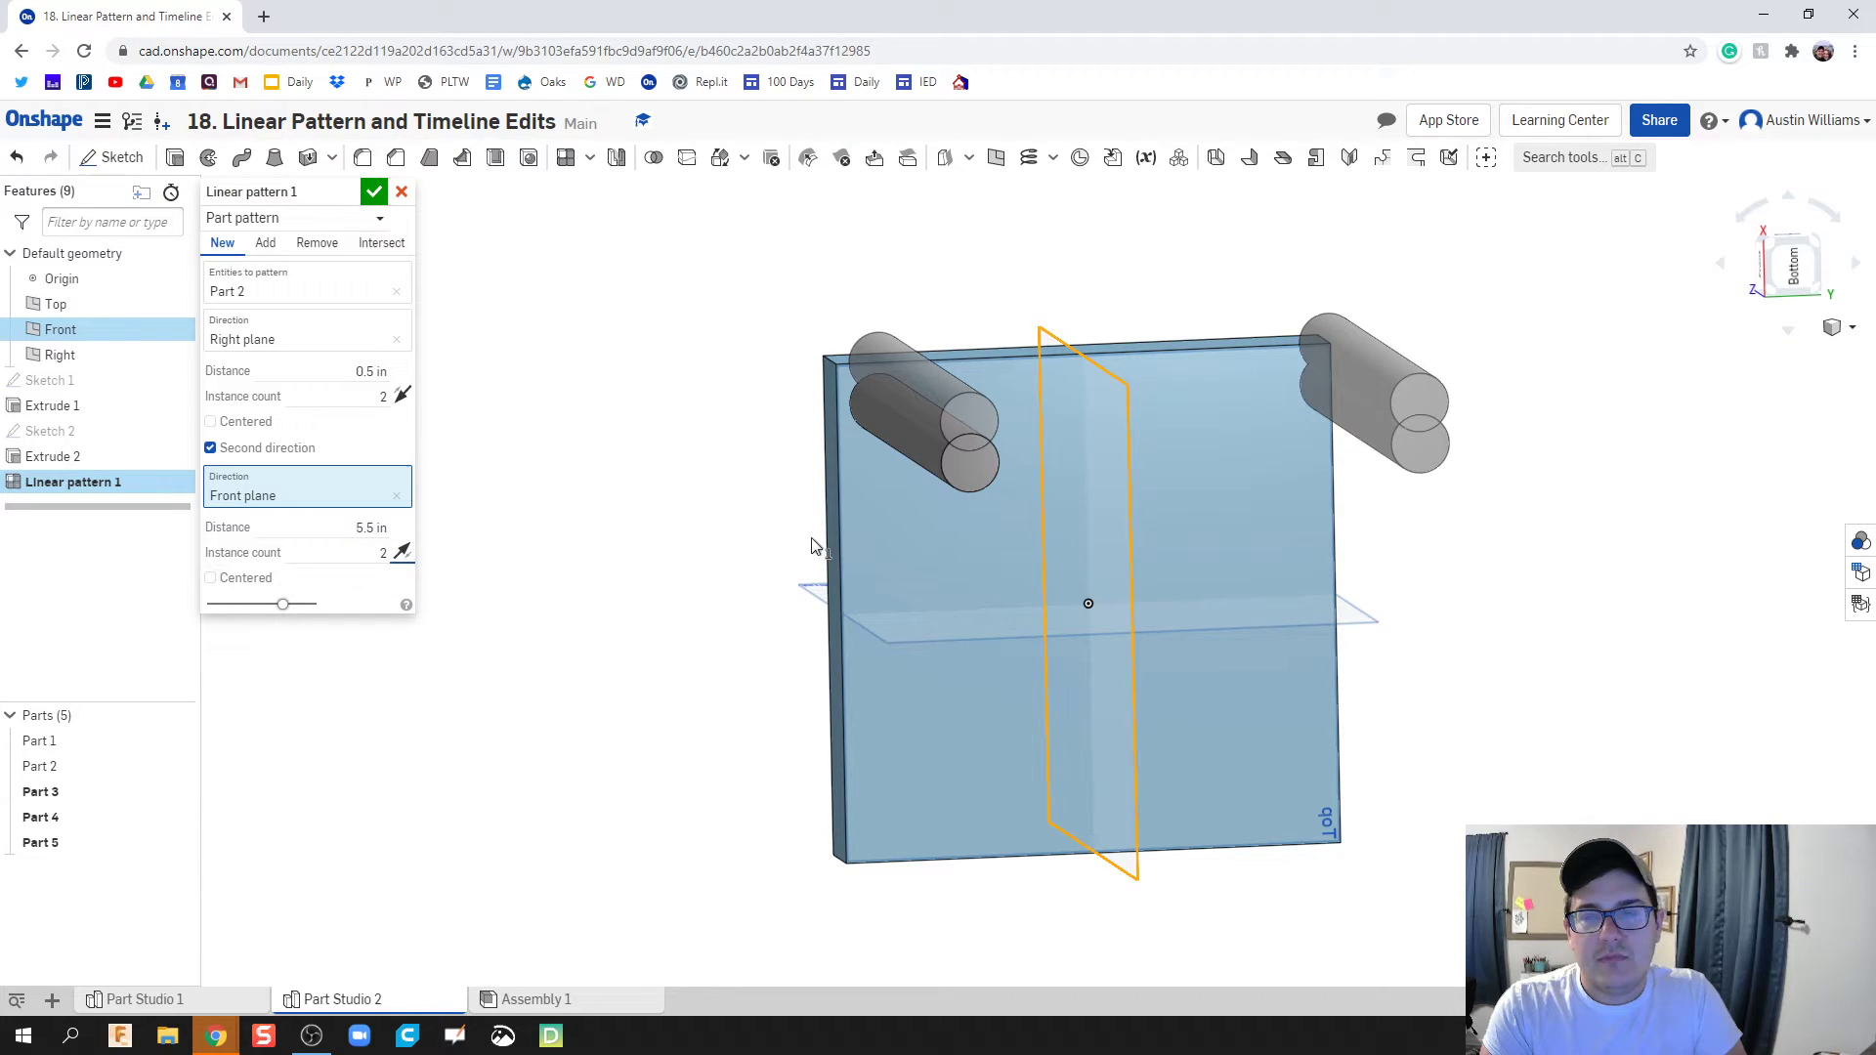
pyautogui.press('Right')
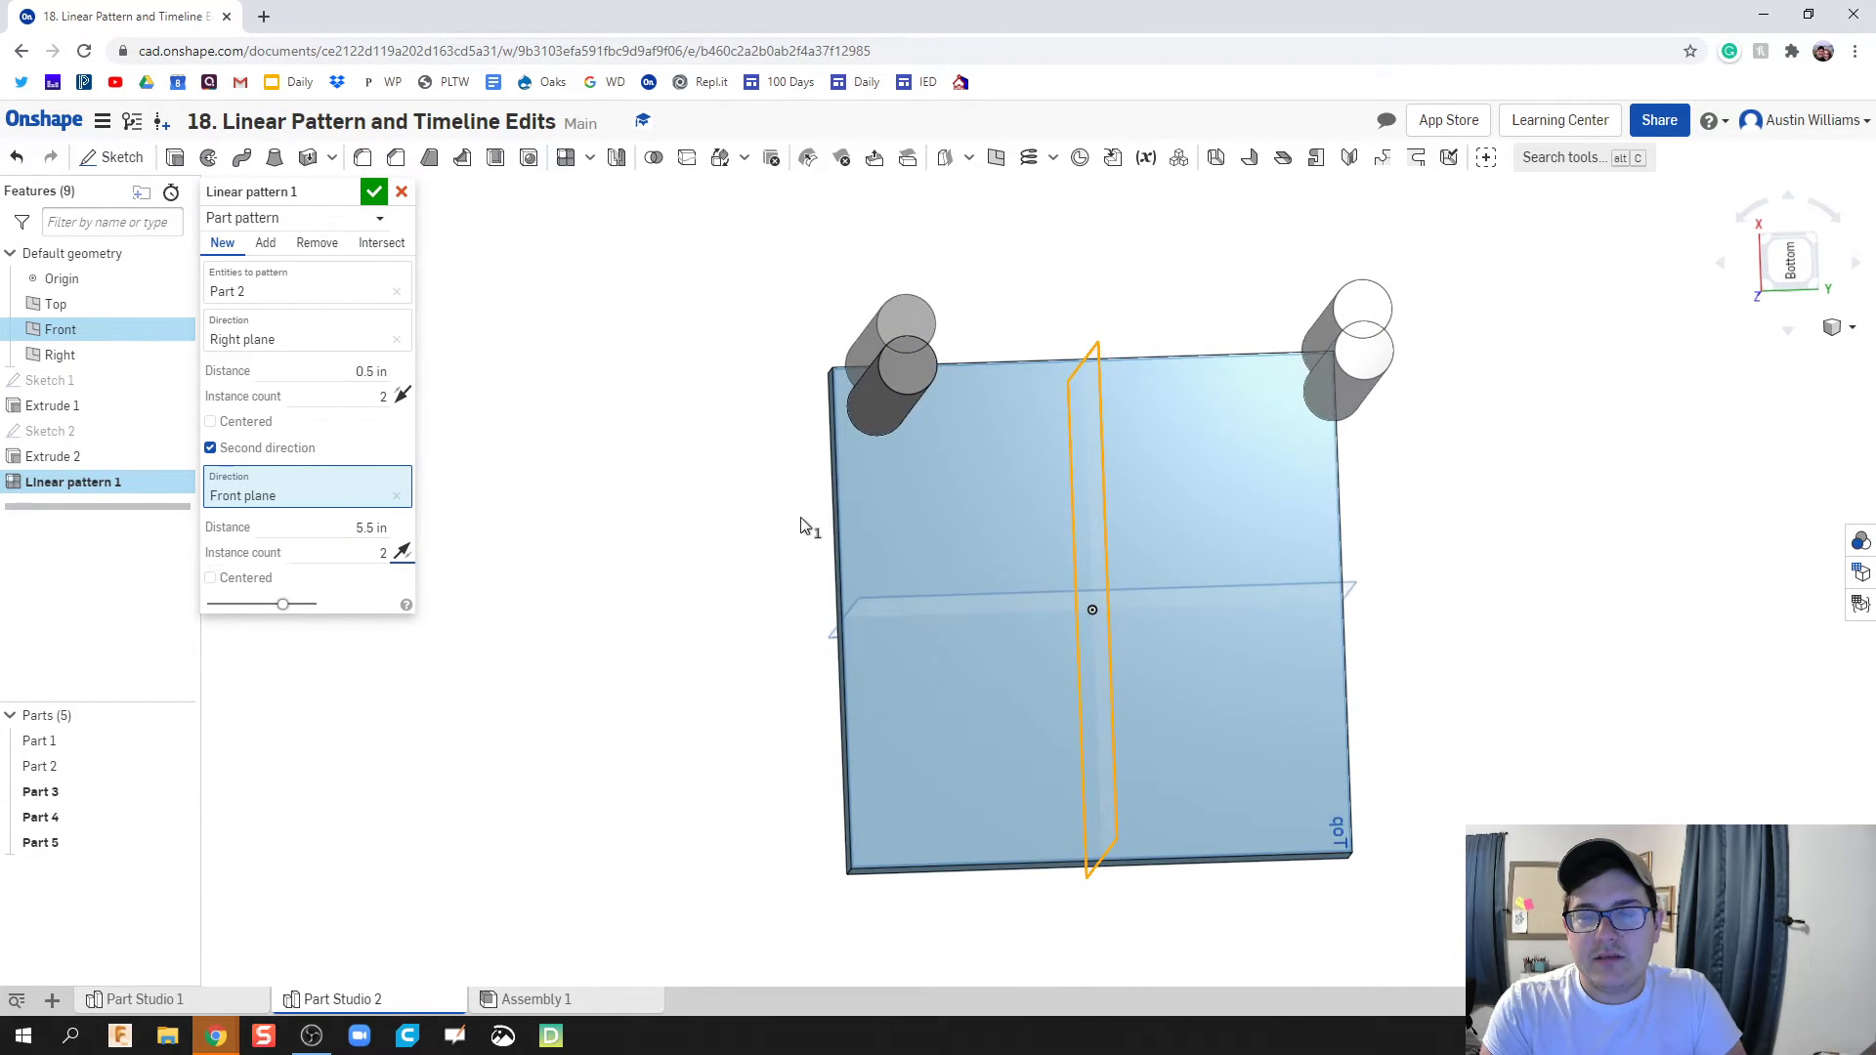
pyautogui.click(370, 528)
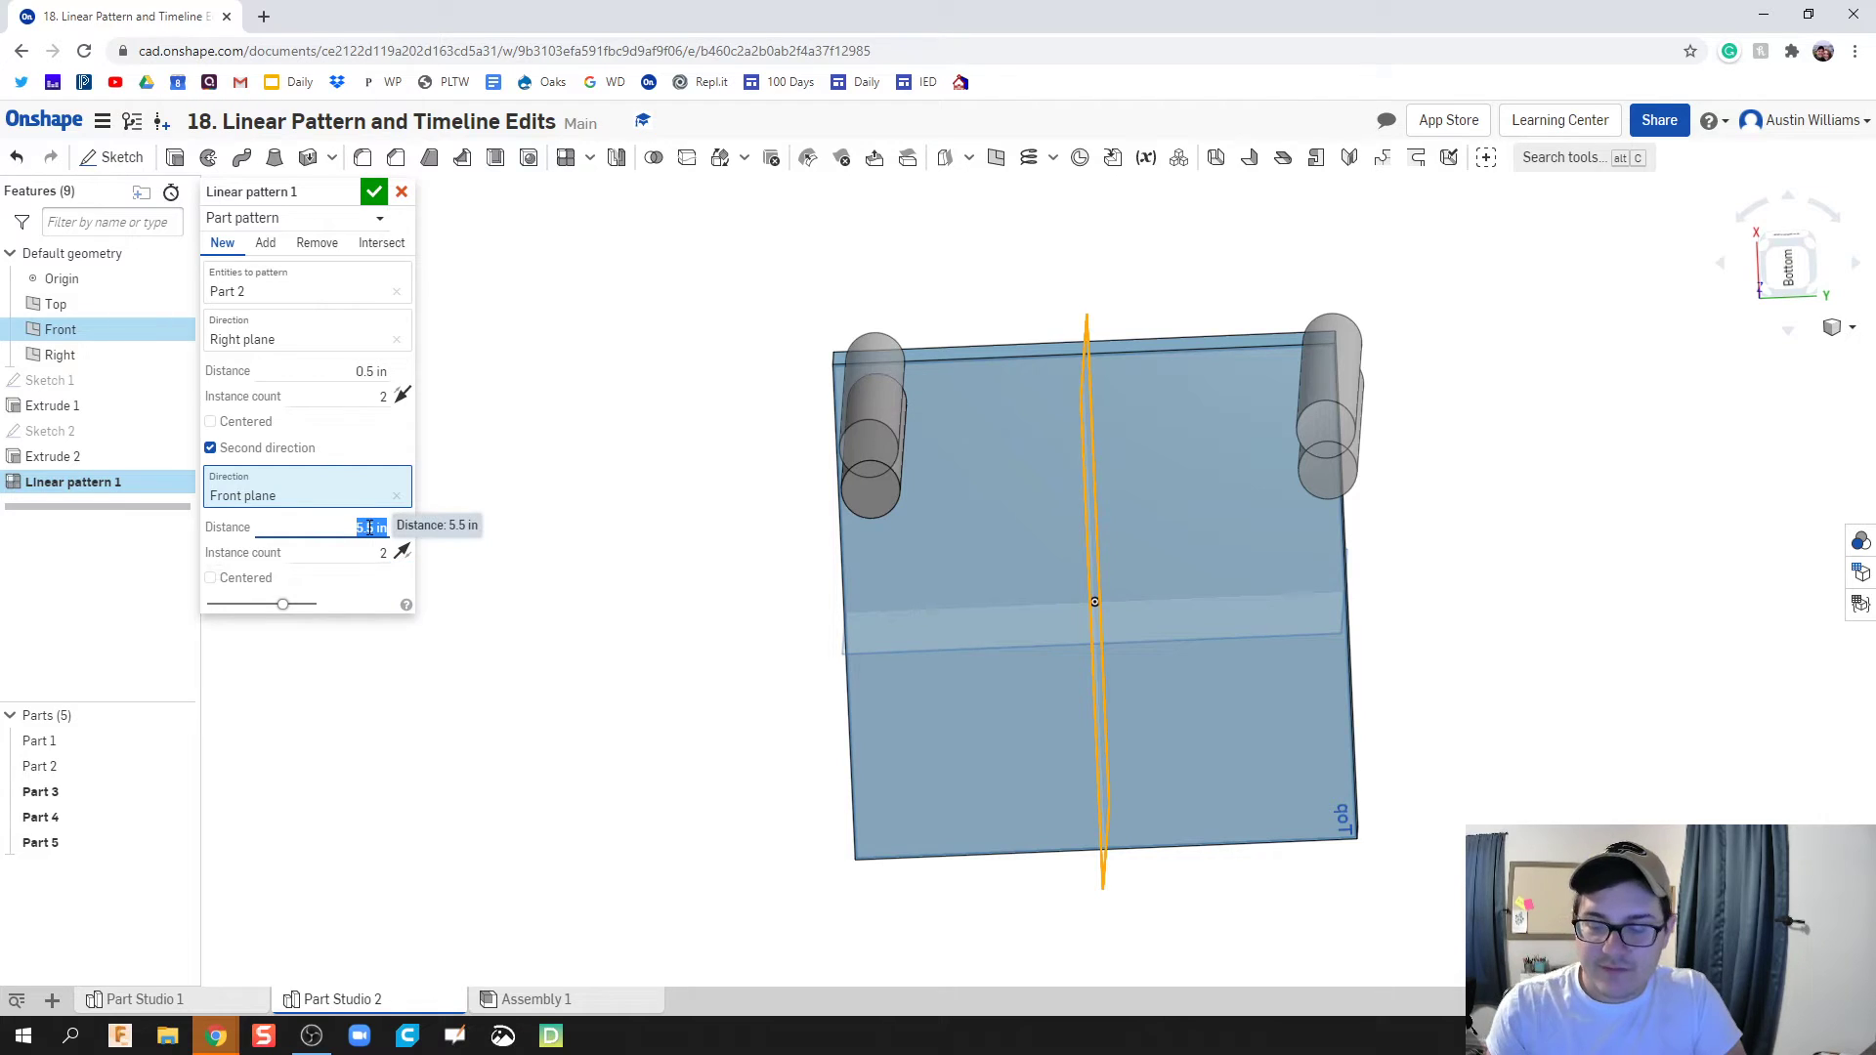
pyautogui.write('5')
pyautogui.press('Return')
# Step: Flip the first direction onto the slab and set its spacing to 5 in
pyautogui.press('Down')
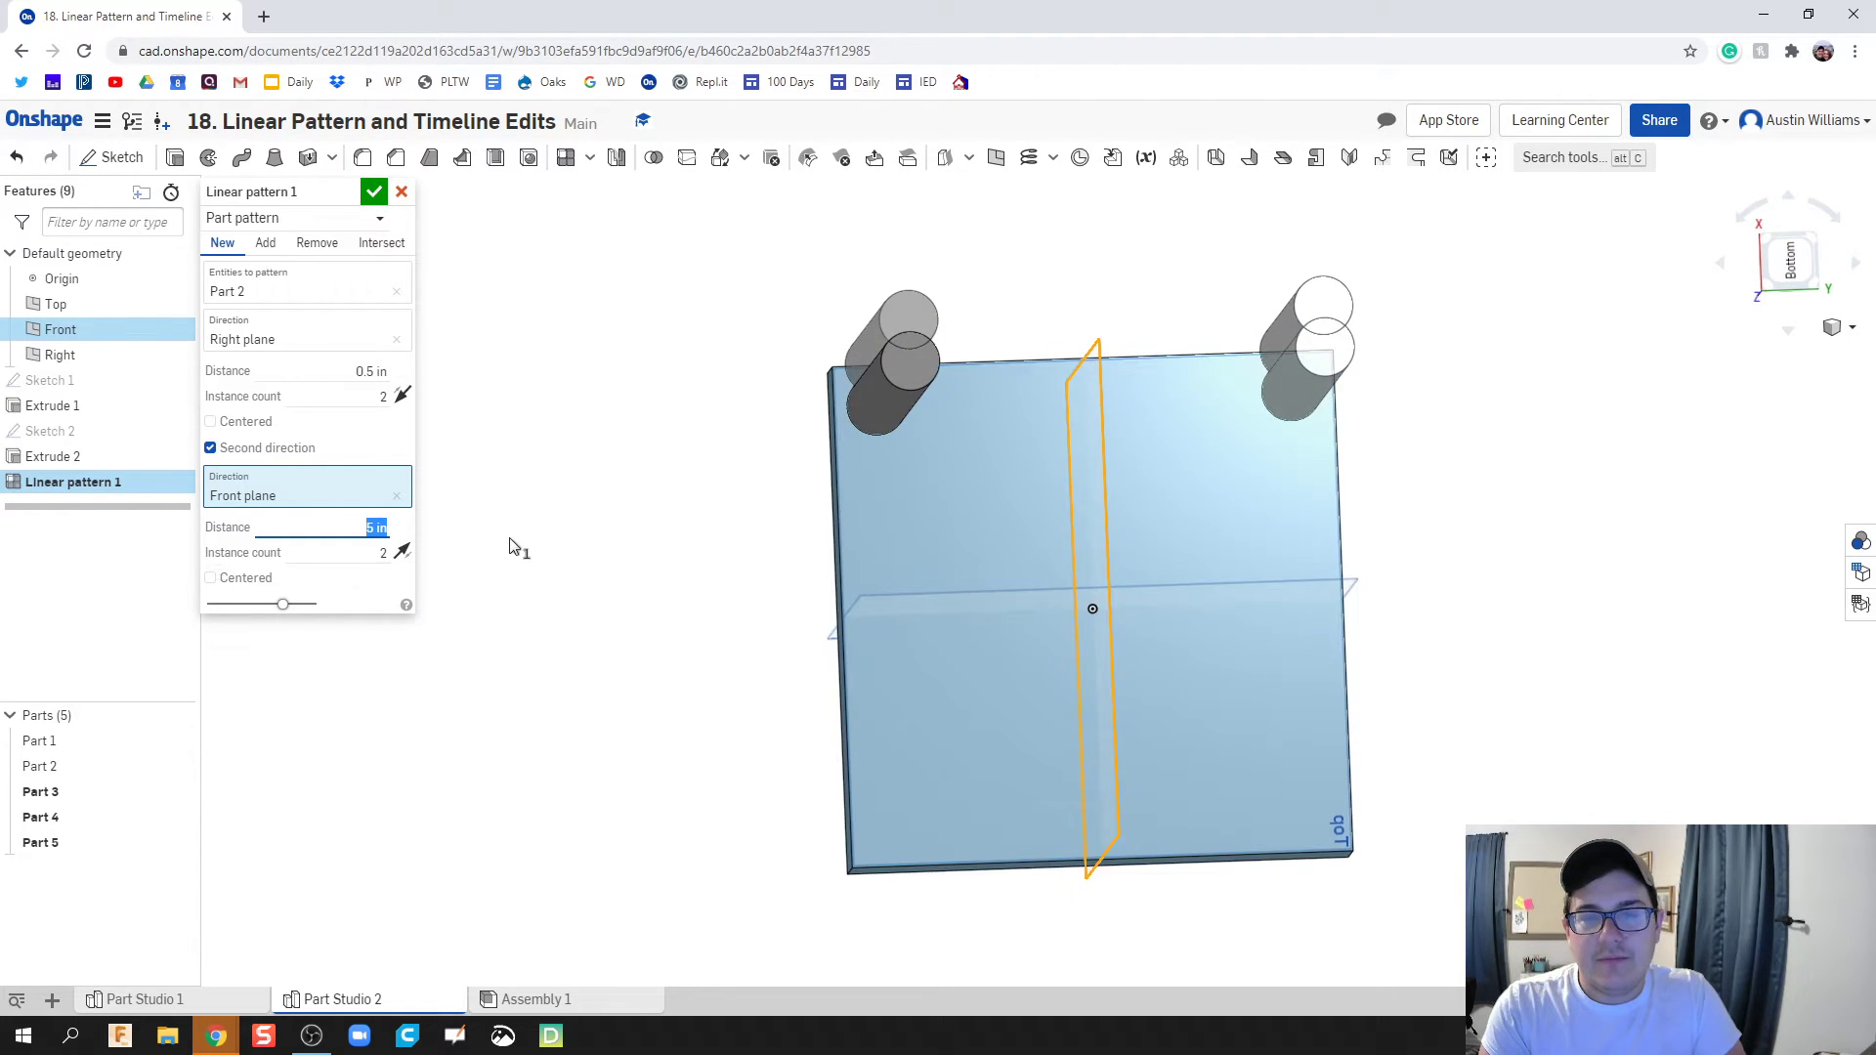
pyautogui.click(403, 396)
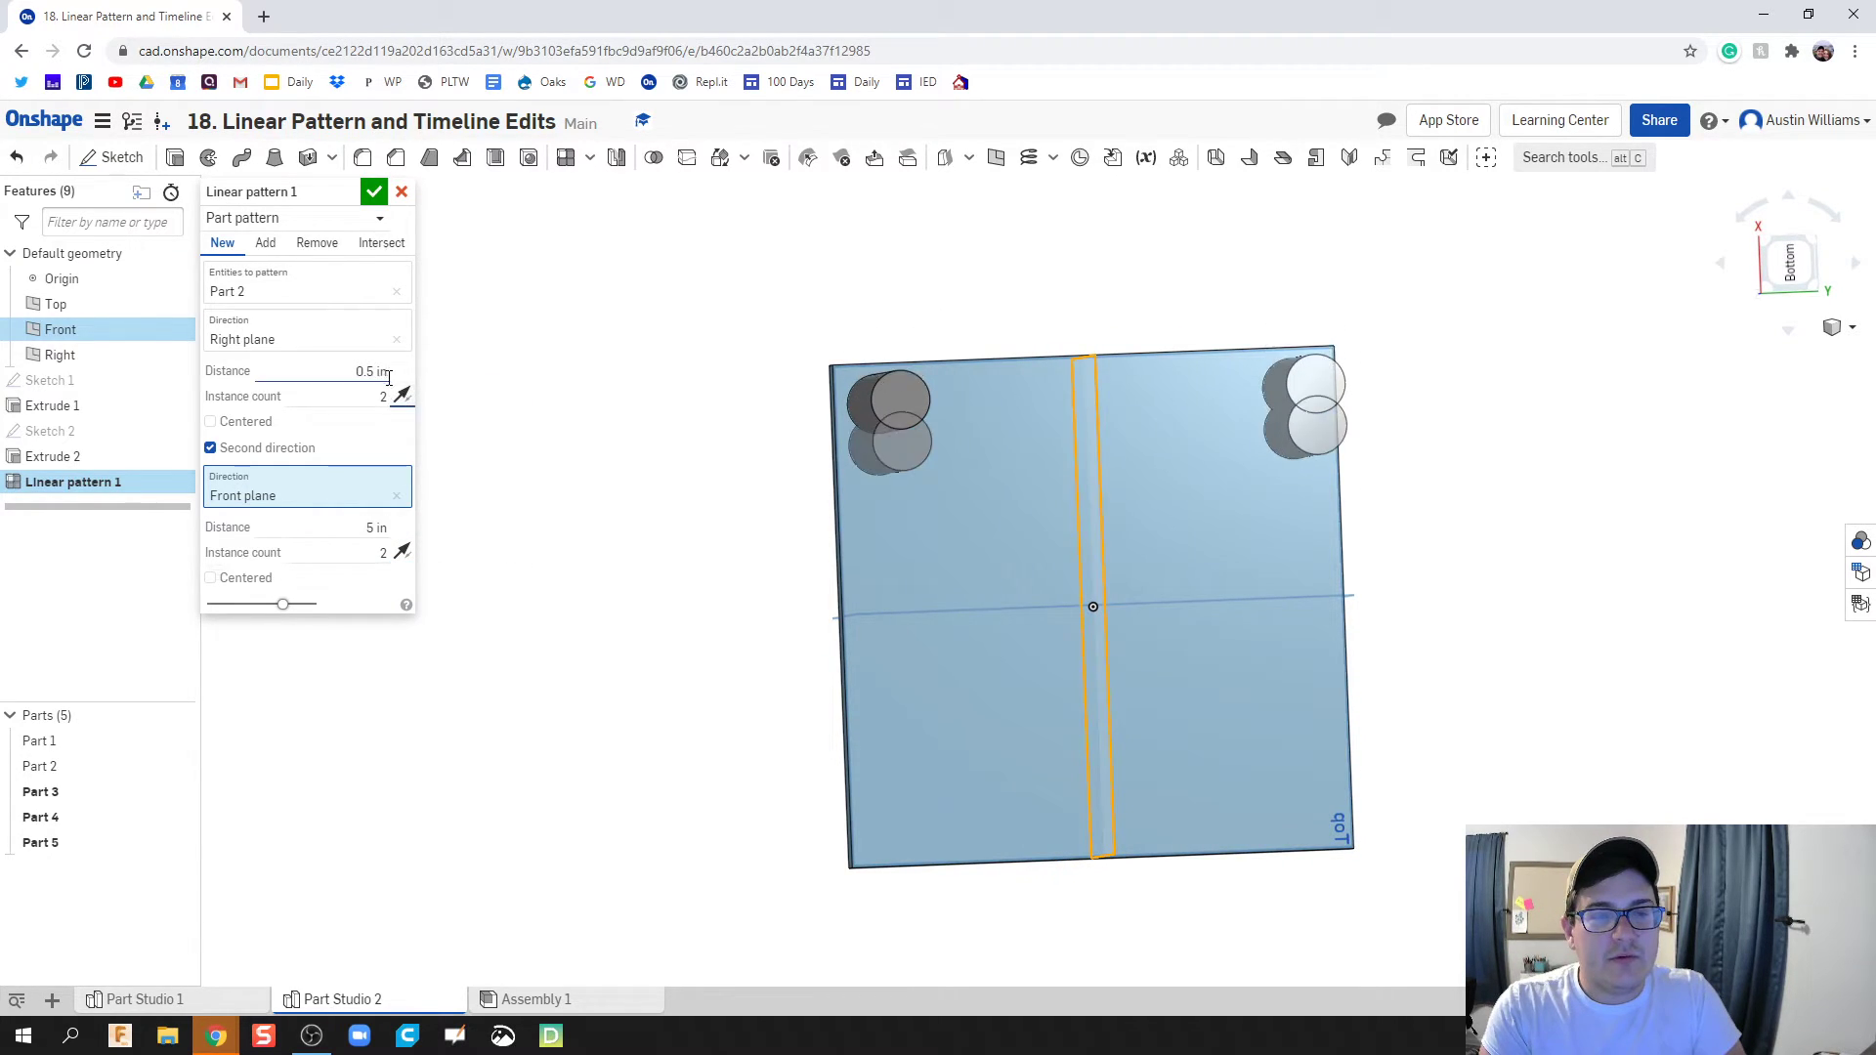
pyautogui.click(367, 372)
pyautogui.write('5')
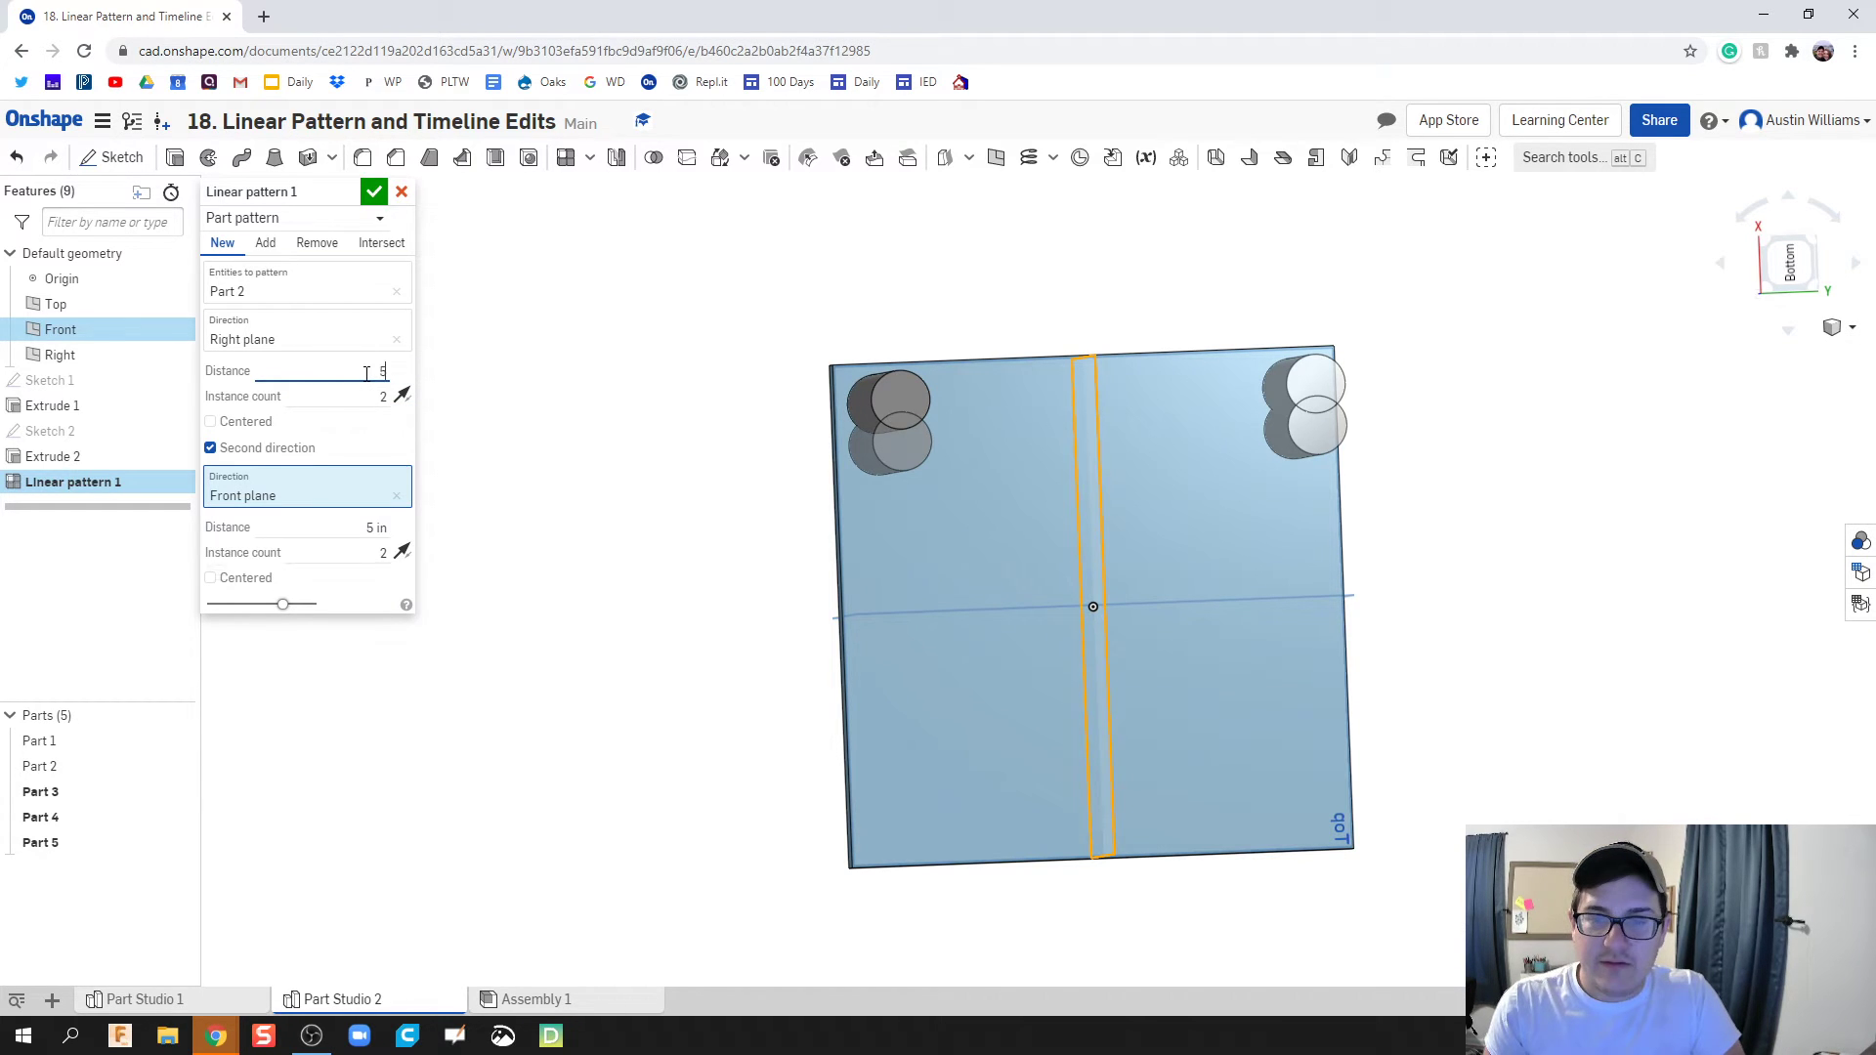
pyautogui.press('Return')
pyautogui.hotkey('shift', '7')
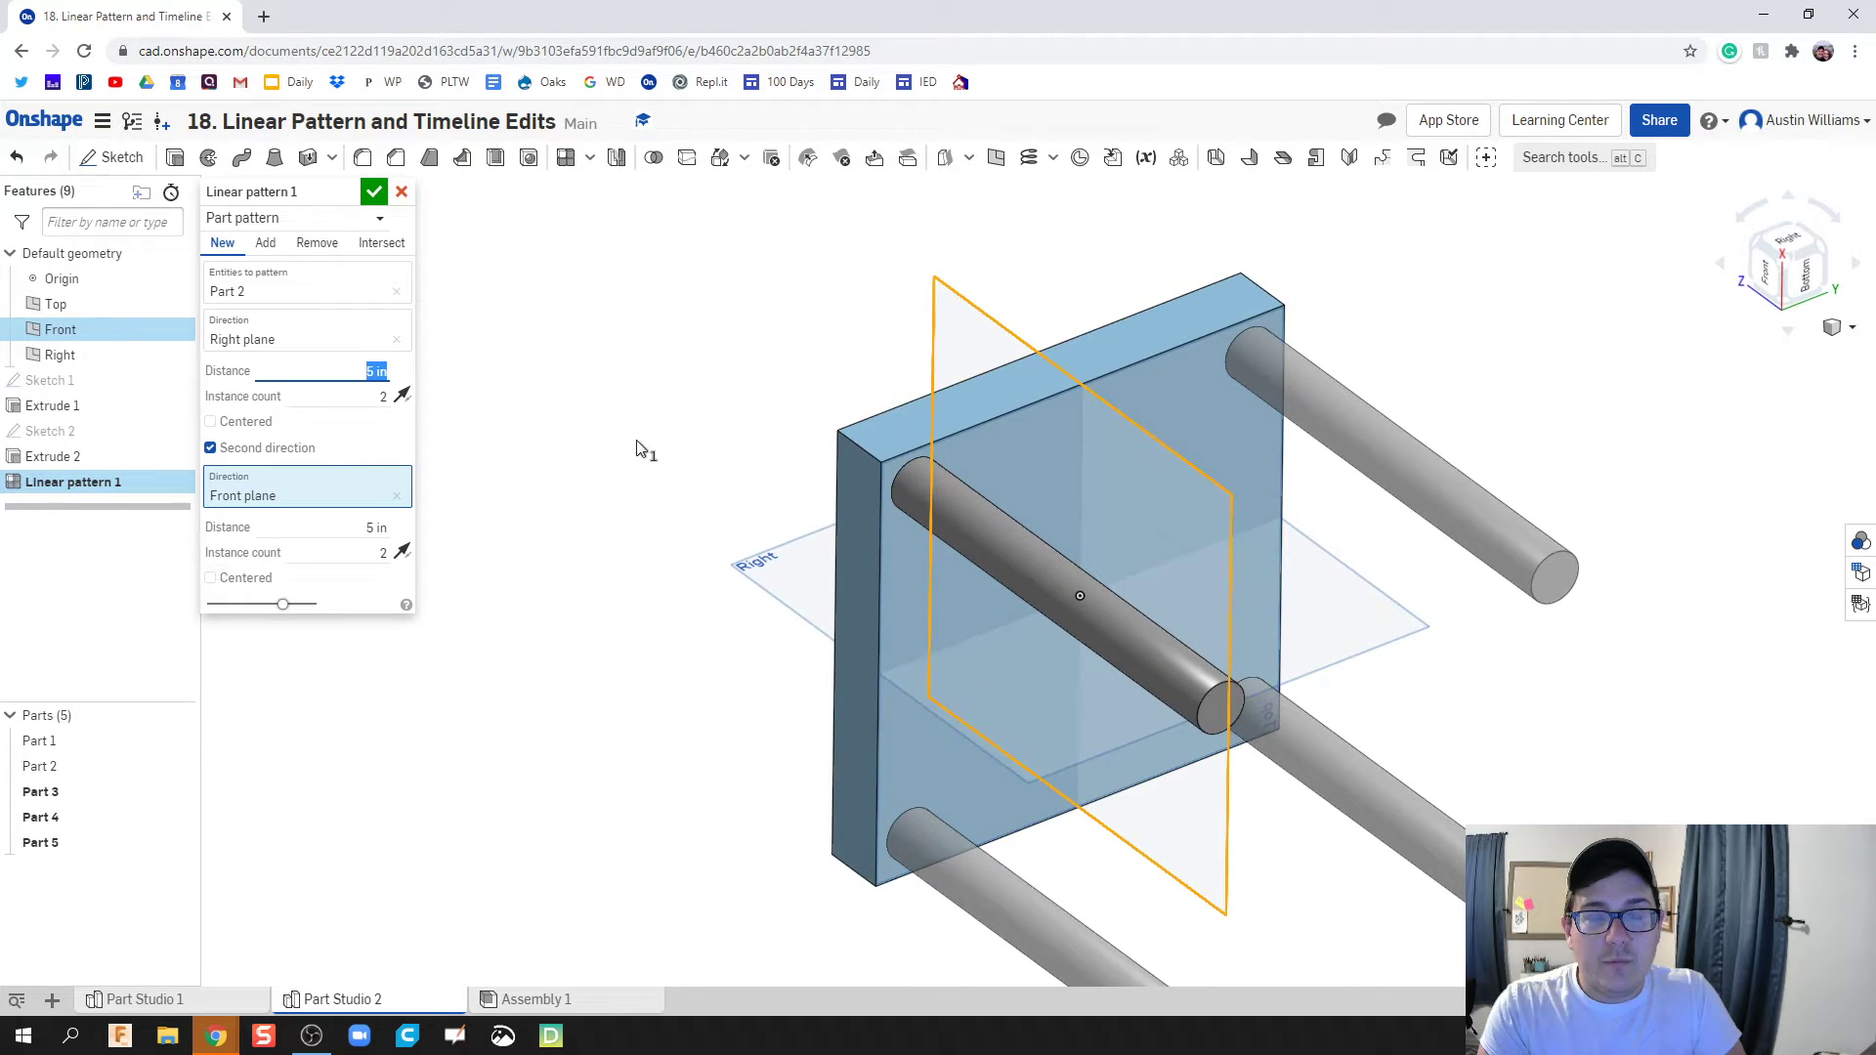
pyautogui.scroll(2, 575, 367)
pyautogui.scroll(-2, 575, 366)
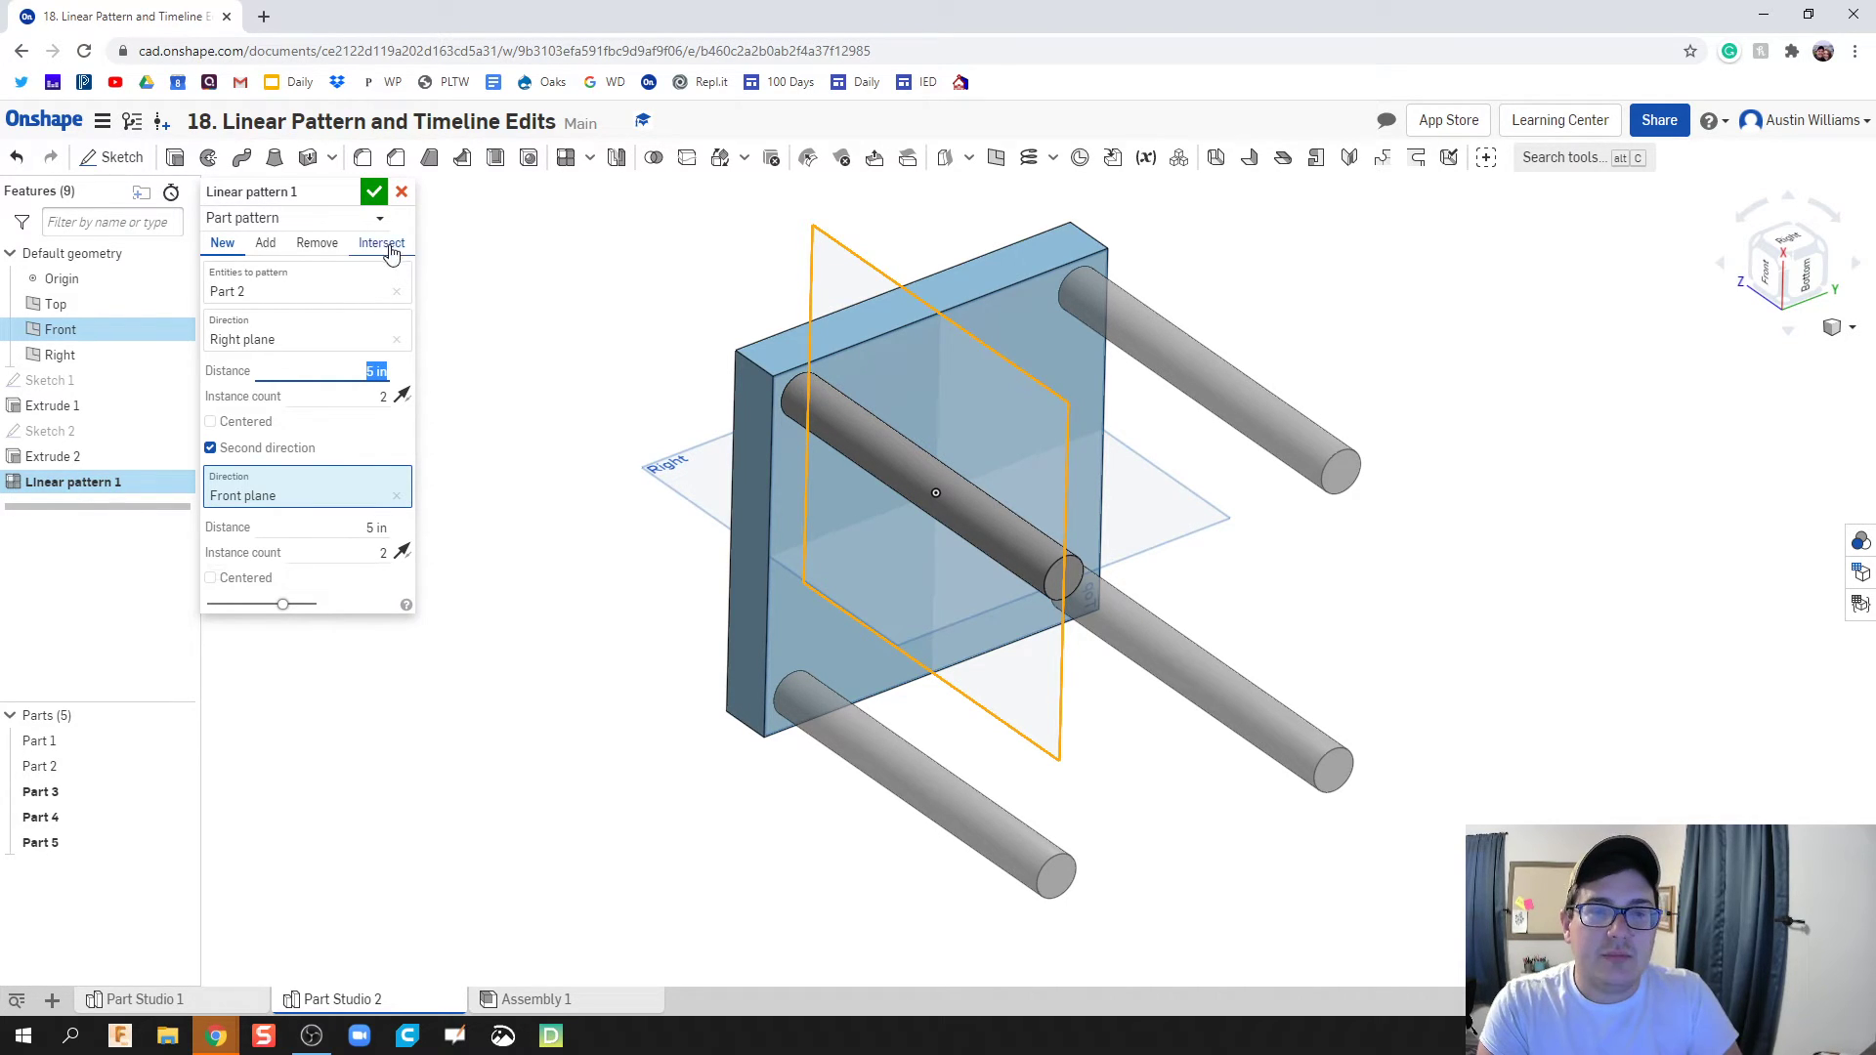
# Step: Accept the four-leg pattern and orbit to view the table from below
pyautogui.click(379, 196)
pyautogui.moveTo(625, 704); pyautogui.dragTo(758, 699, button='right')
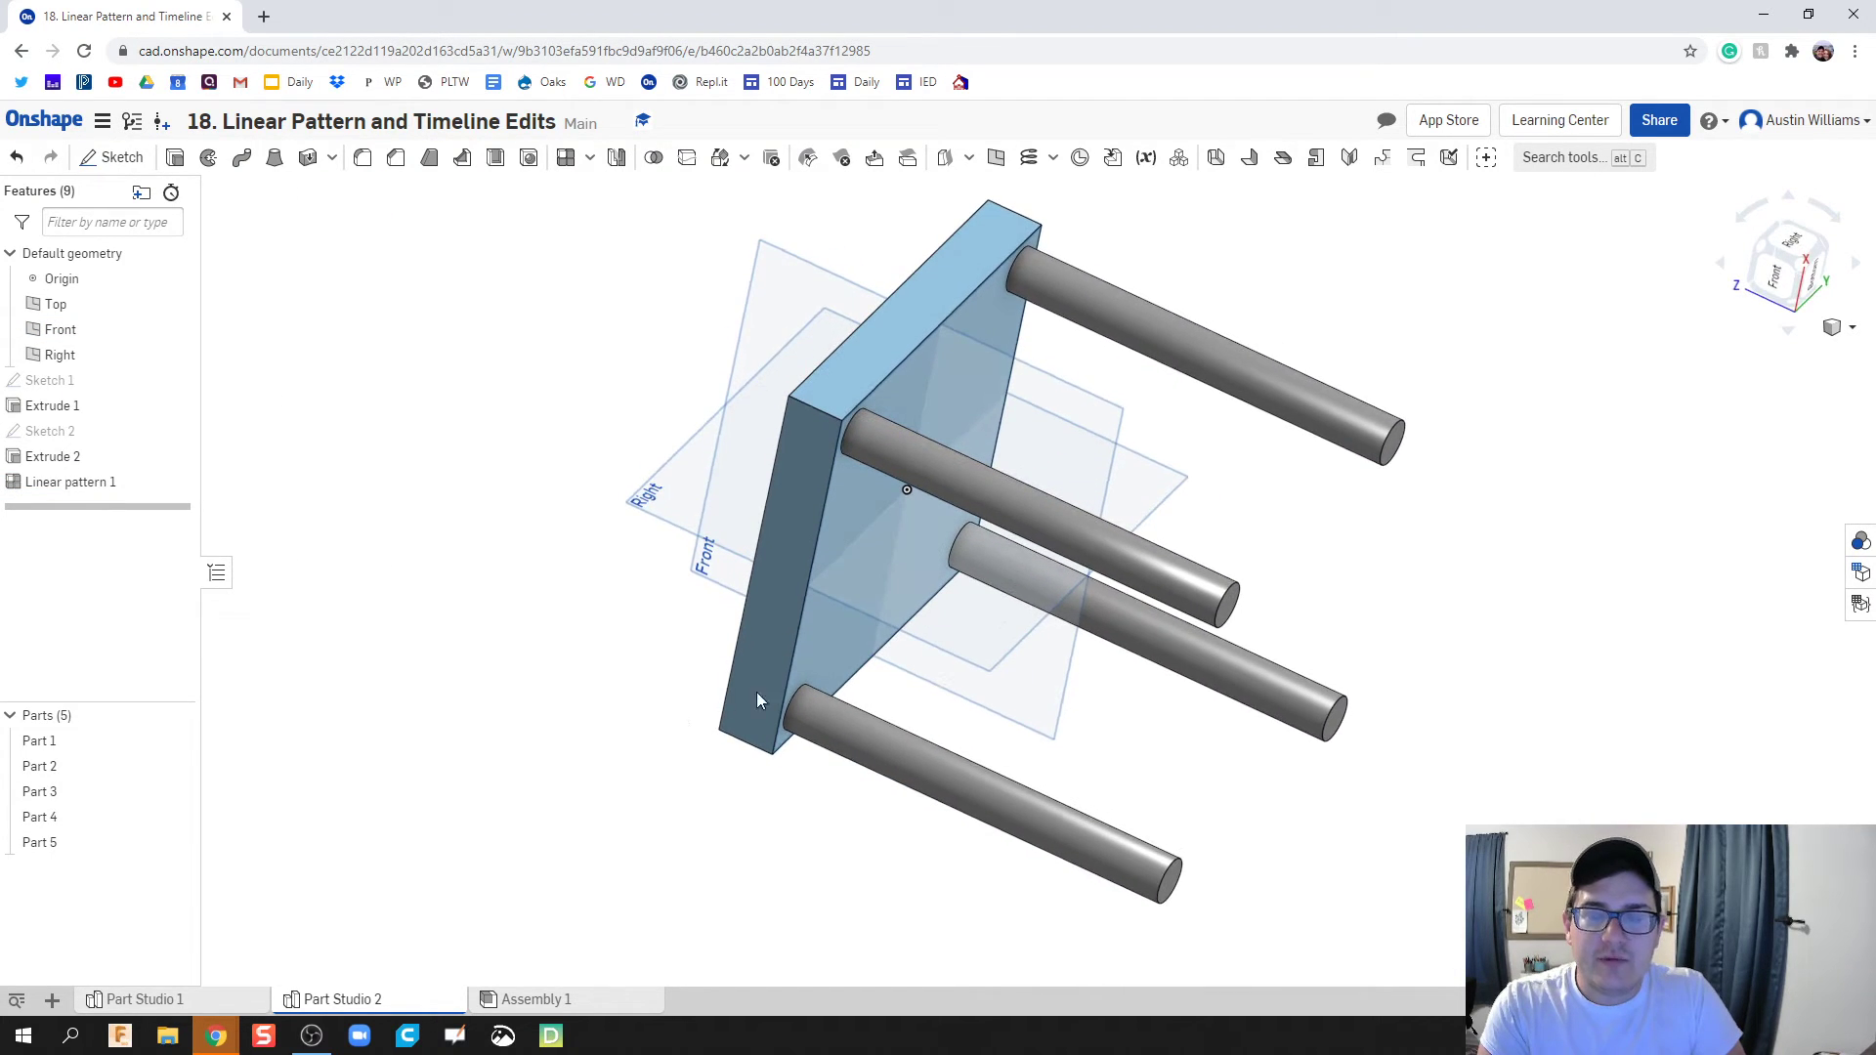
pyautogui.click(1762, 251)
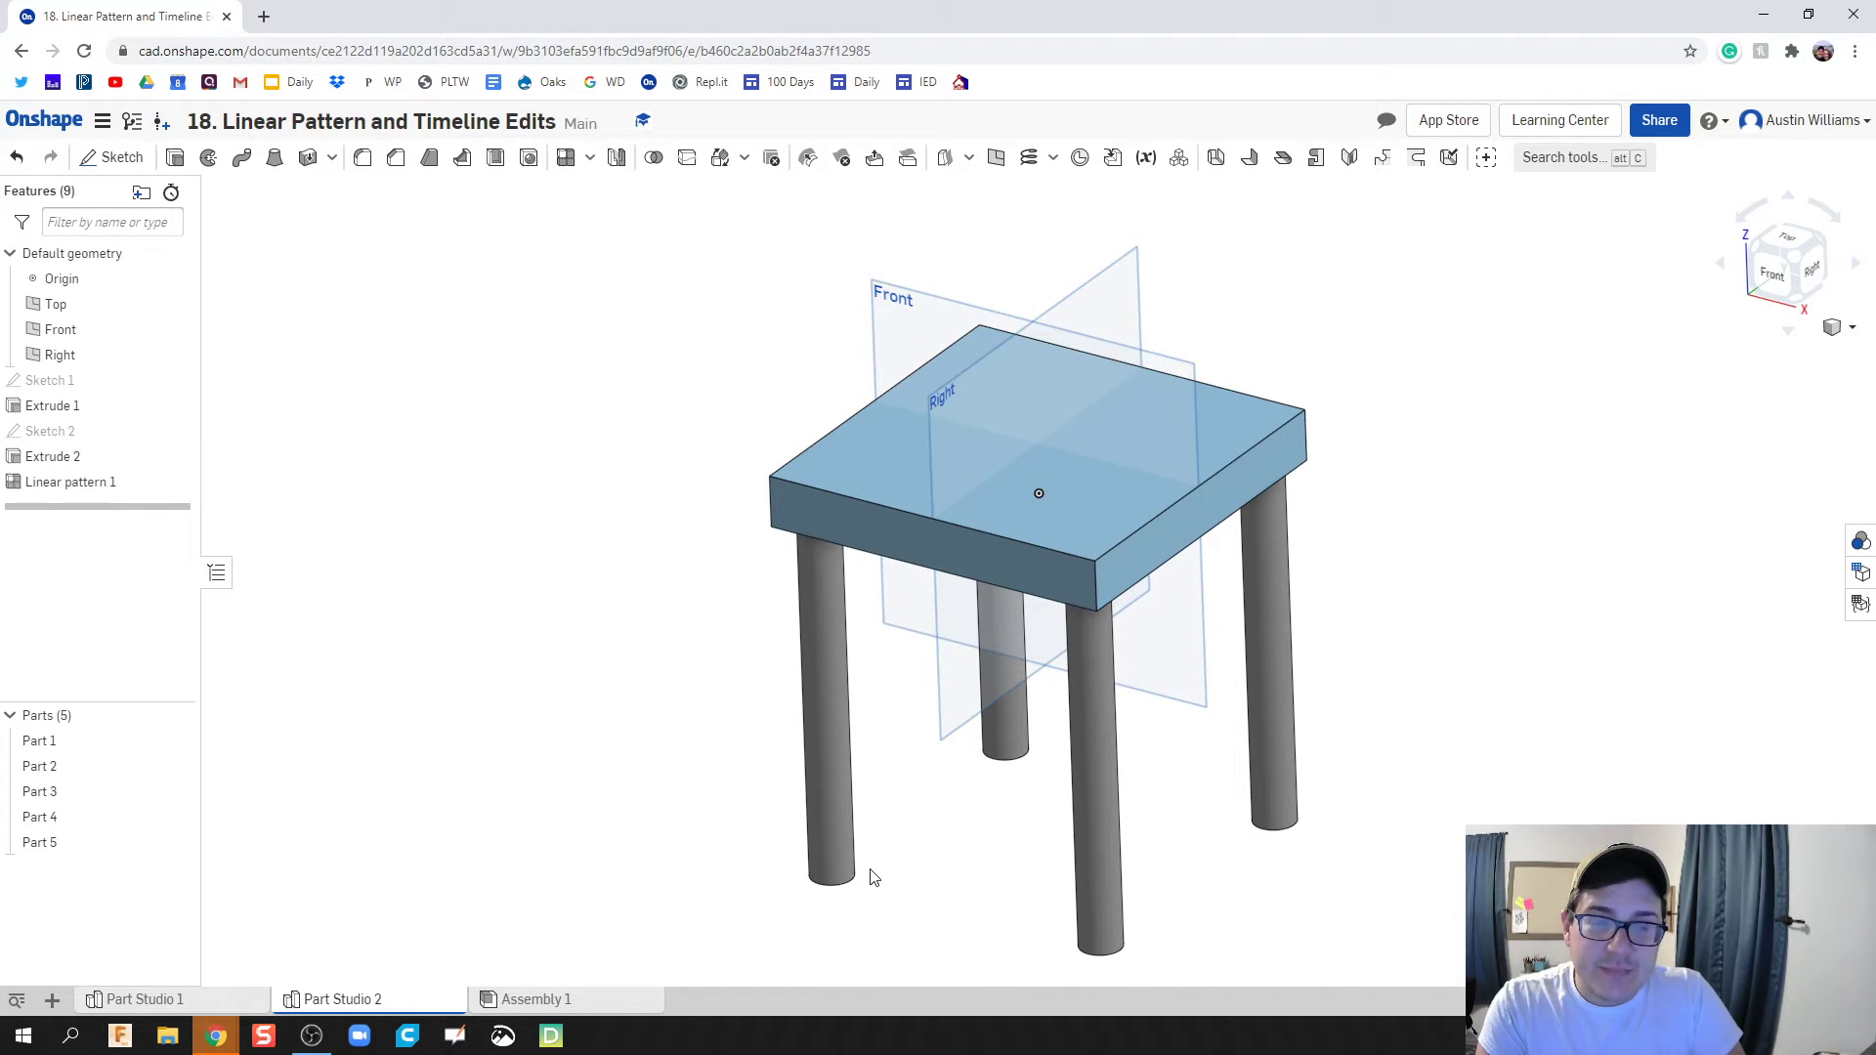
pyautogui.moveTo(872, 877); pyautogui.dragTo(890, 809, button='right')
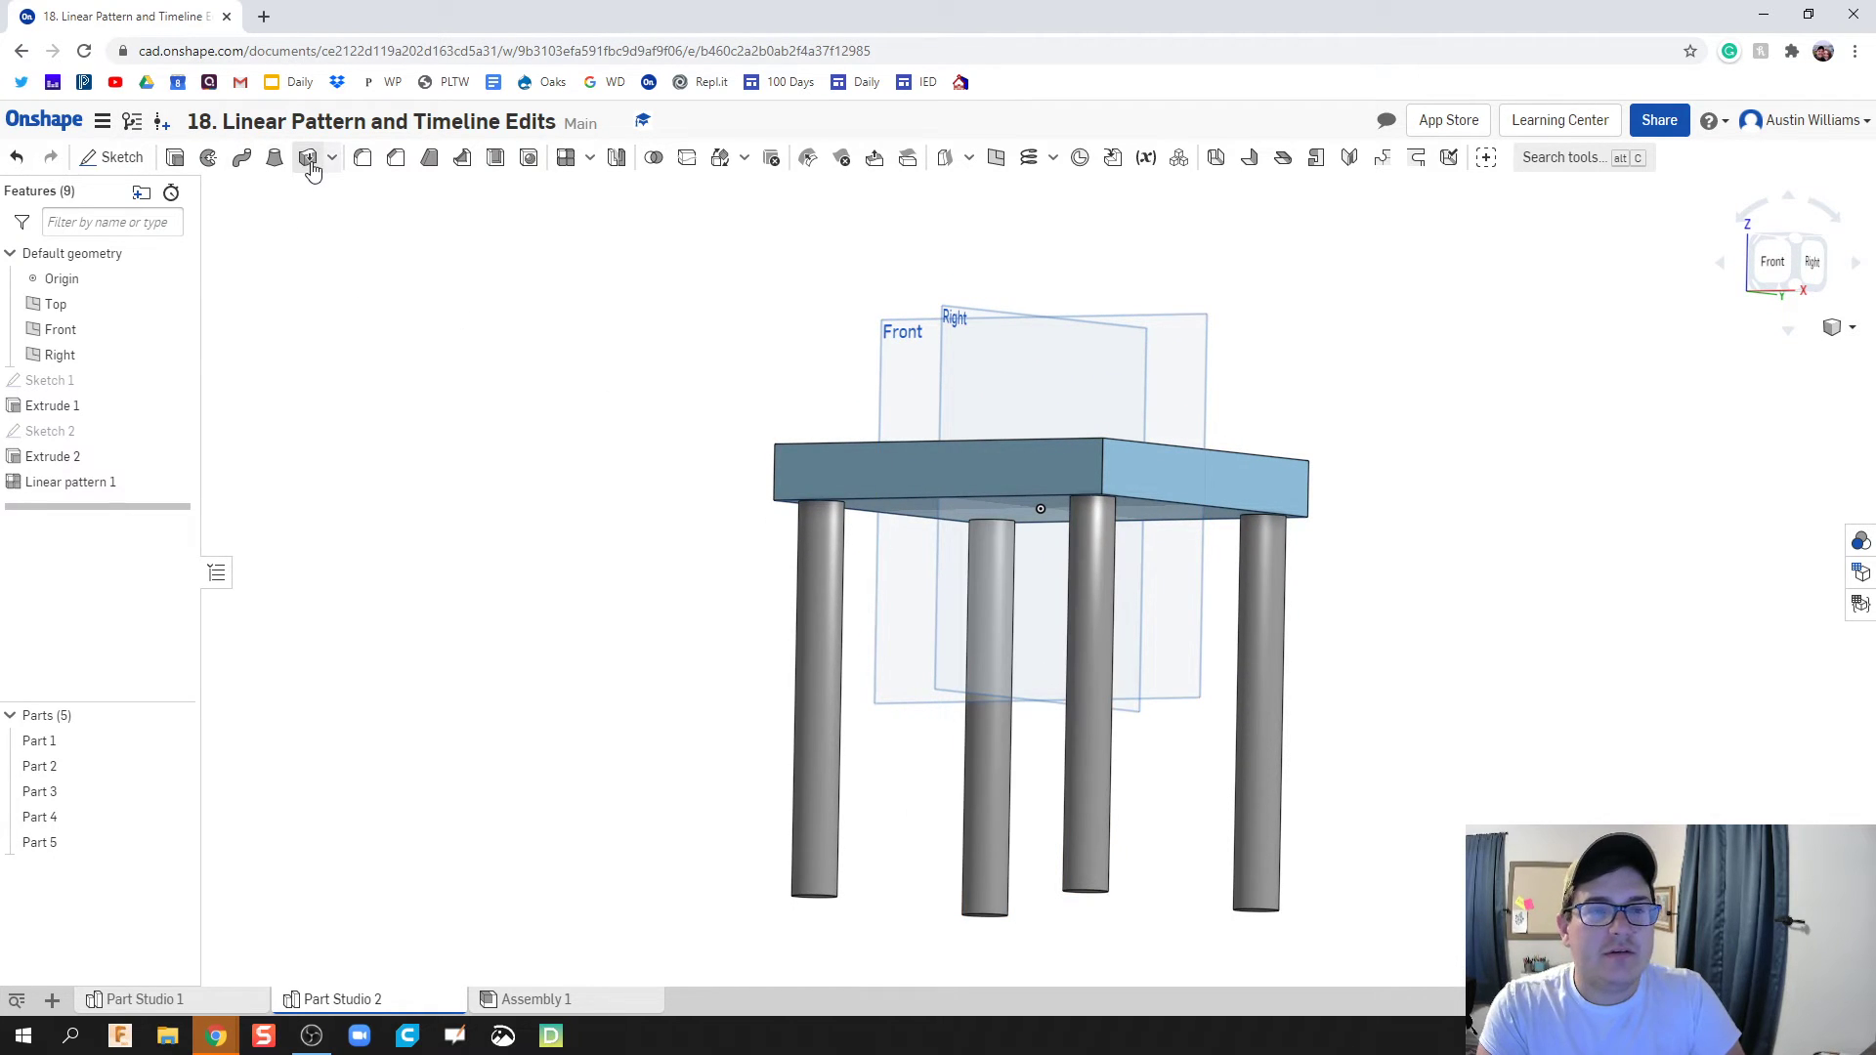
# Step: Cancel the first chamfer attempt and clear the leg selection
pyautogui.click(395, 158)
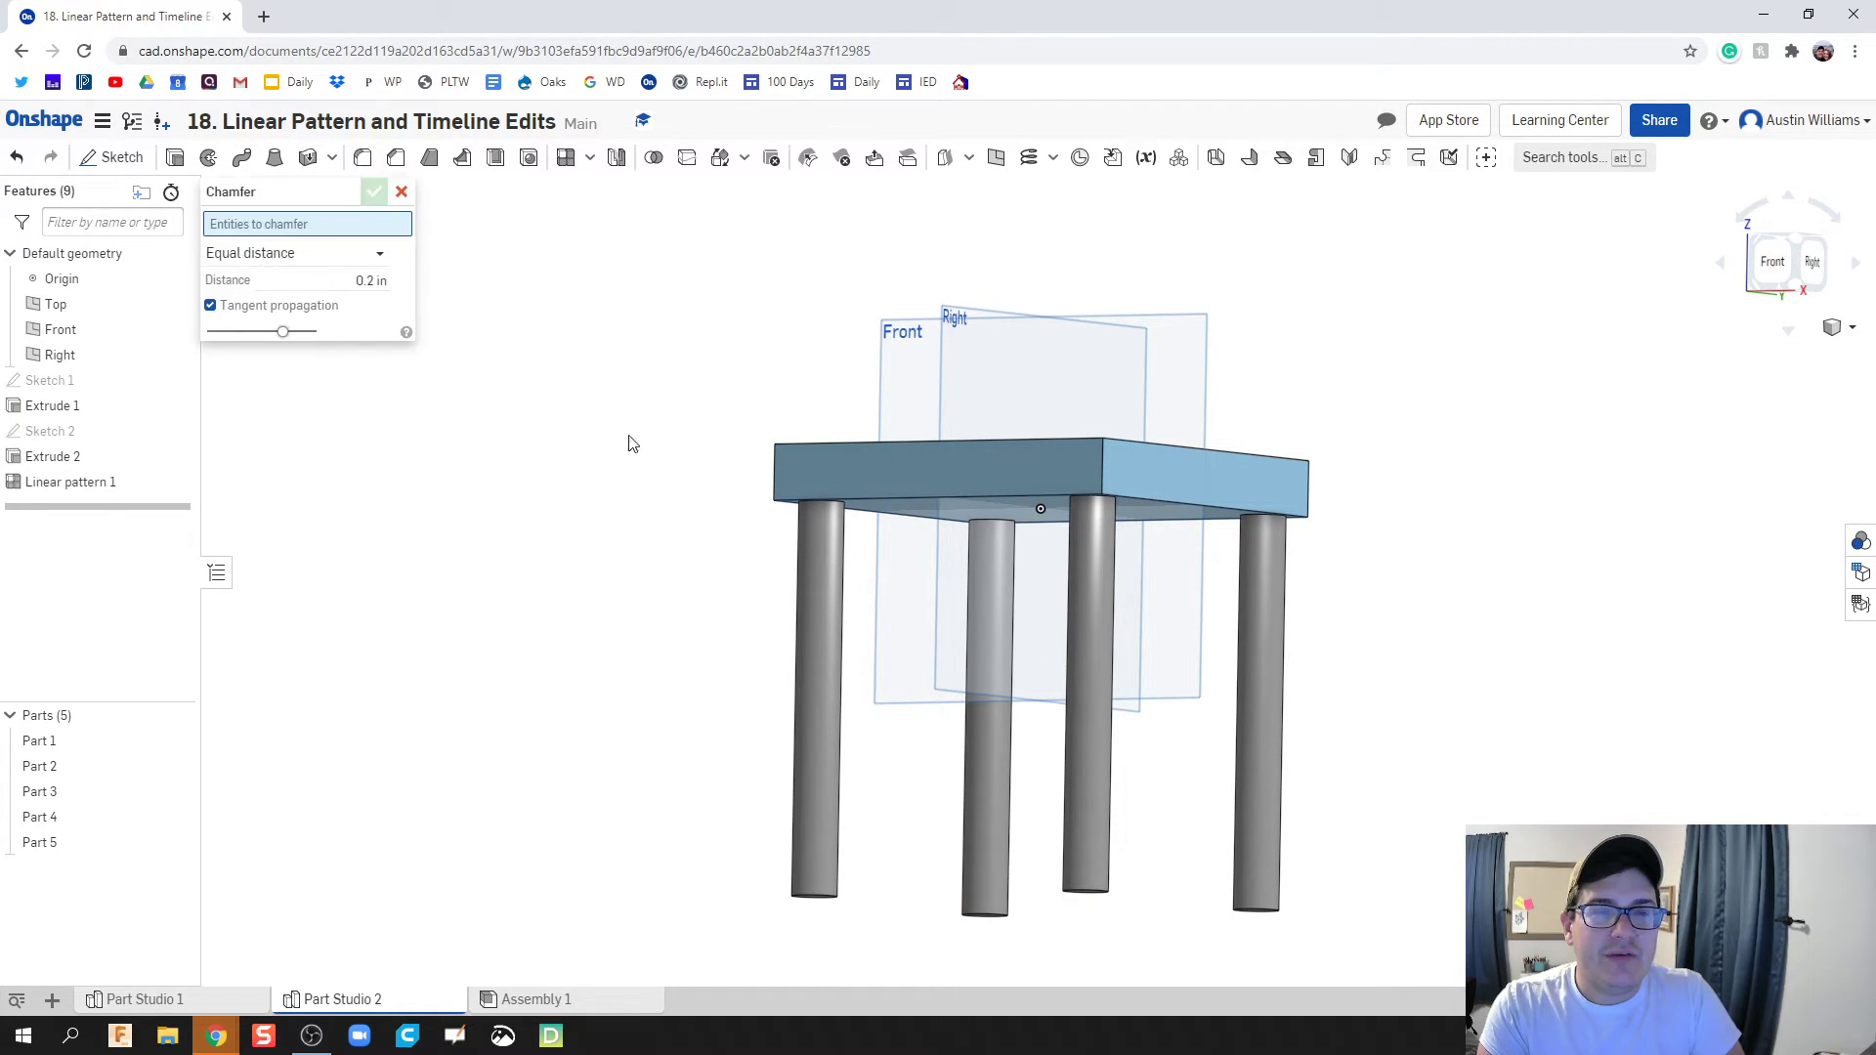
pyautogui.hotkey('shift', '1')
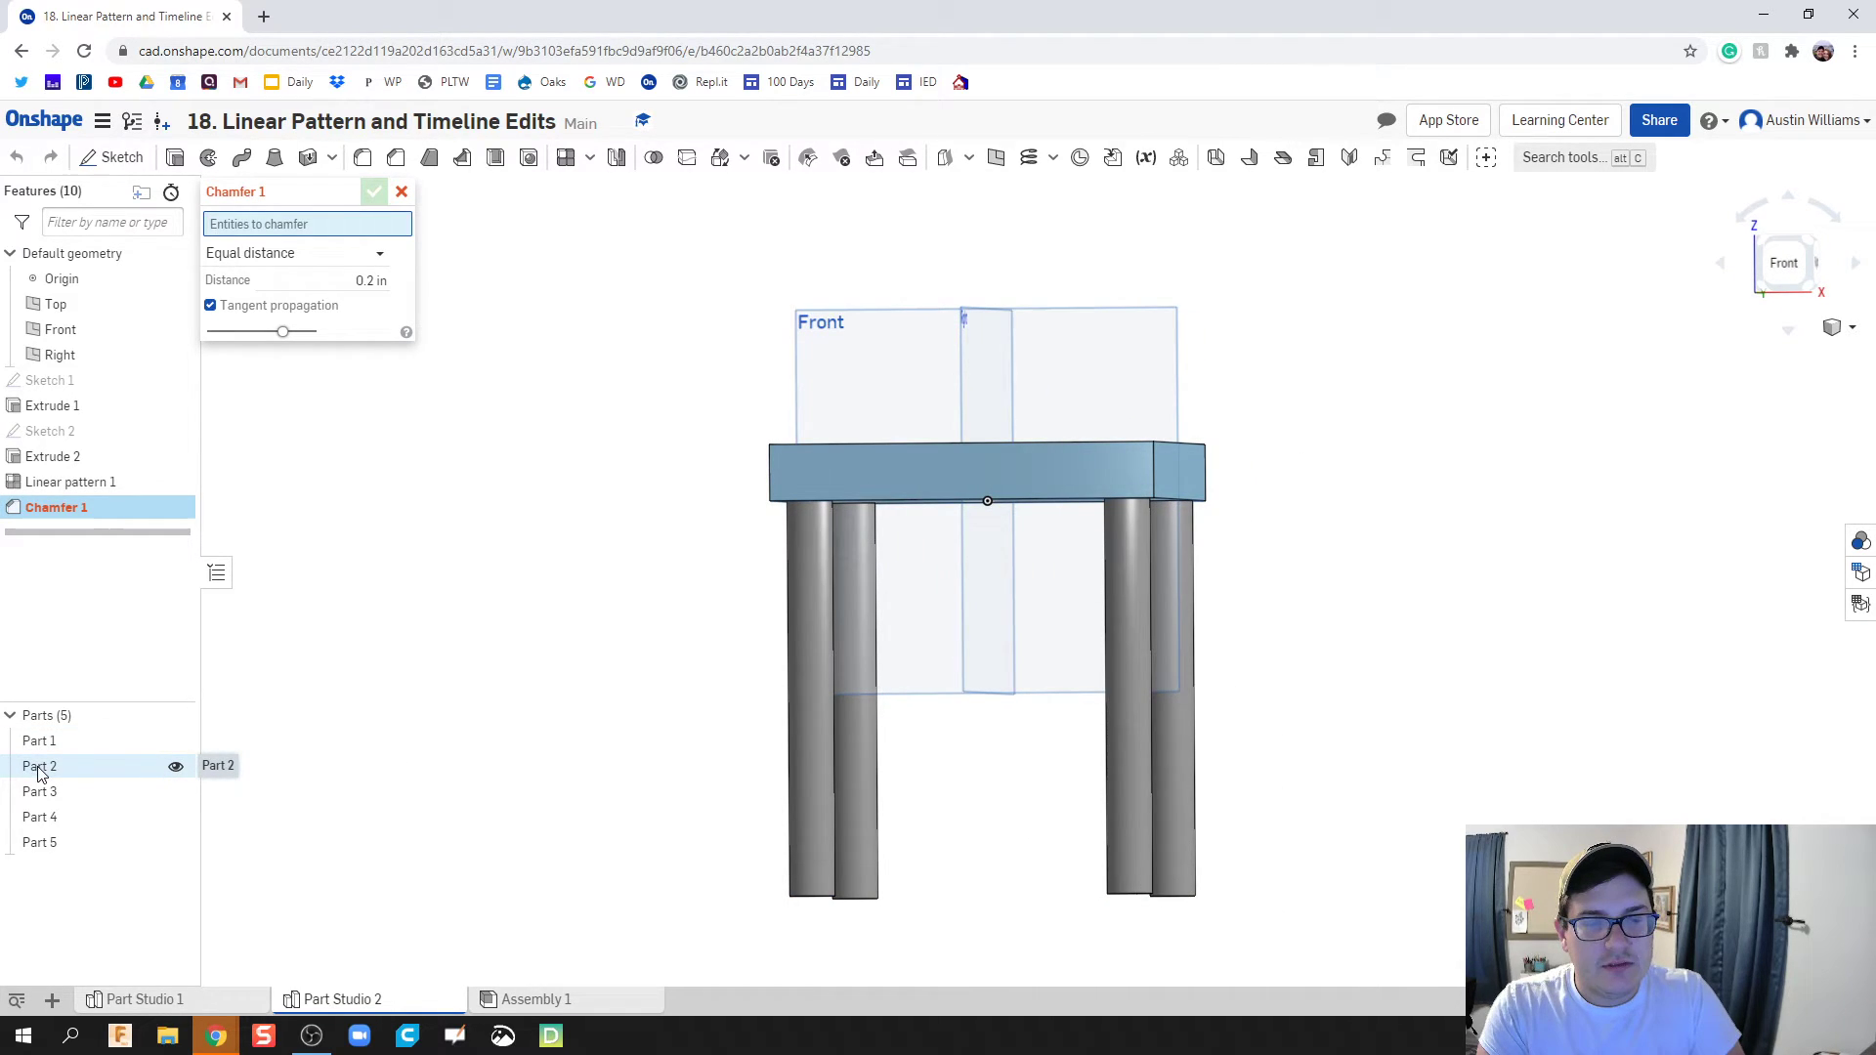
pyautogui.click(402, 192)
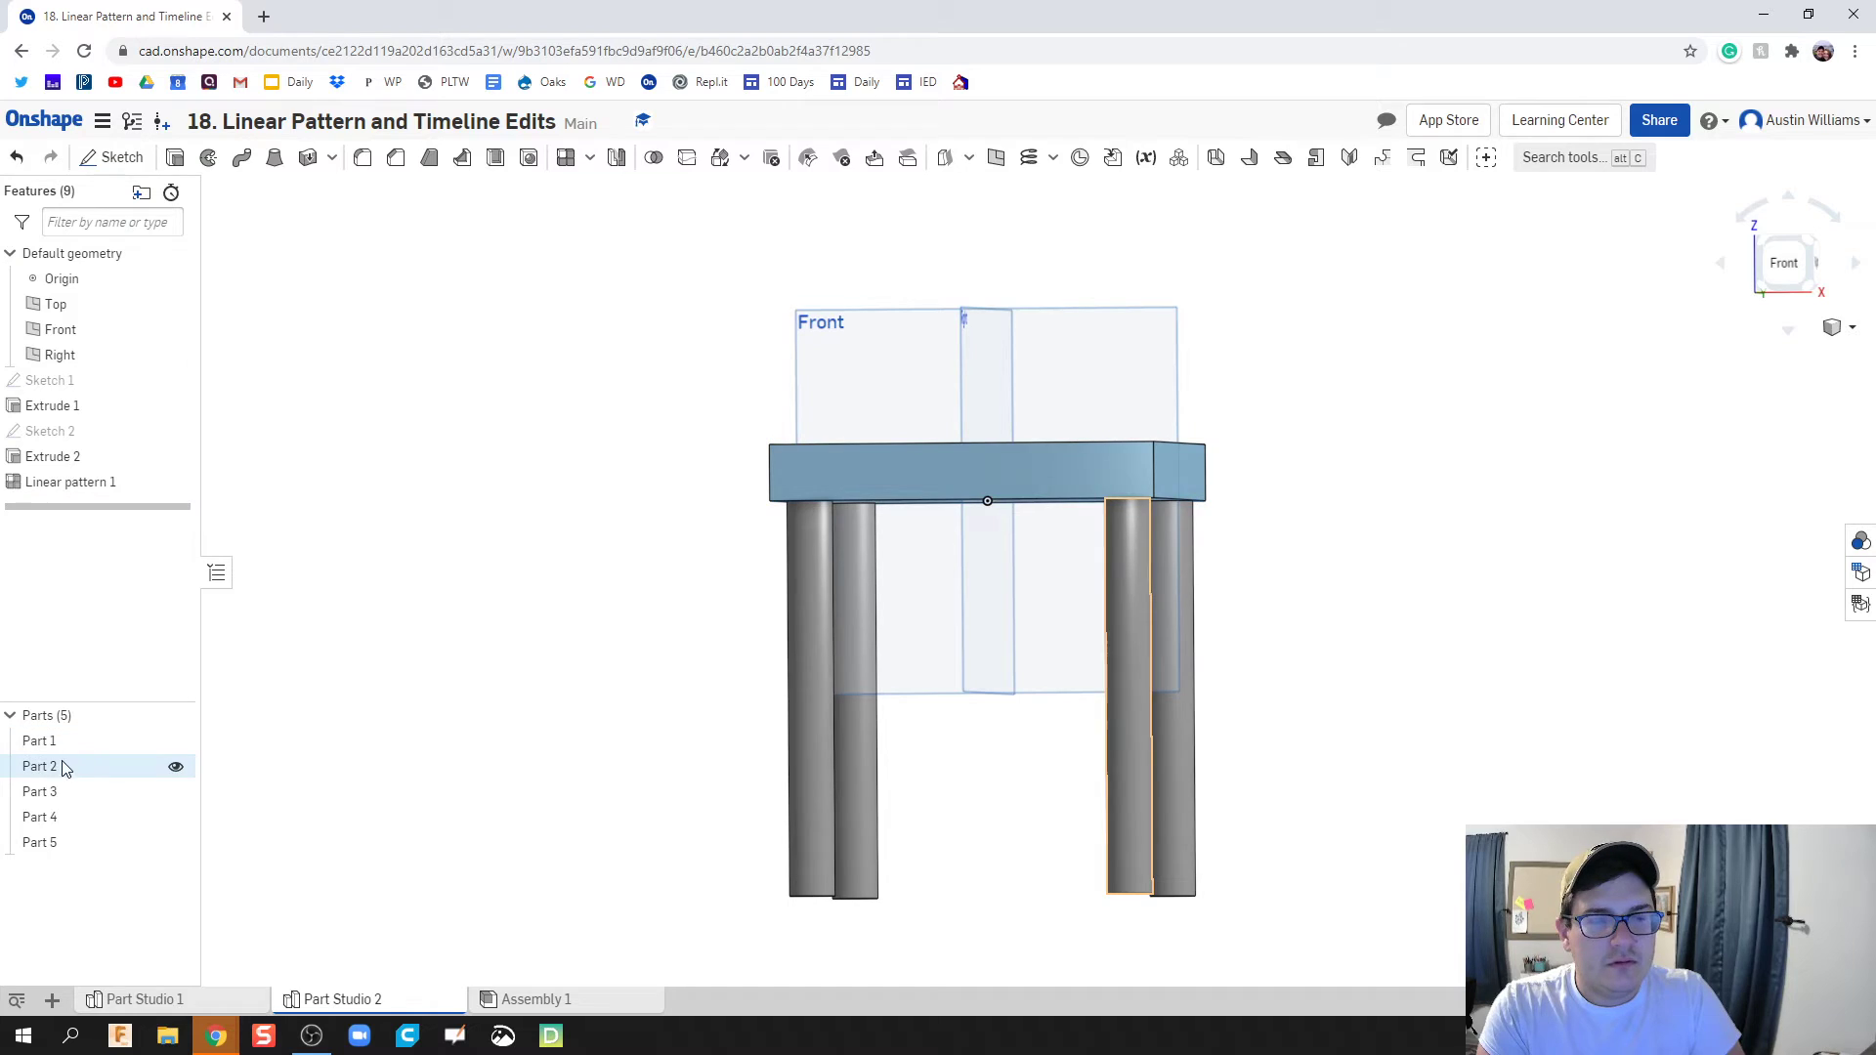
pyautogui.click(82, 775)
pyautogui.hotkey('shift', '7')
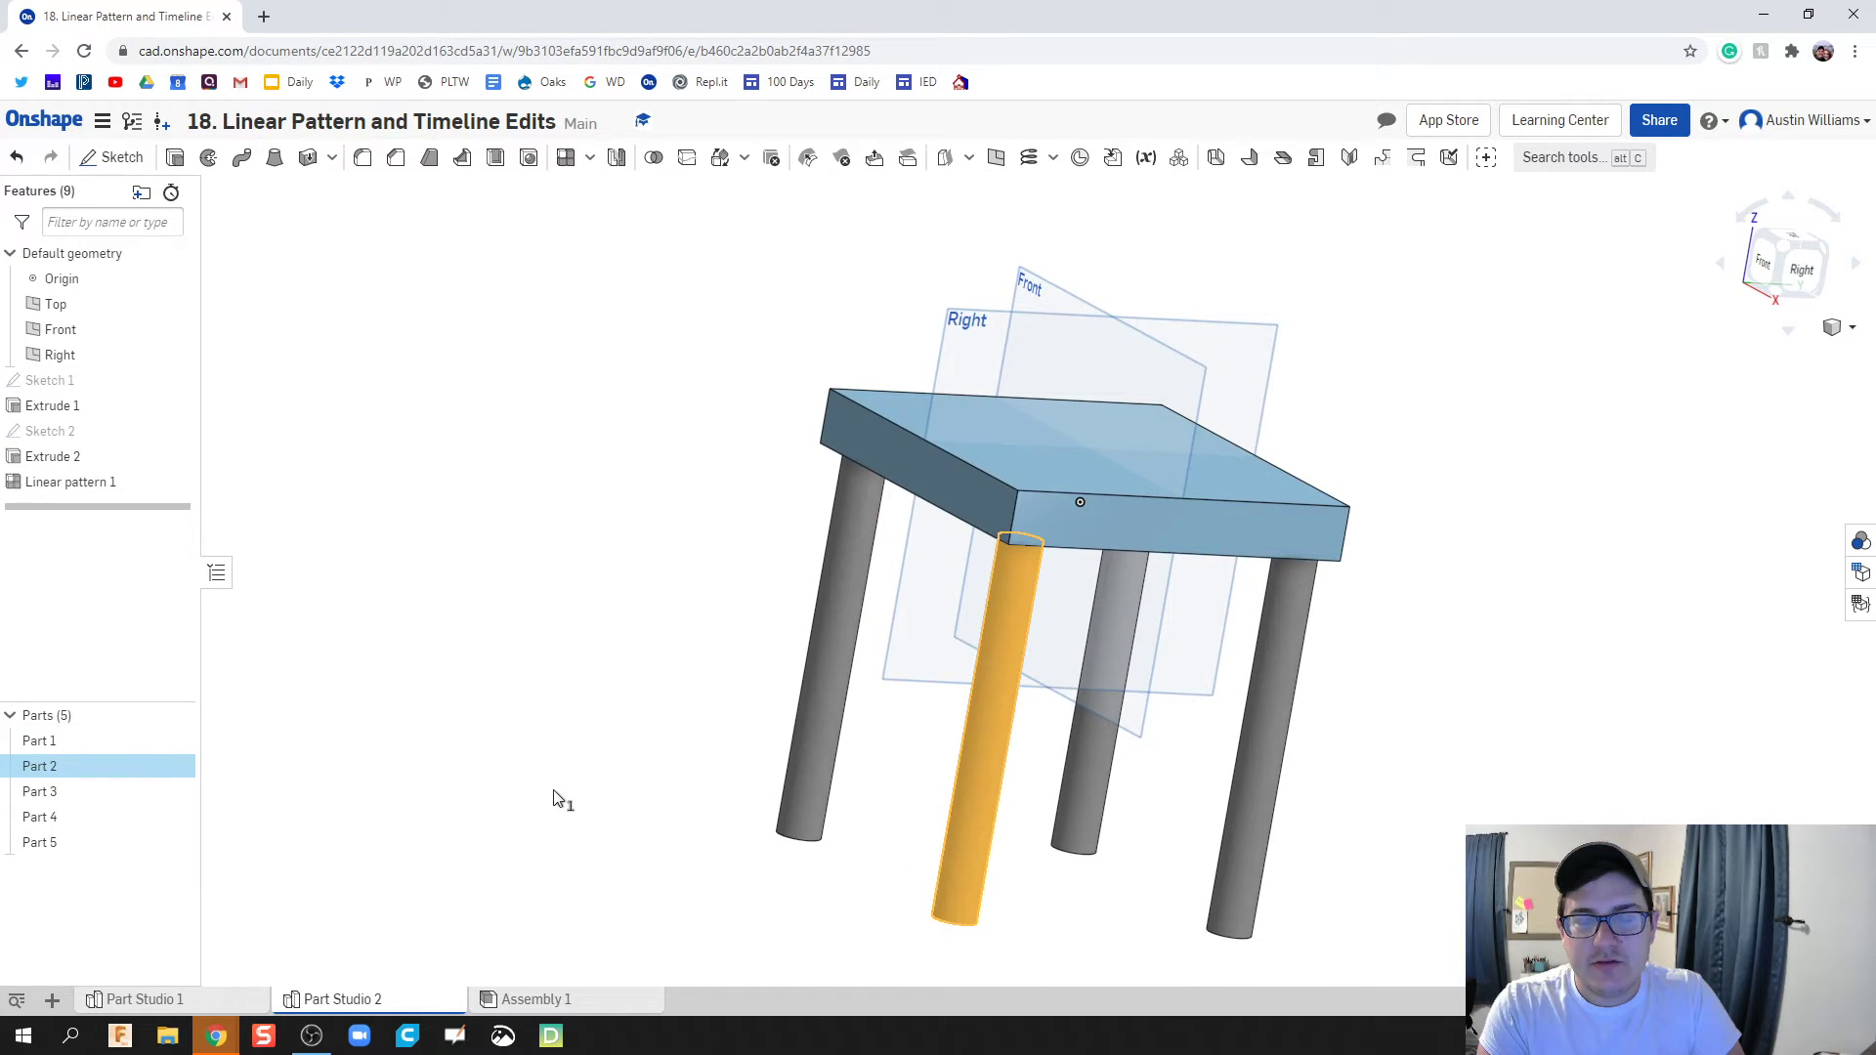
pyautogui.click(375, 516)
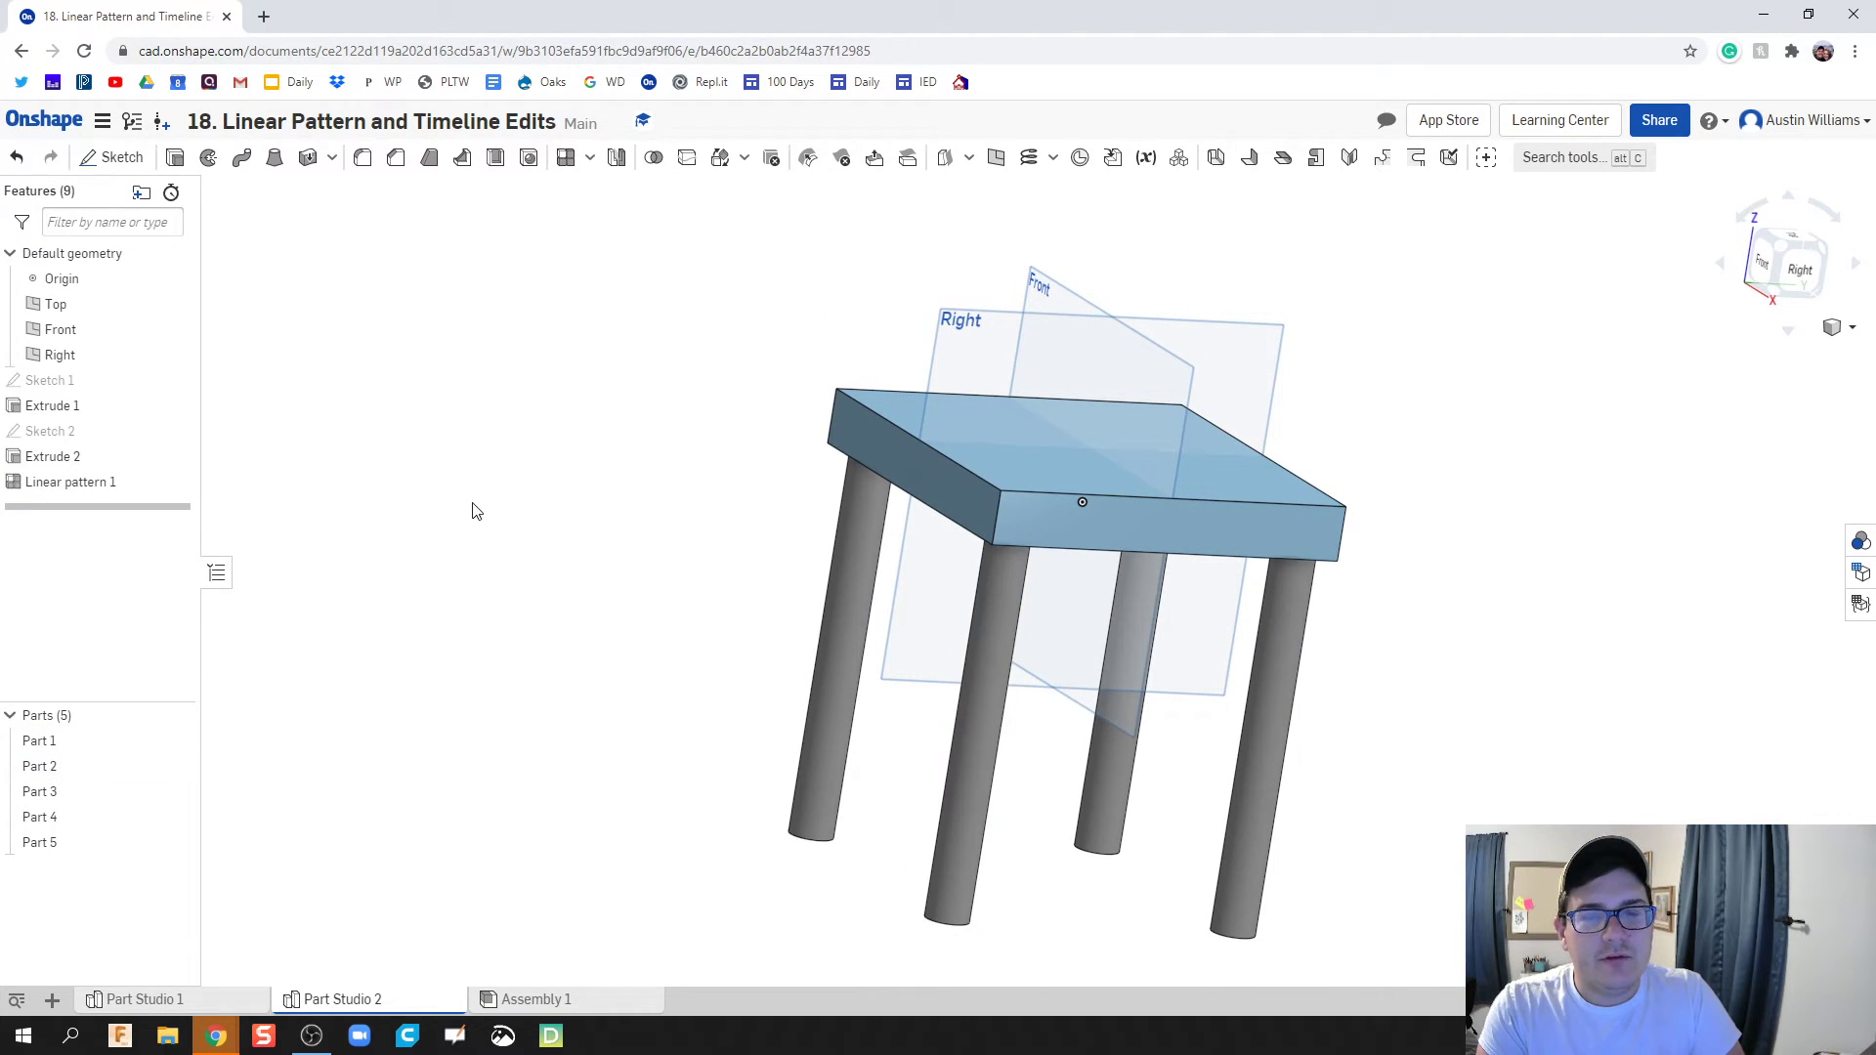
# Step: Chamfer the bottom edge of one leg by 0.2 in, equal distance
pyautogui.click(395, 157)
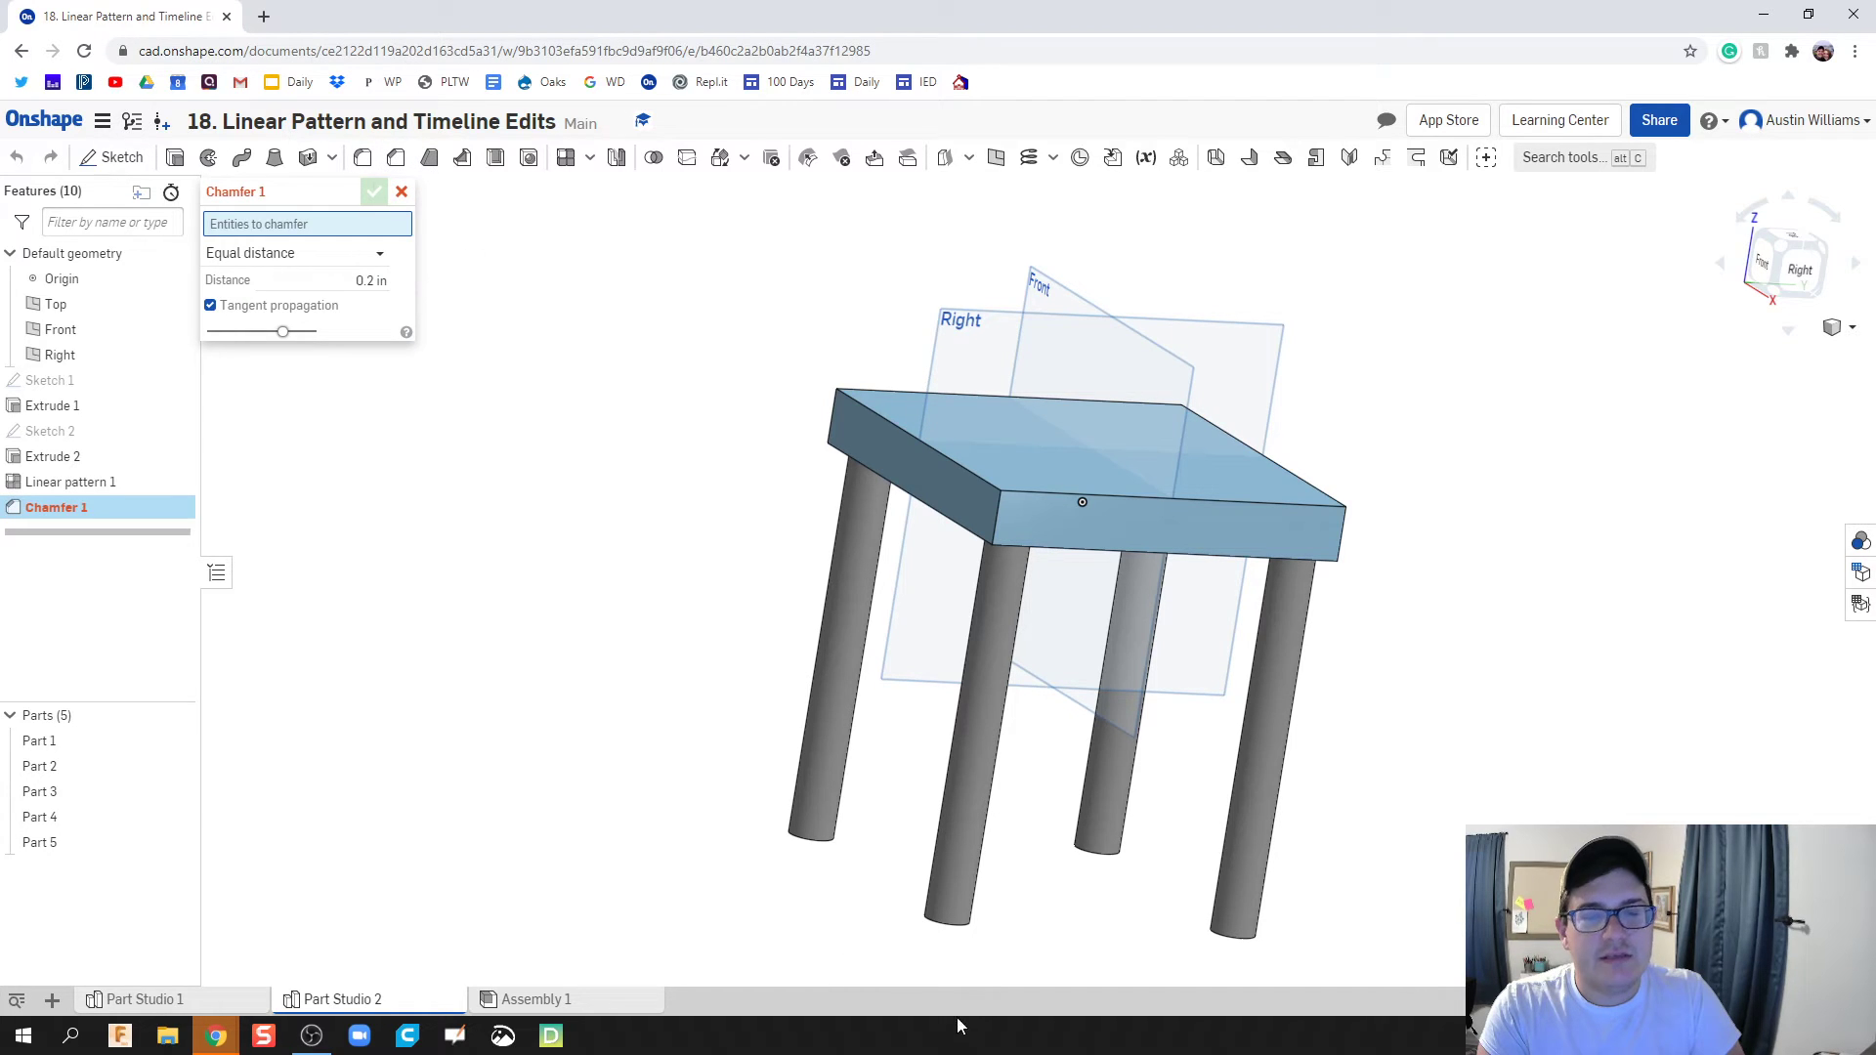
pyautogui.click(953, 918)
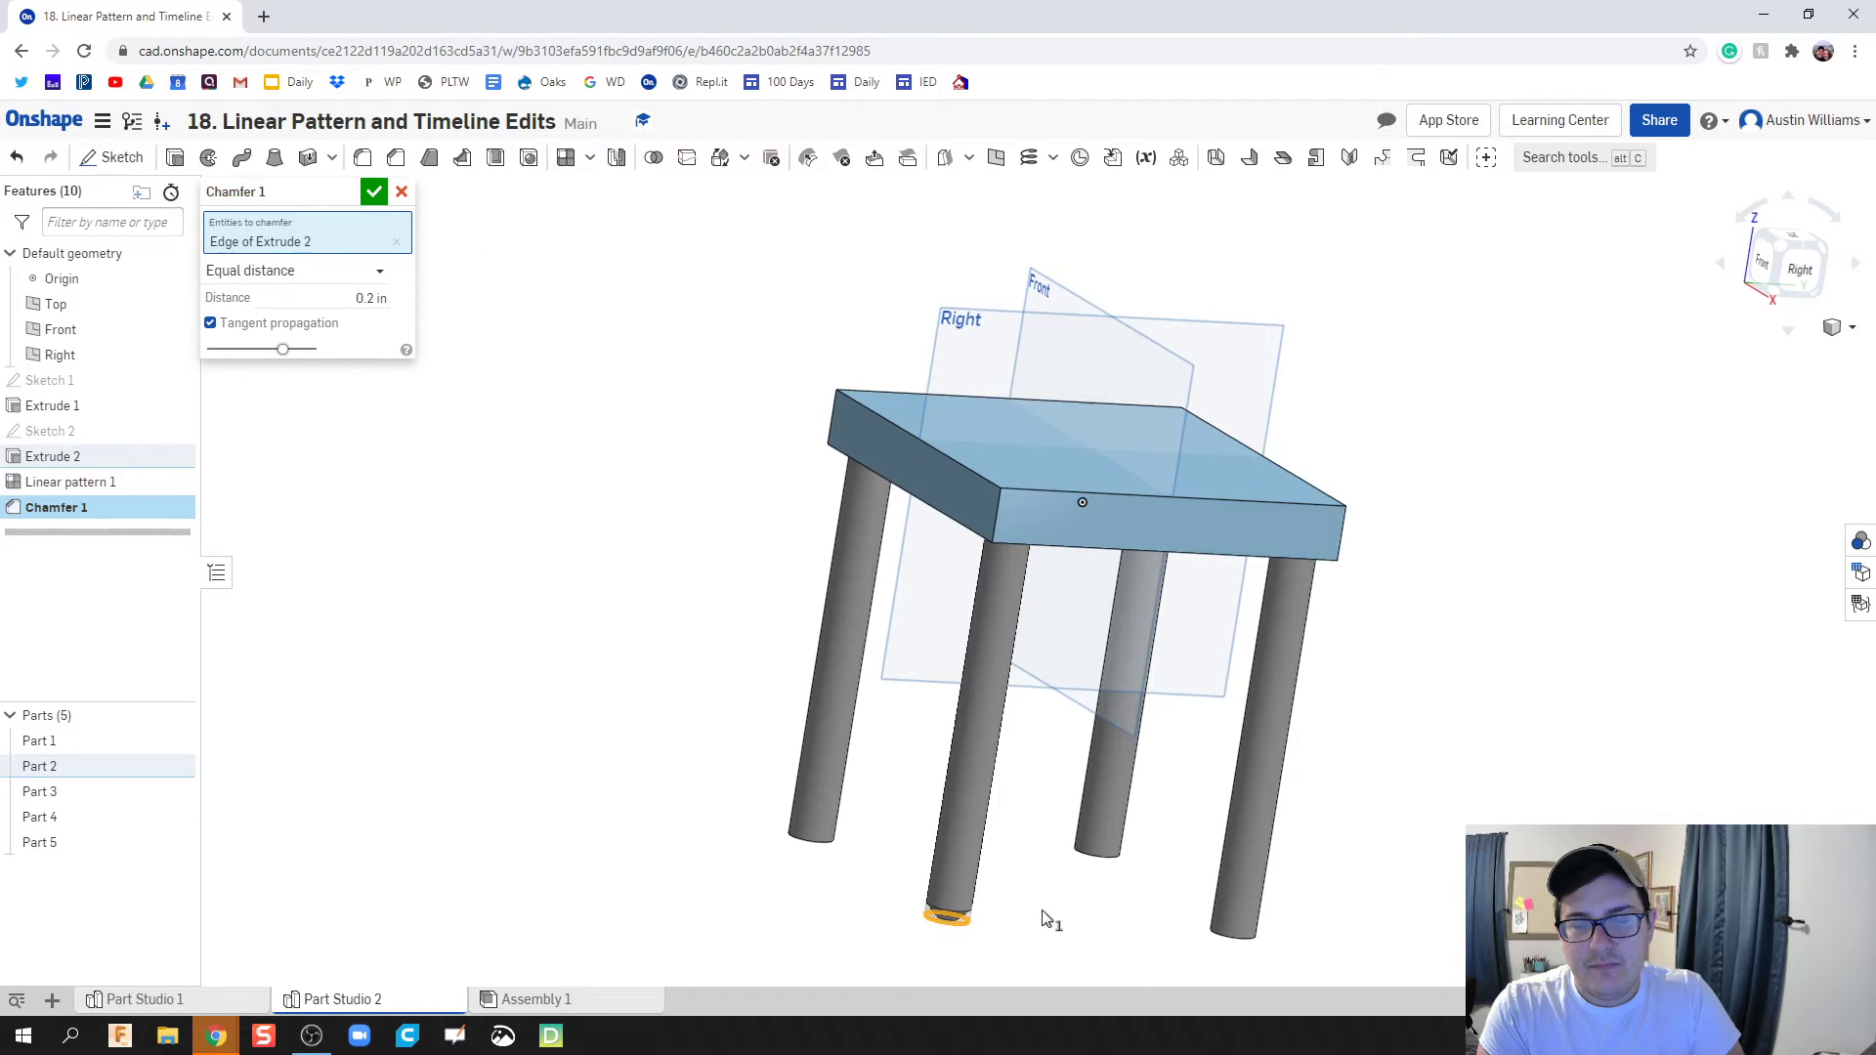
pyautogui.moveTo(1043, 917); pyautogui.dragTo(1047, 883, button='right')
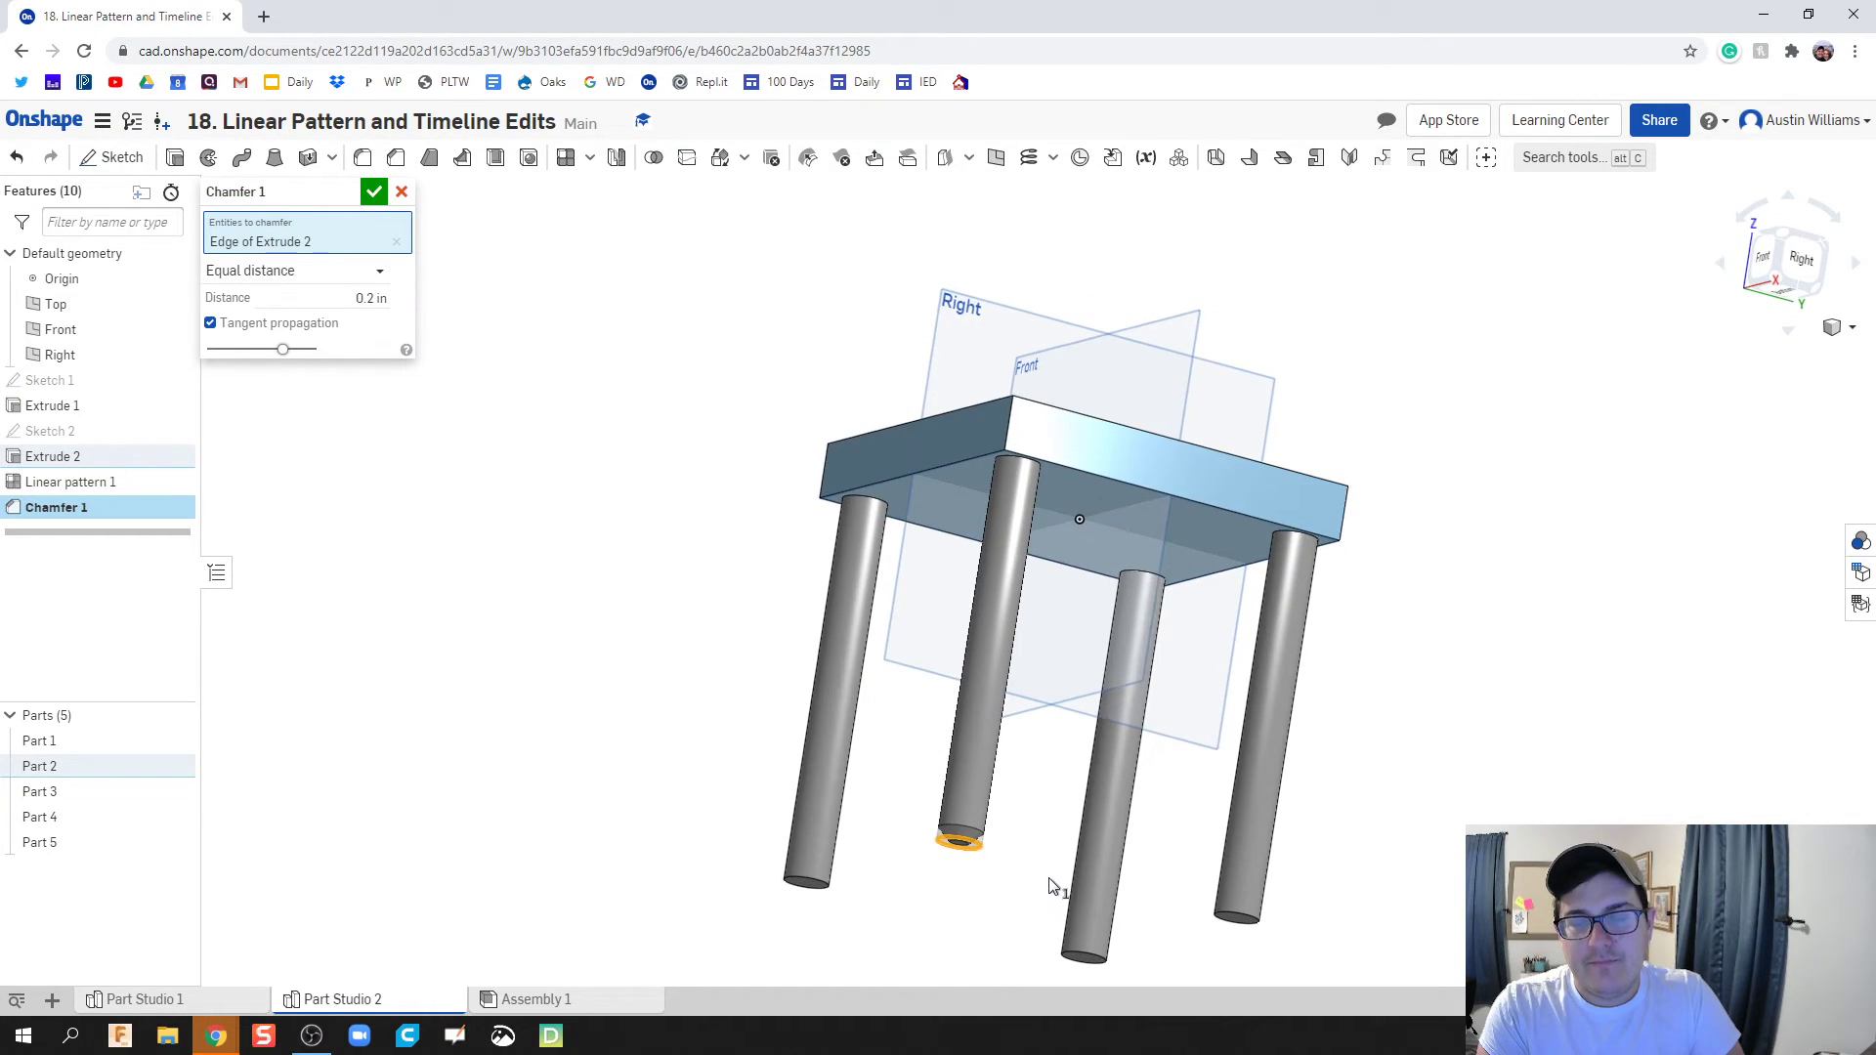
pyautogui.click(373, 192)
pyautogui.moveTo(650, 584); pyautogui.dragTo(757, 753, button='right')
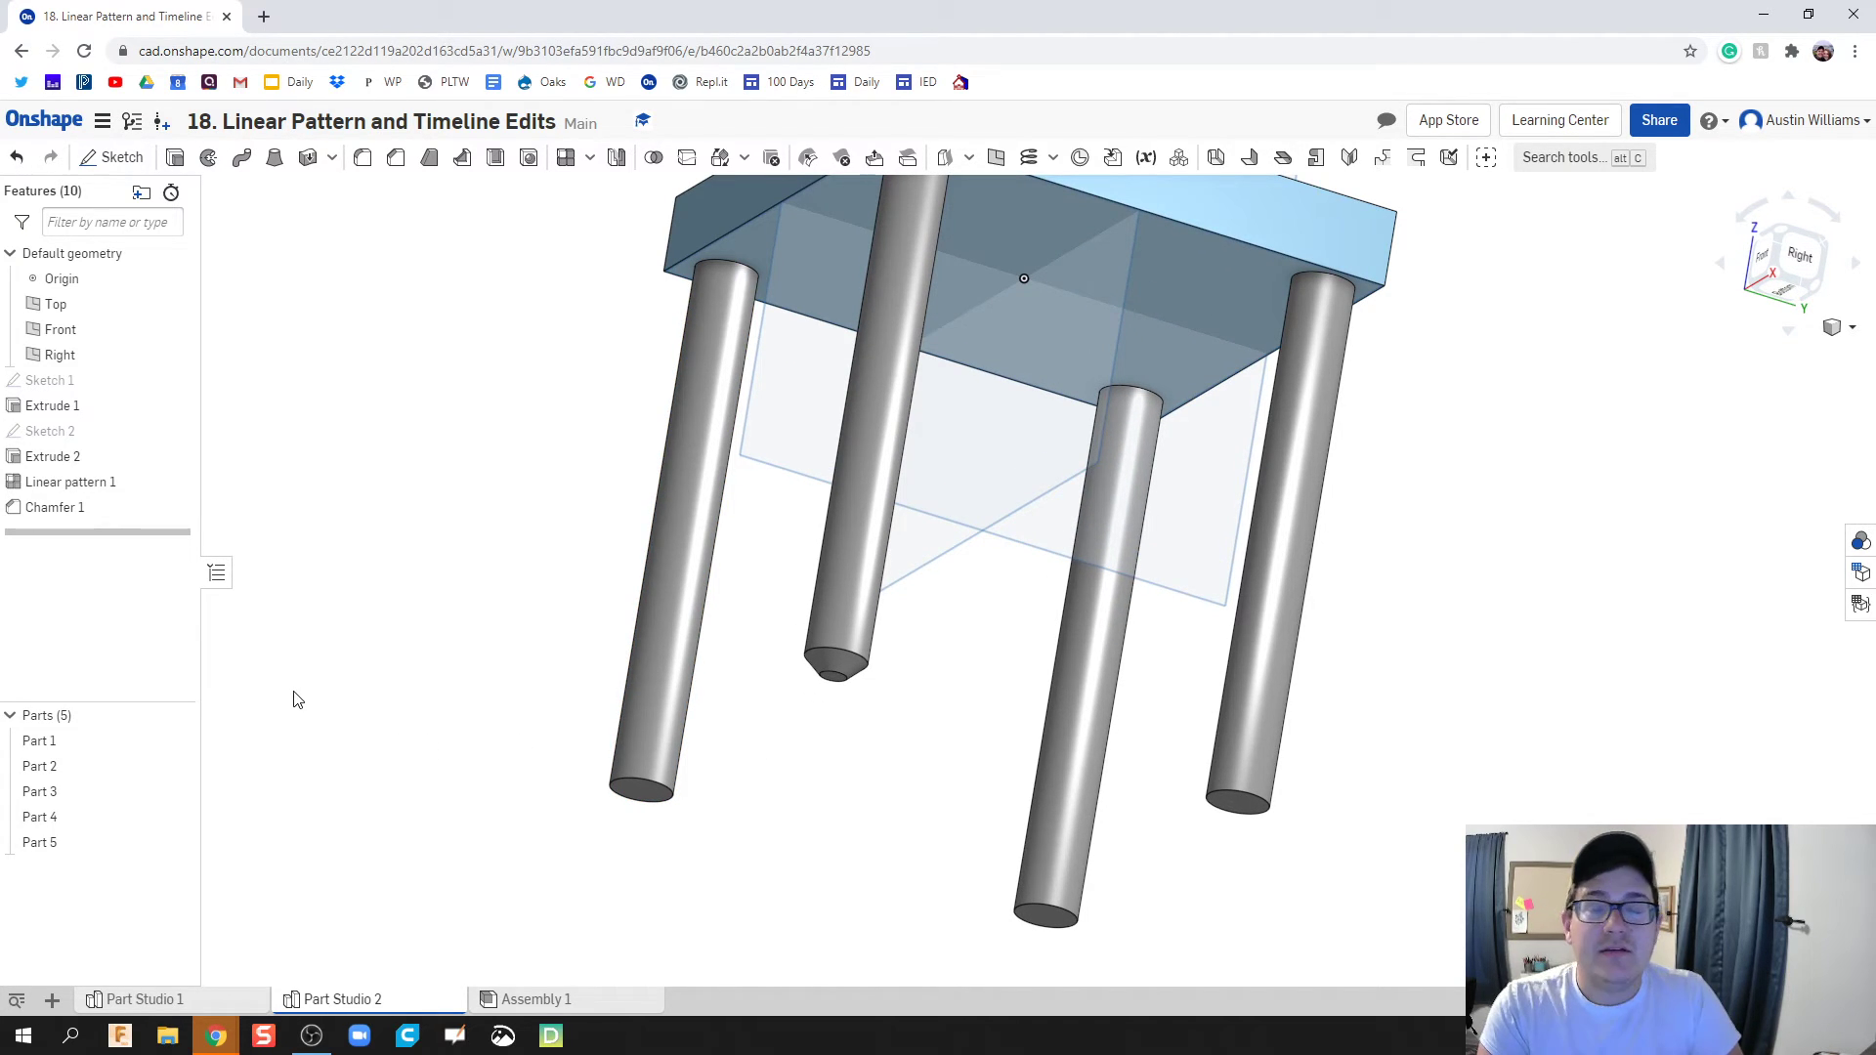
# Step: Move Chamfer 1 ahead of Linear pattern 1 so all four legs get chamfered feet
pyautogui.click(35, 510)
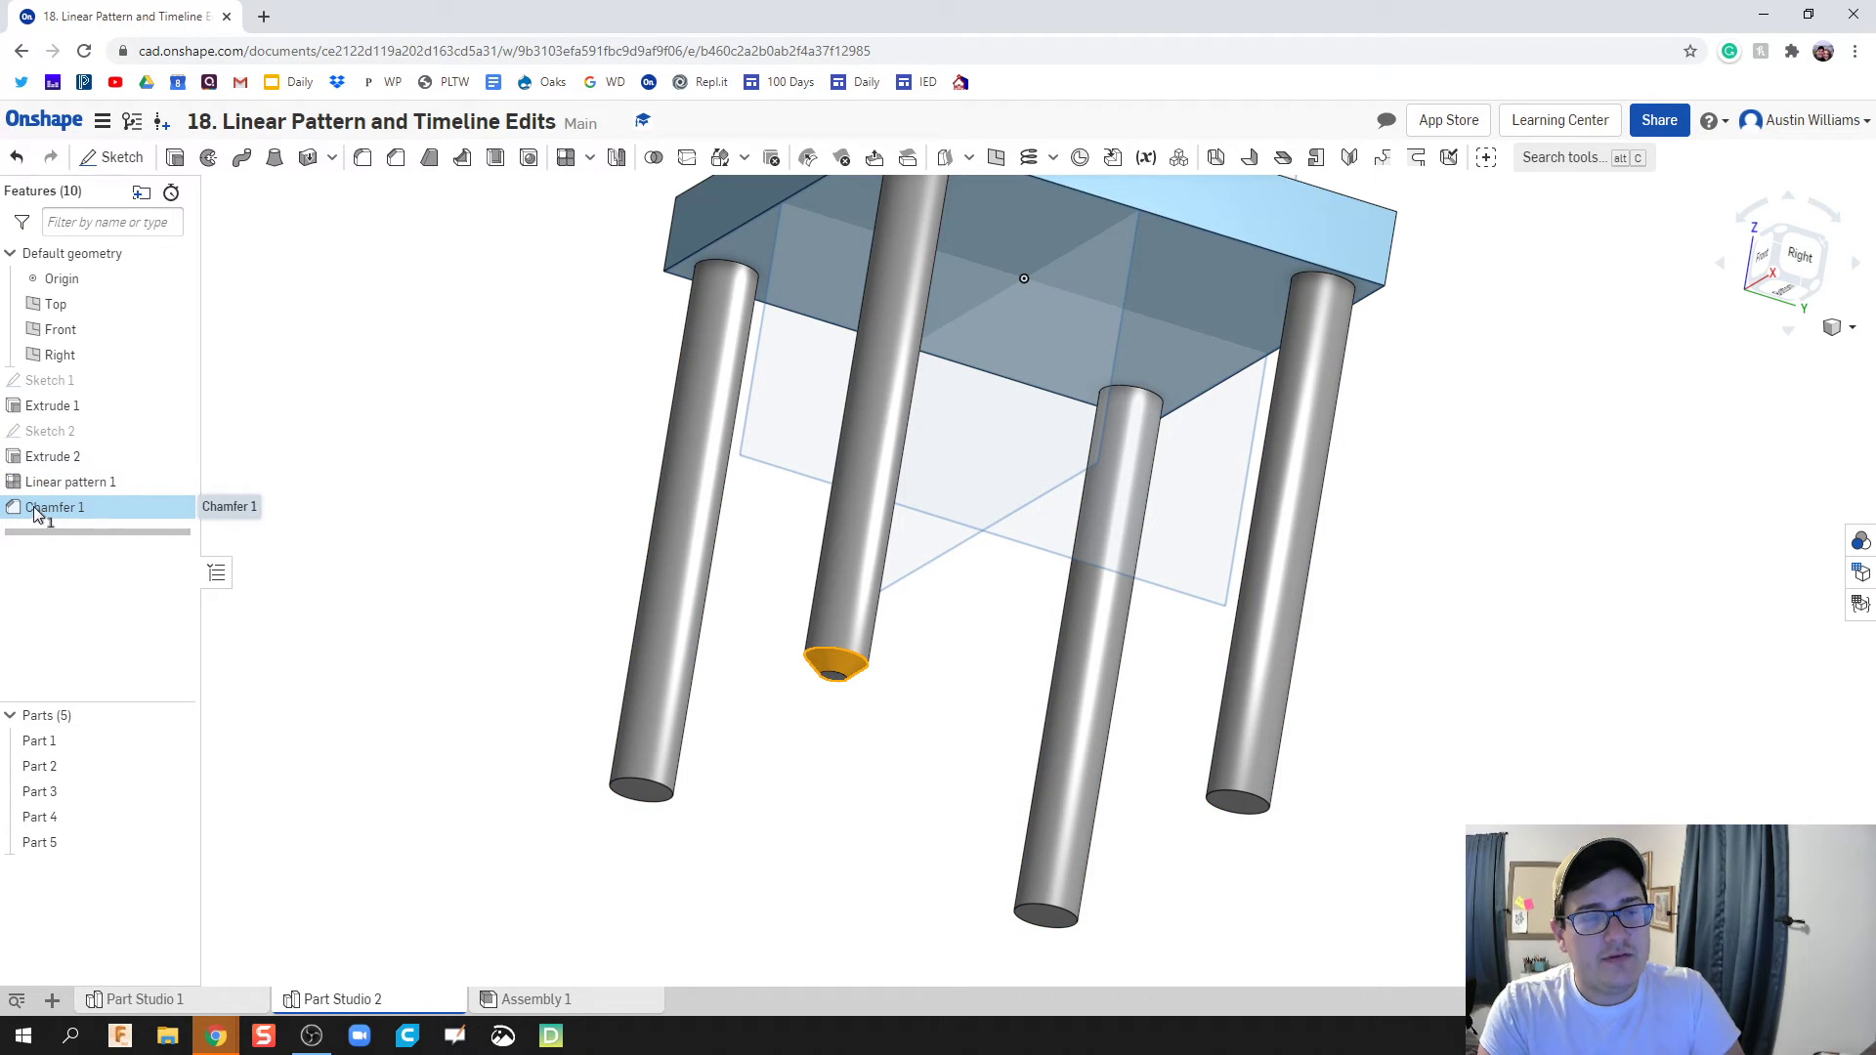
pyautogui.moveTo(36, 514); pyautogui.dragTo(57, 477)
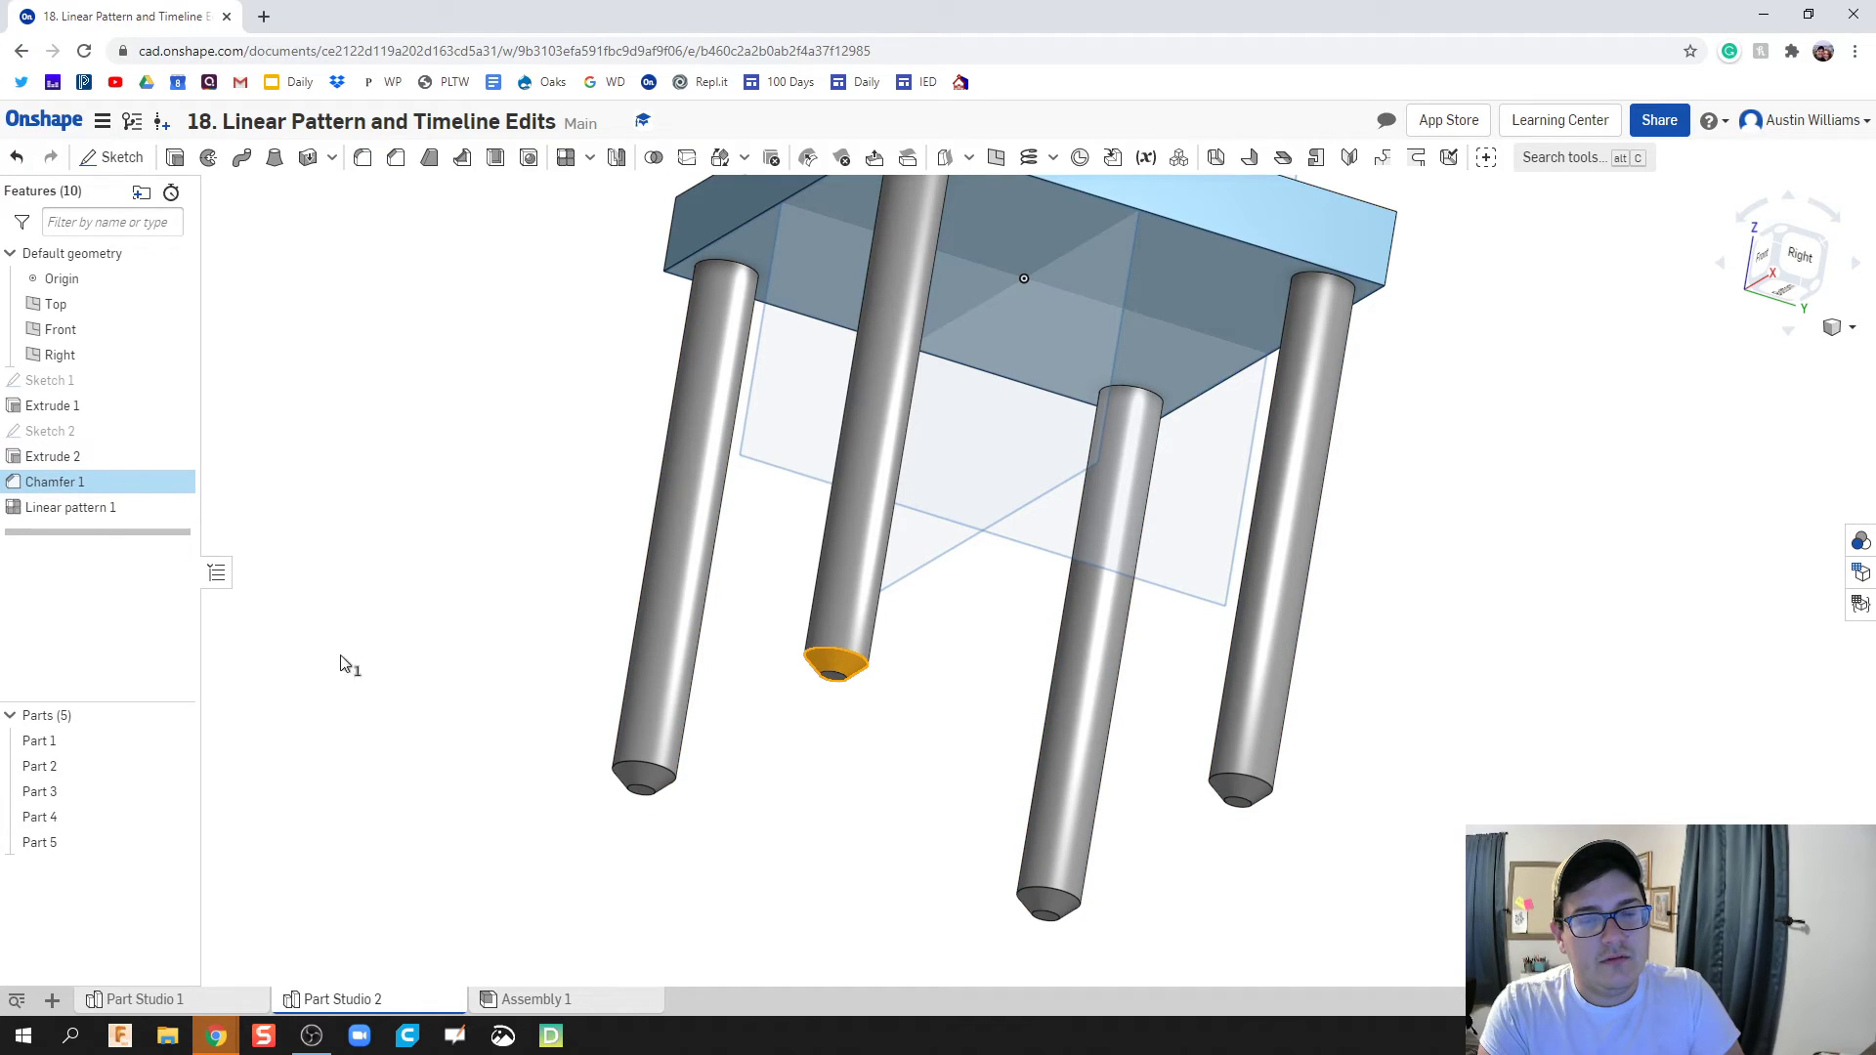
pyautogui.click(780, 829)
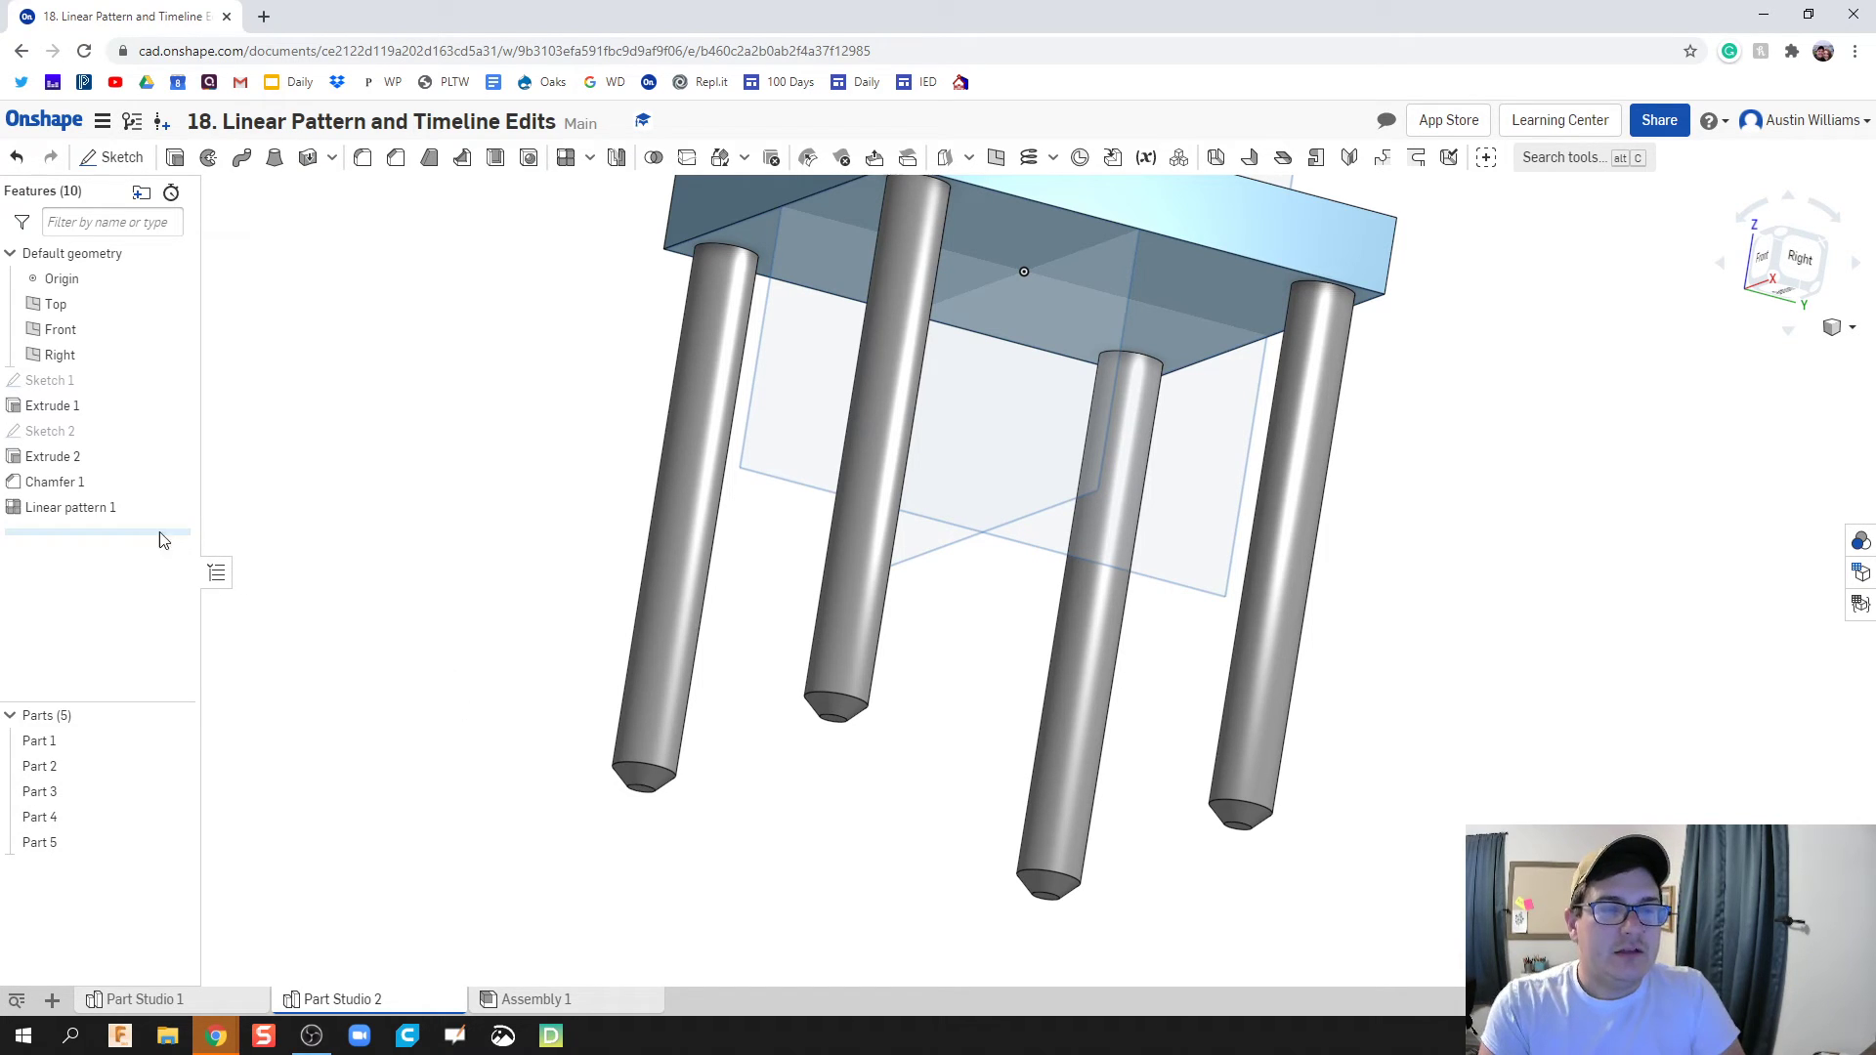
pyautogui.click(40, 465)
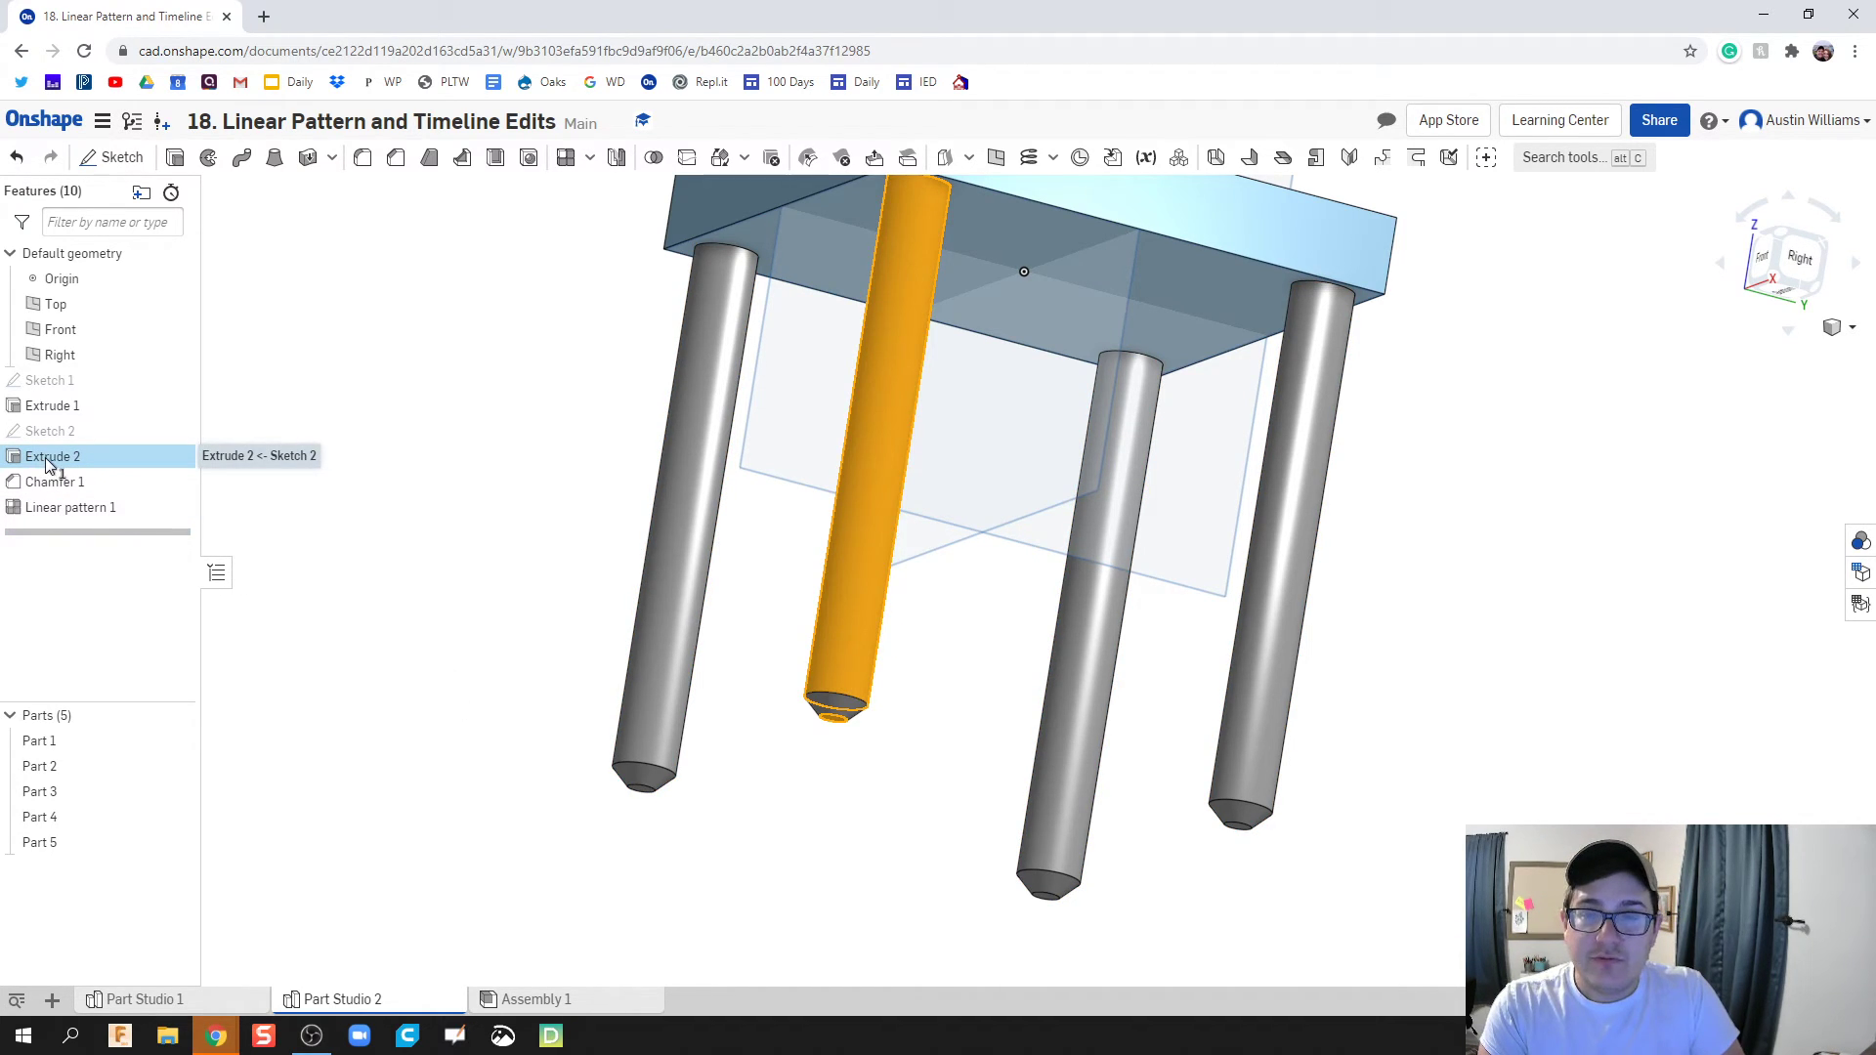
pyautogui.keyDown('shift'); pyautogui.click(35, 479); pyautogui.keyUp('shift')
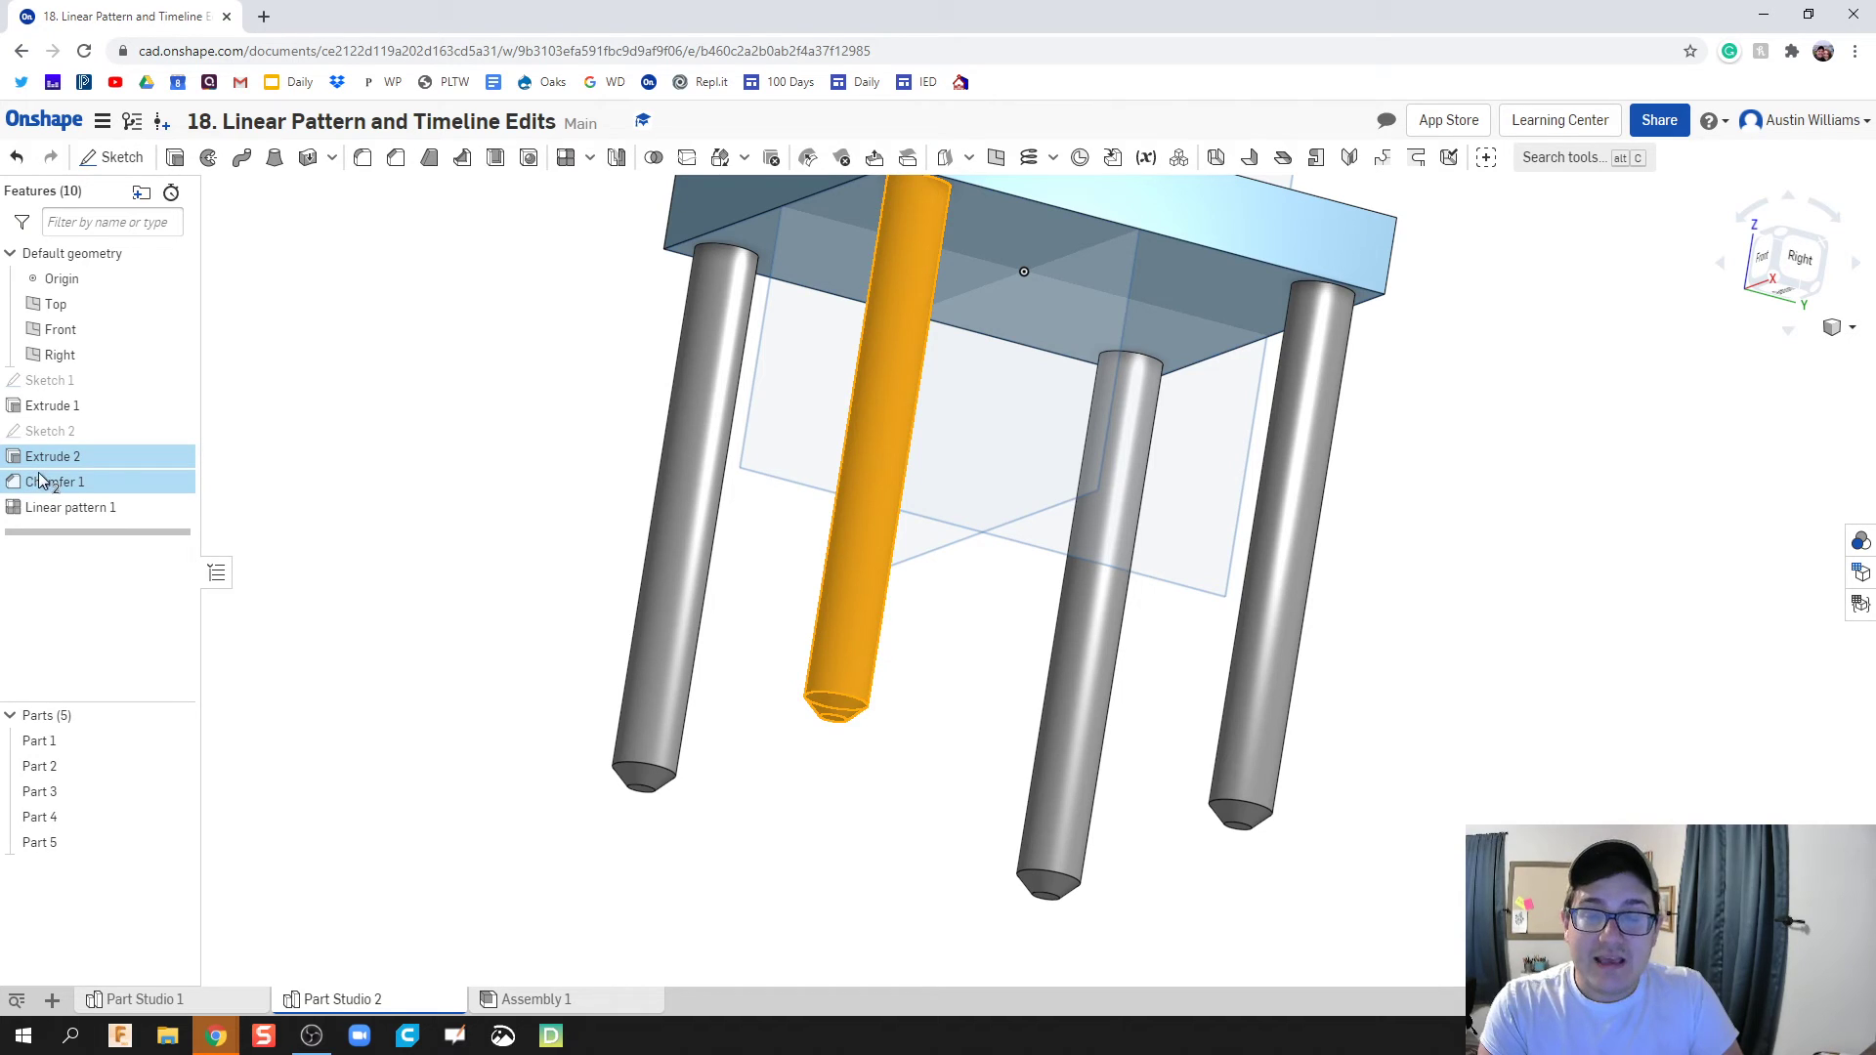
pyautogui.keyDown('shift'); pyautogui.click(45, 506); pyautogui.keyUp('shift')
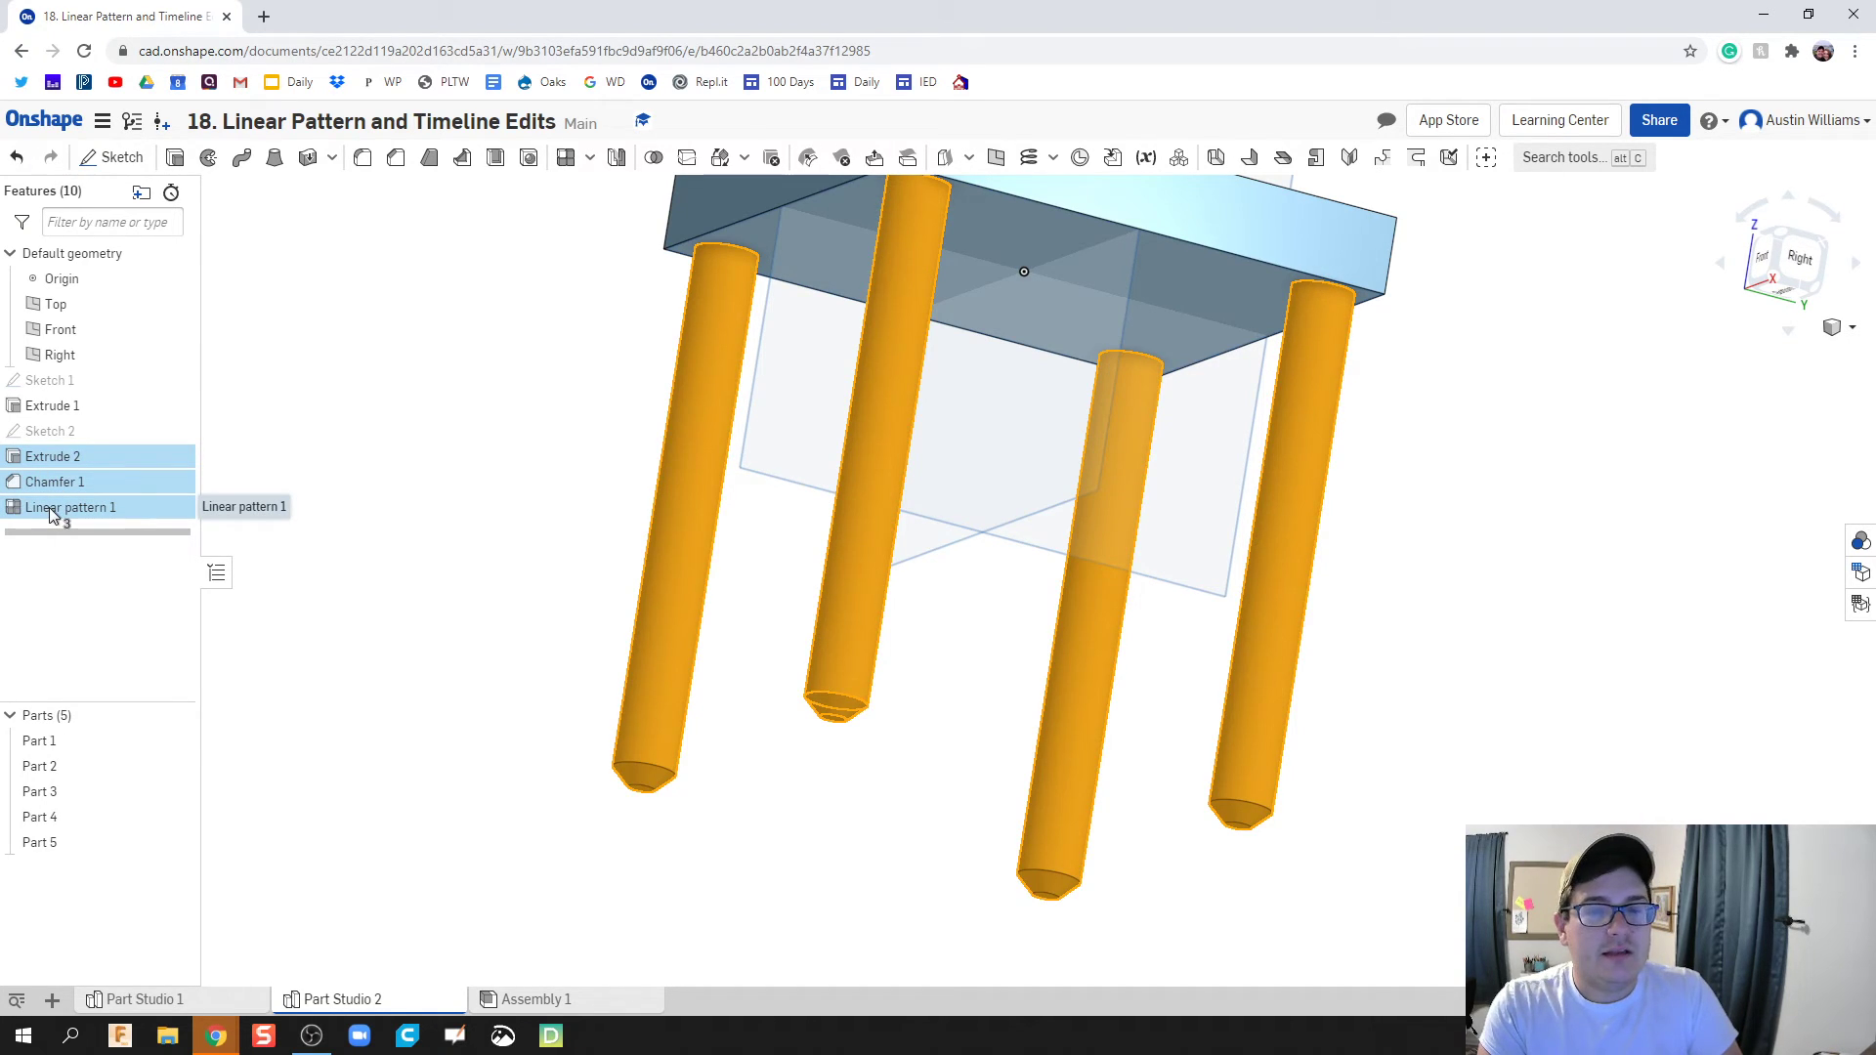
pyautogui.moveTo(57, 482); pyautogui.dragTo(84, 522)
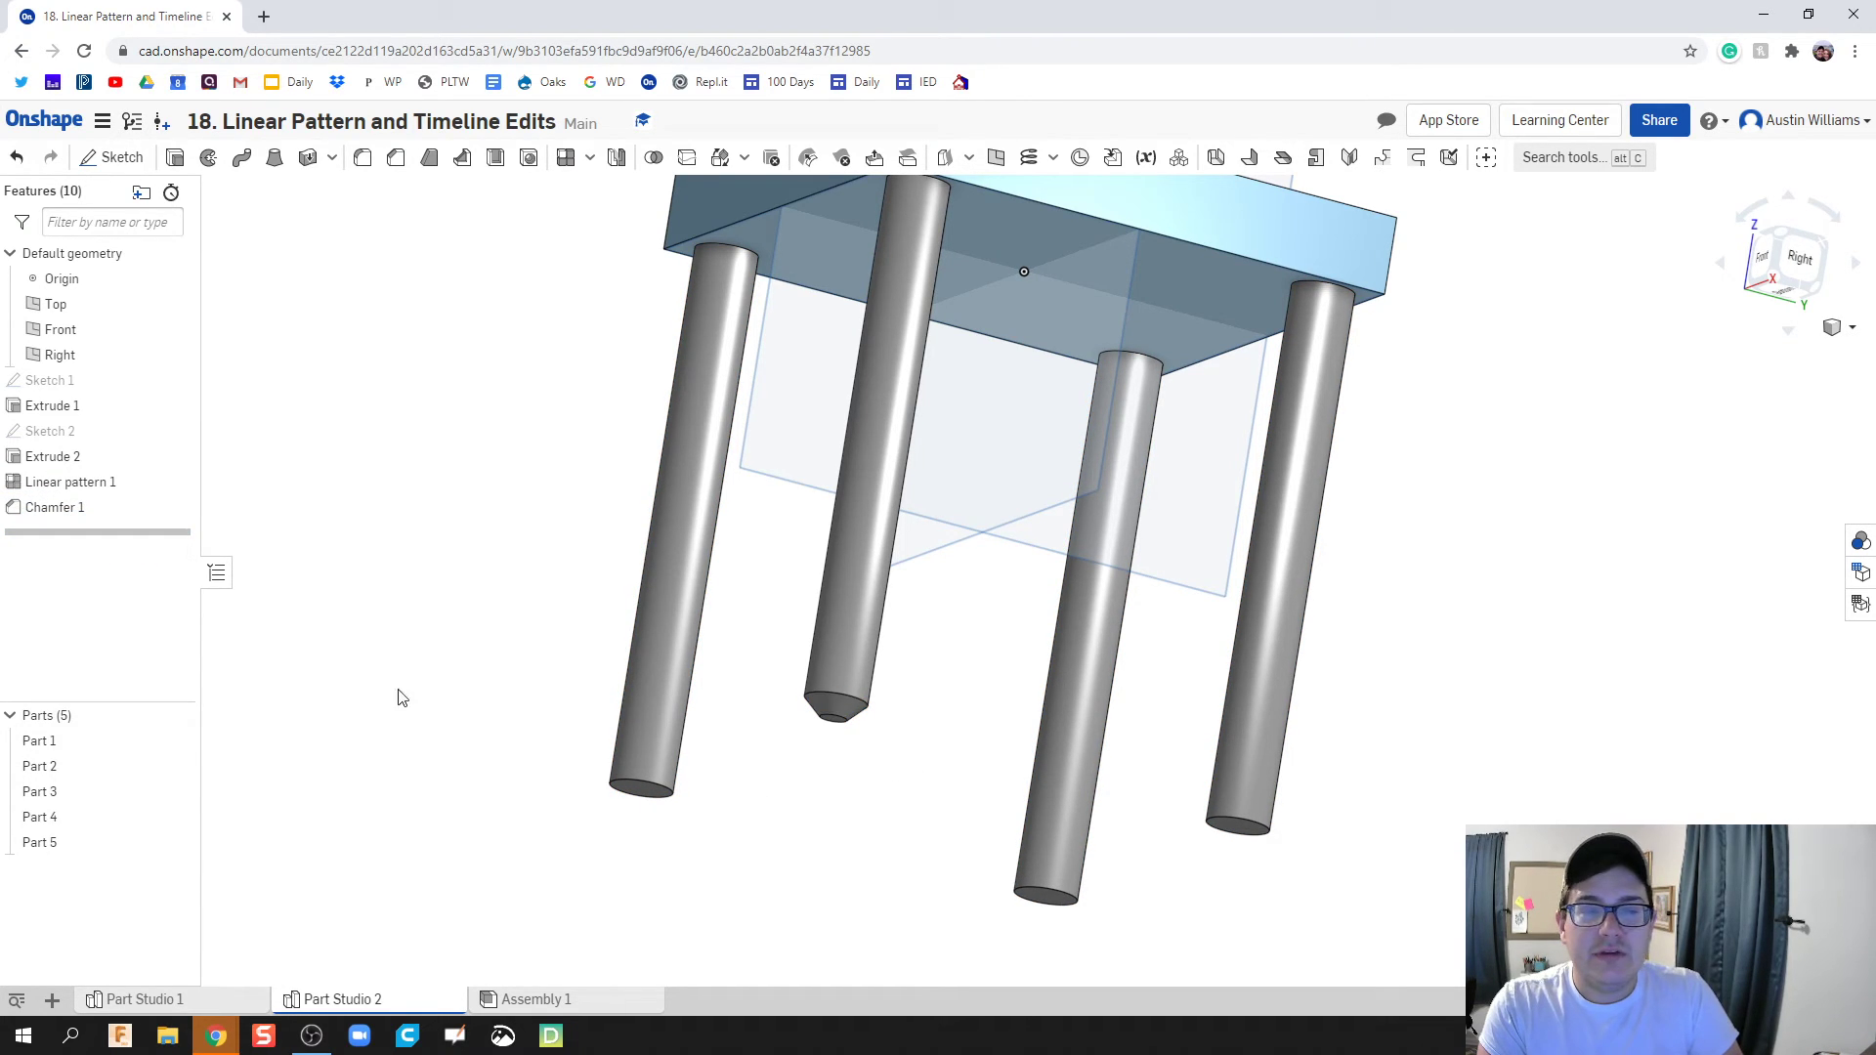
pyautogui.moveTo(58, 507); pyautogui.dragTo(68, 477)
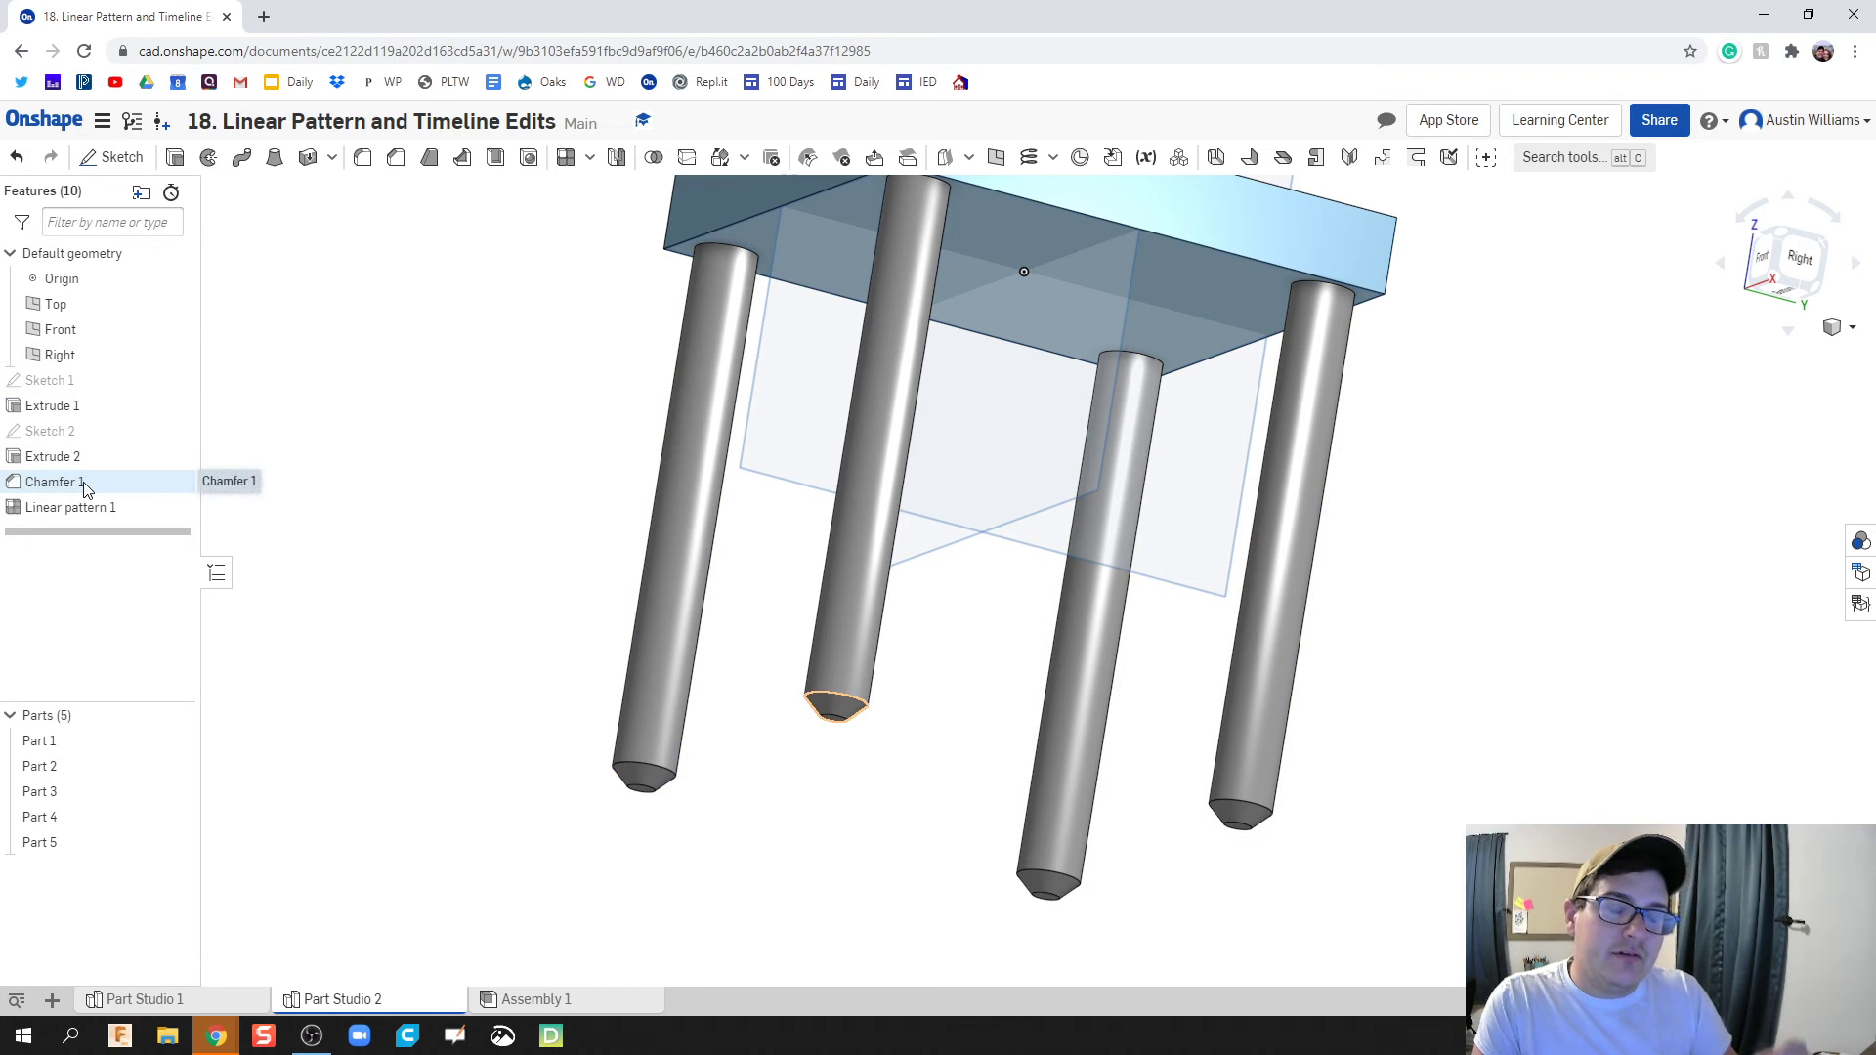
pyautogui.moveTo(502, 636); pyautogui.dragTo(438, 582, button='right')
# Step: Start a fillet on the tabletop's top face and underside face
pyautogui.scroll(-2, 438, 582)
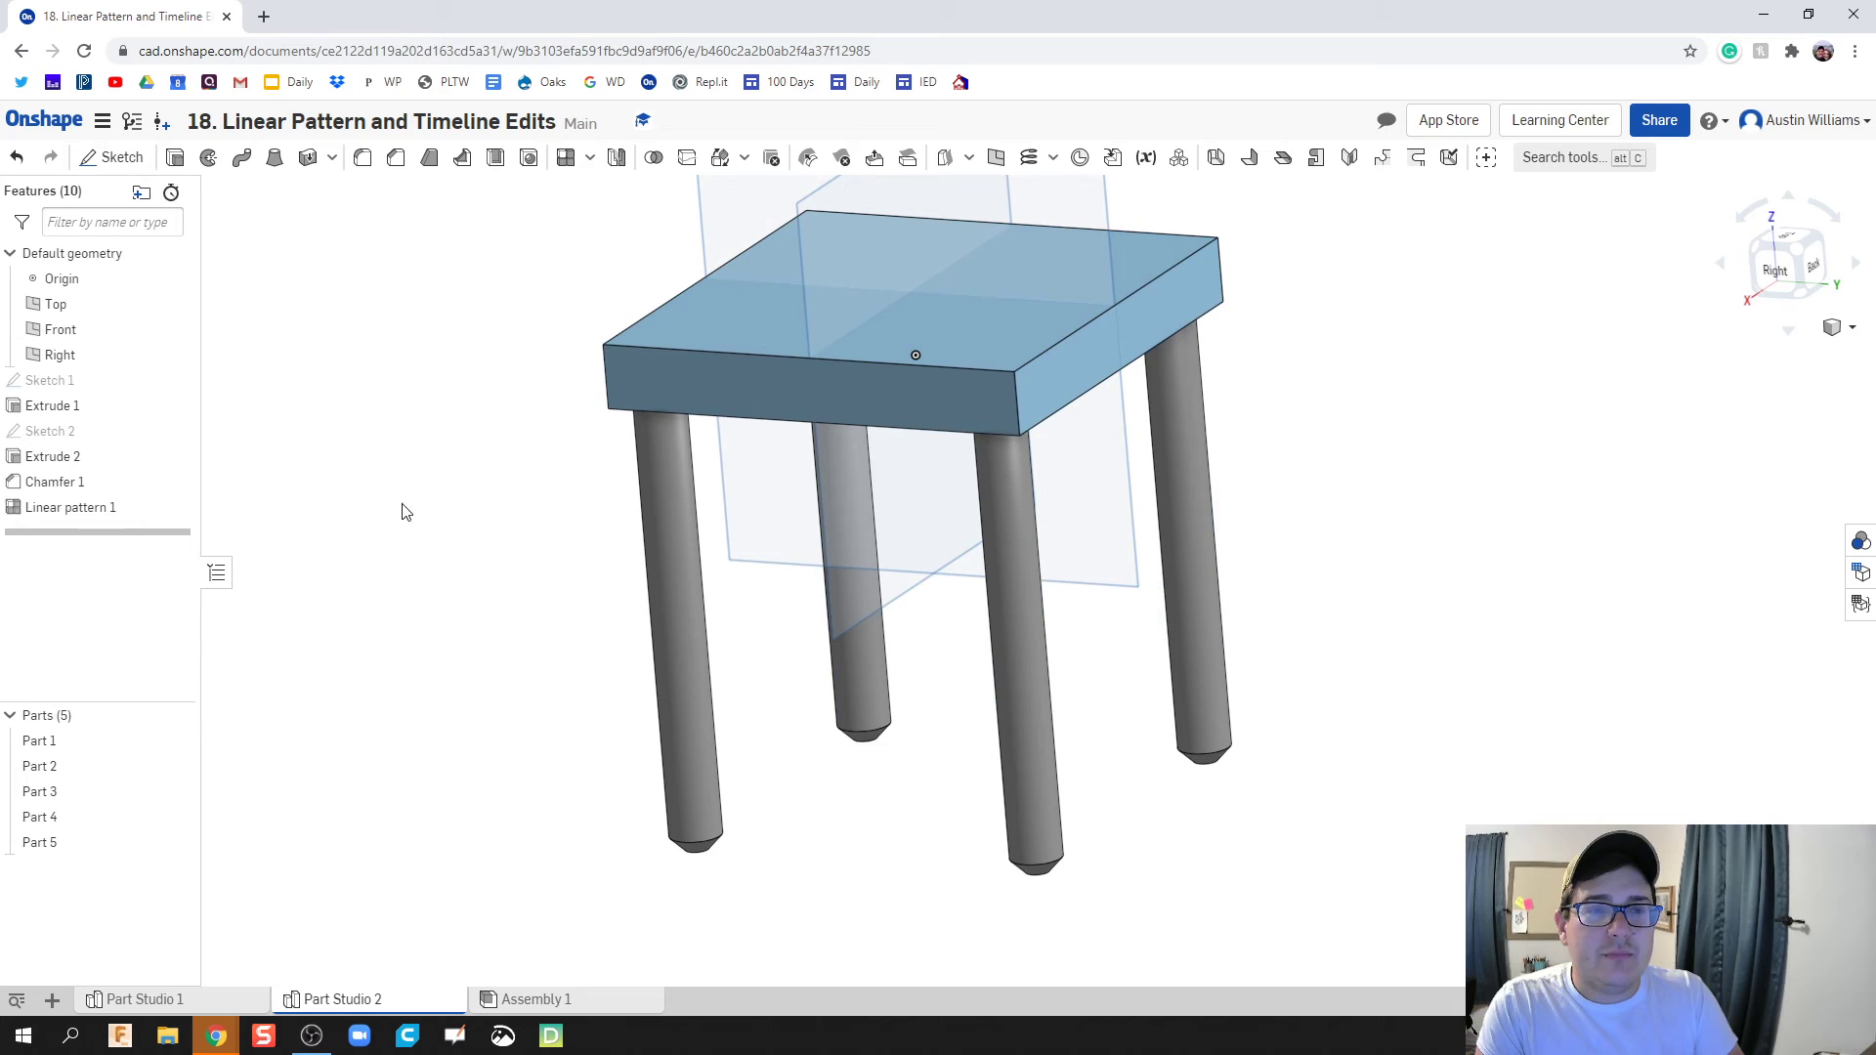
pyautogui.click(362, 157)
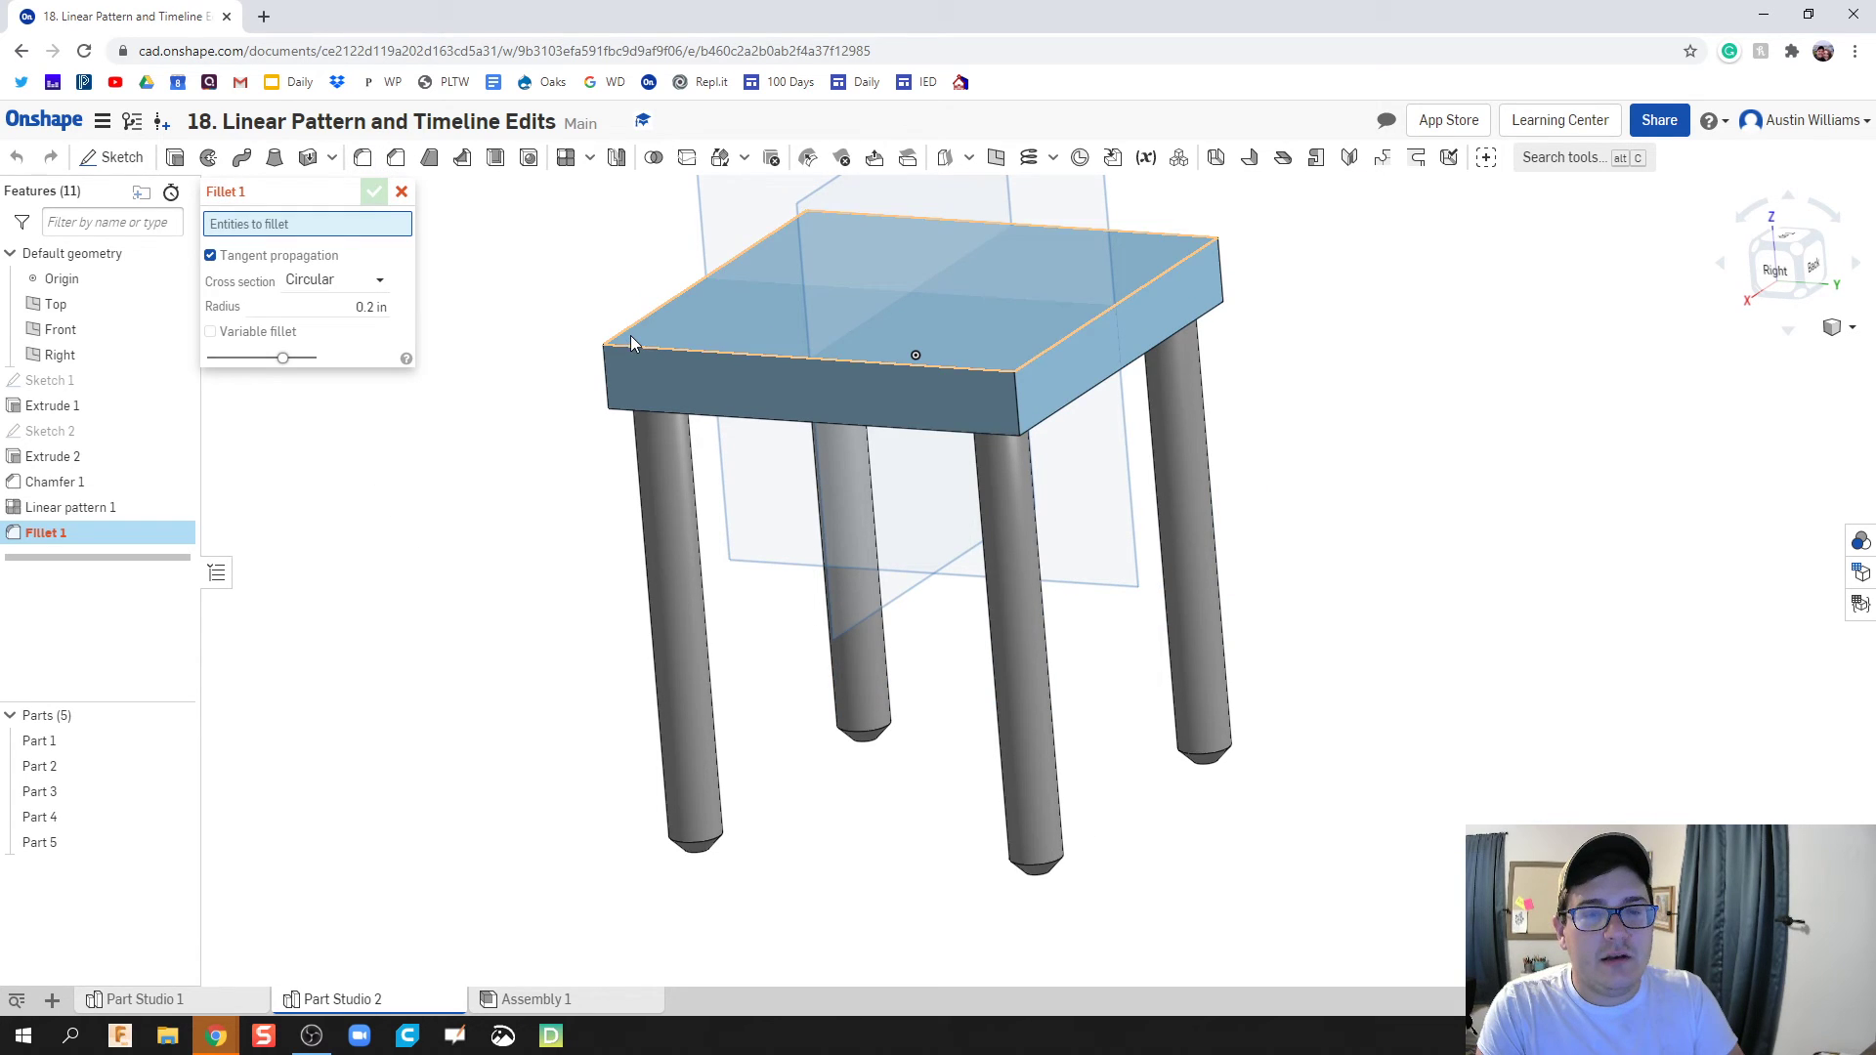
pyautogui.click(766, 313)
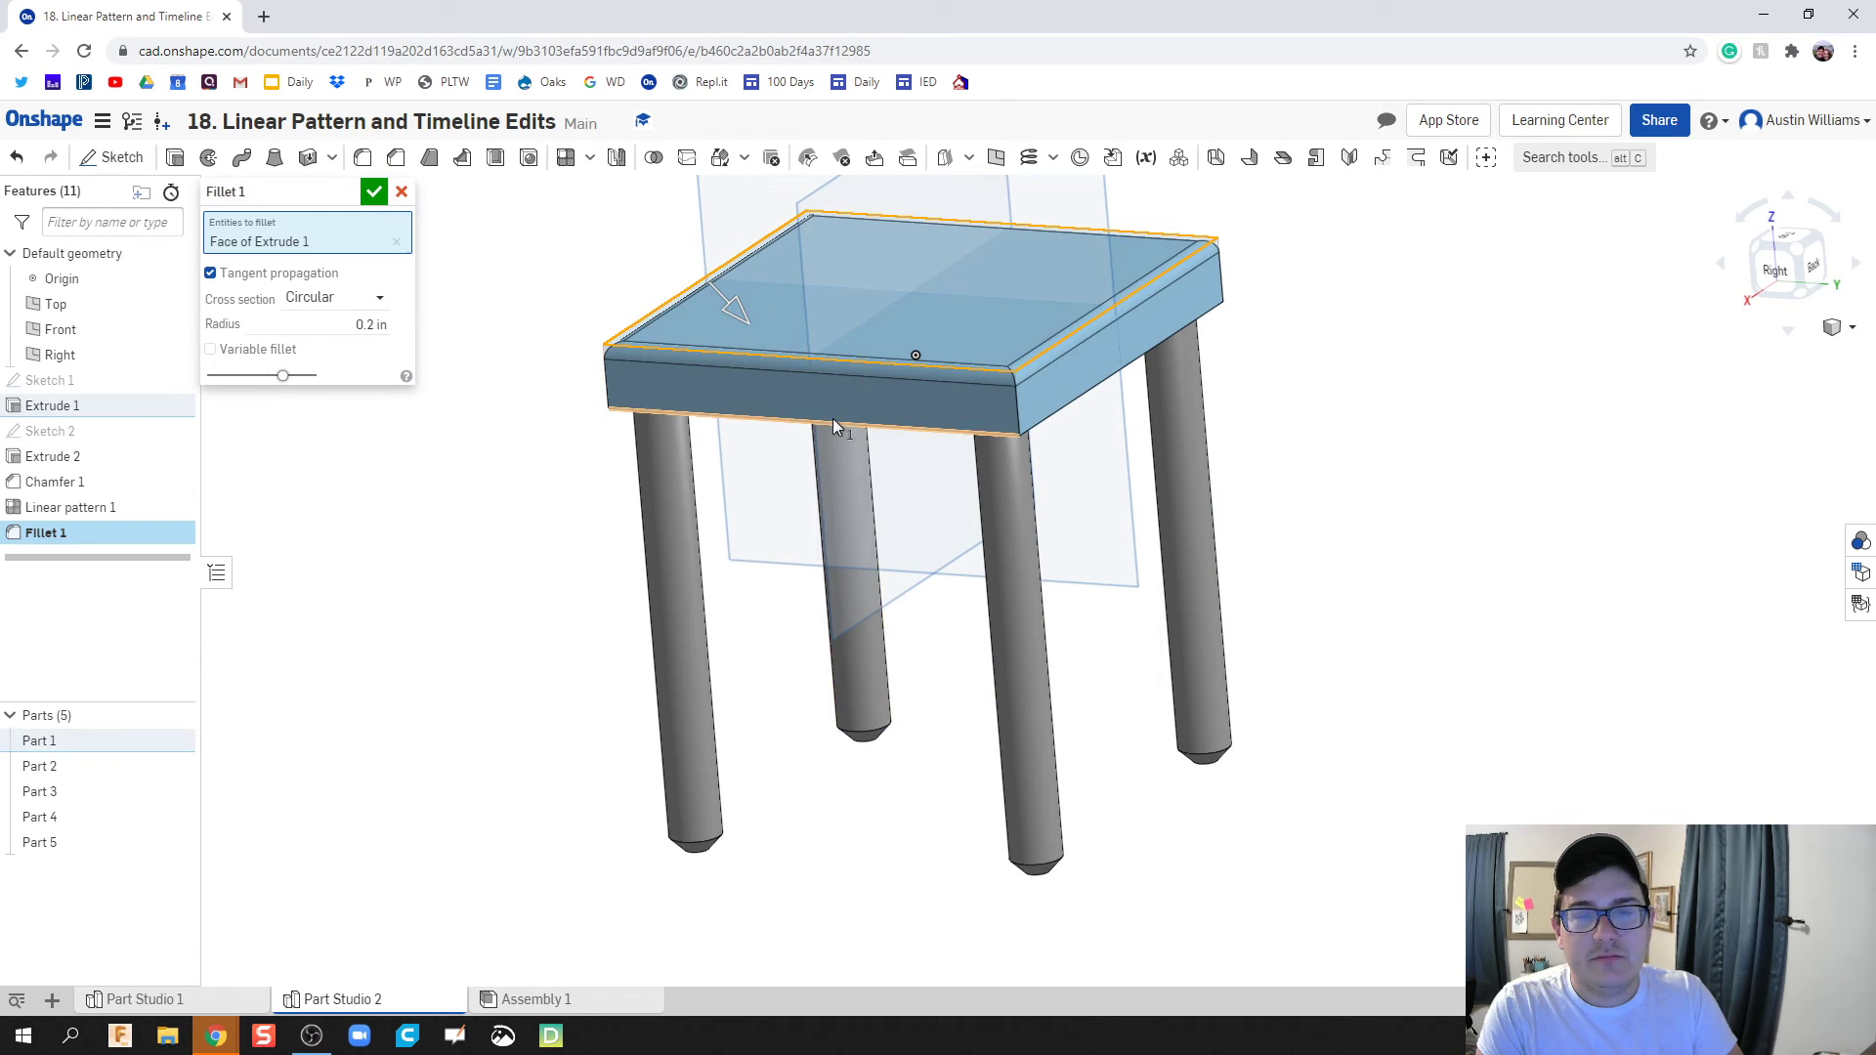
pyautogui.moveTo(833, 418); pyautogui.dragTo(856, 371, button='right')
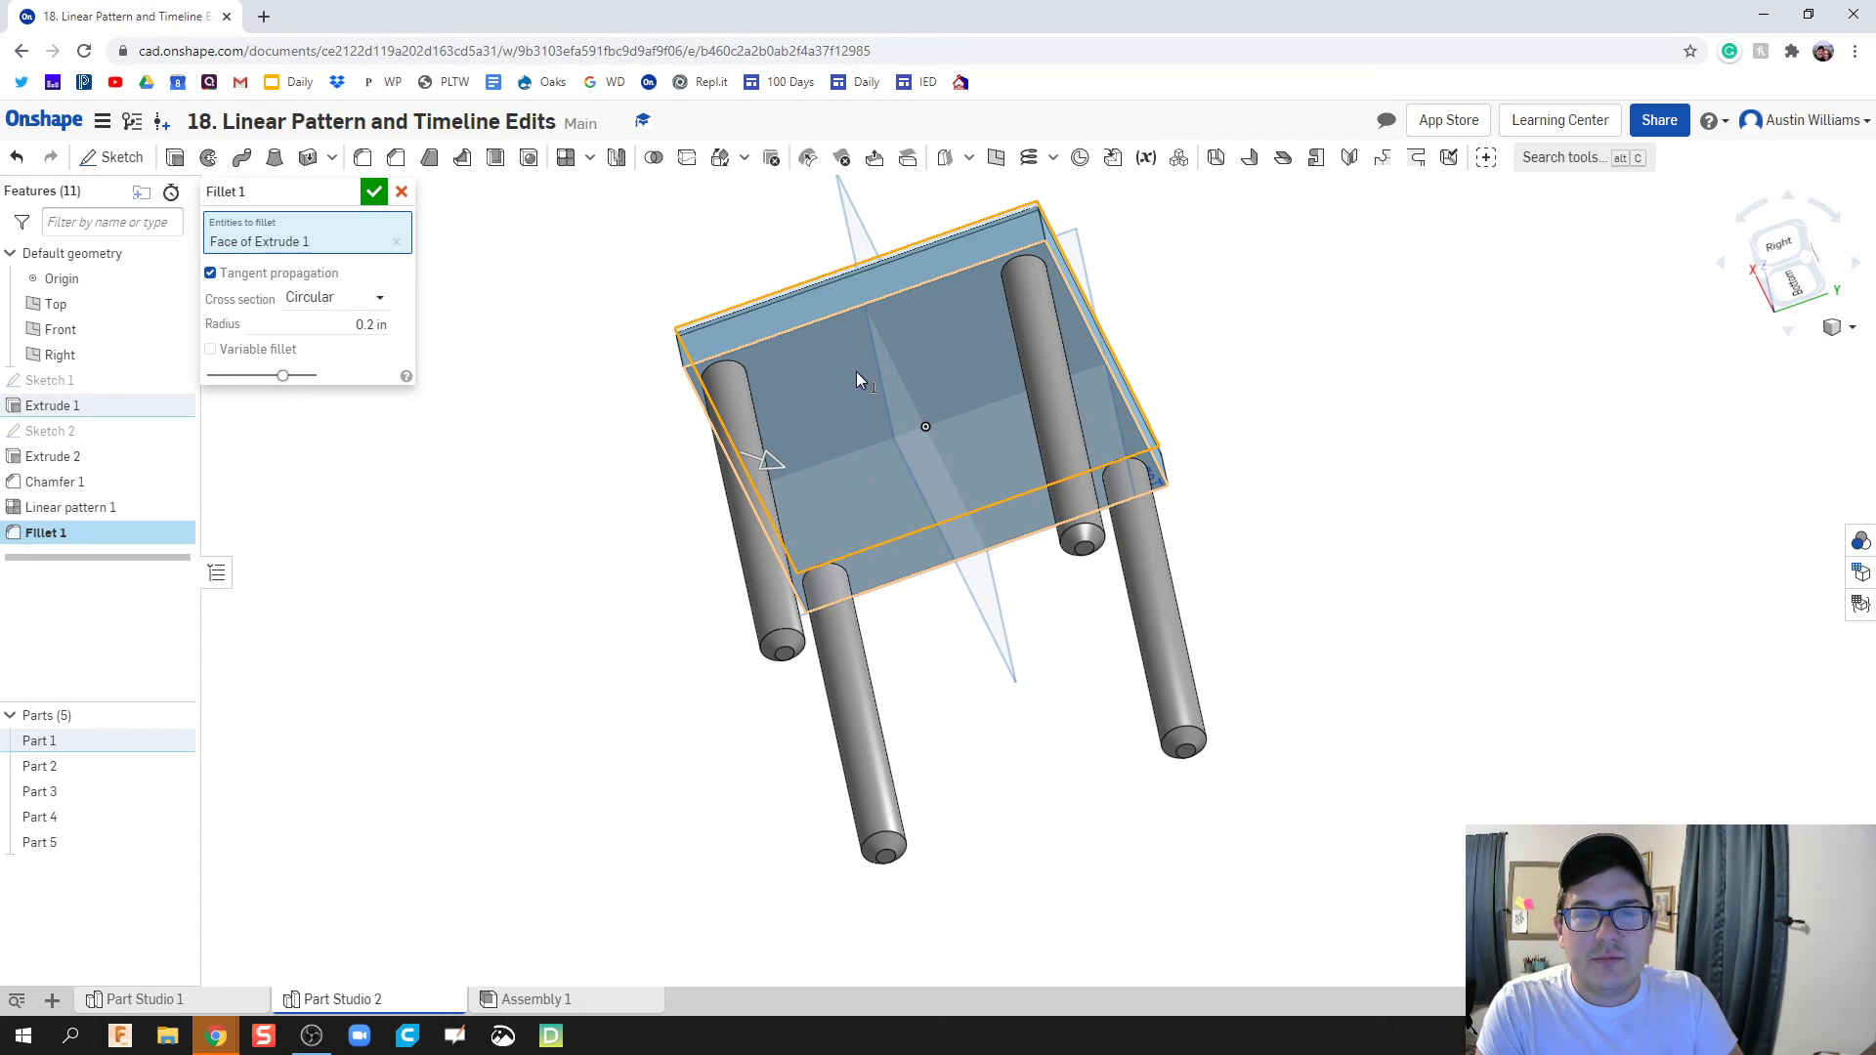
pyautogui.click(856, 371)
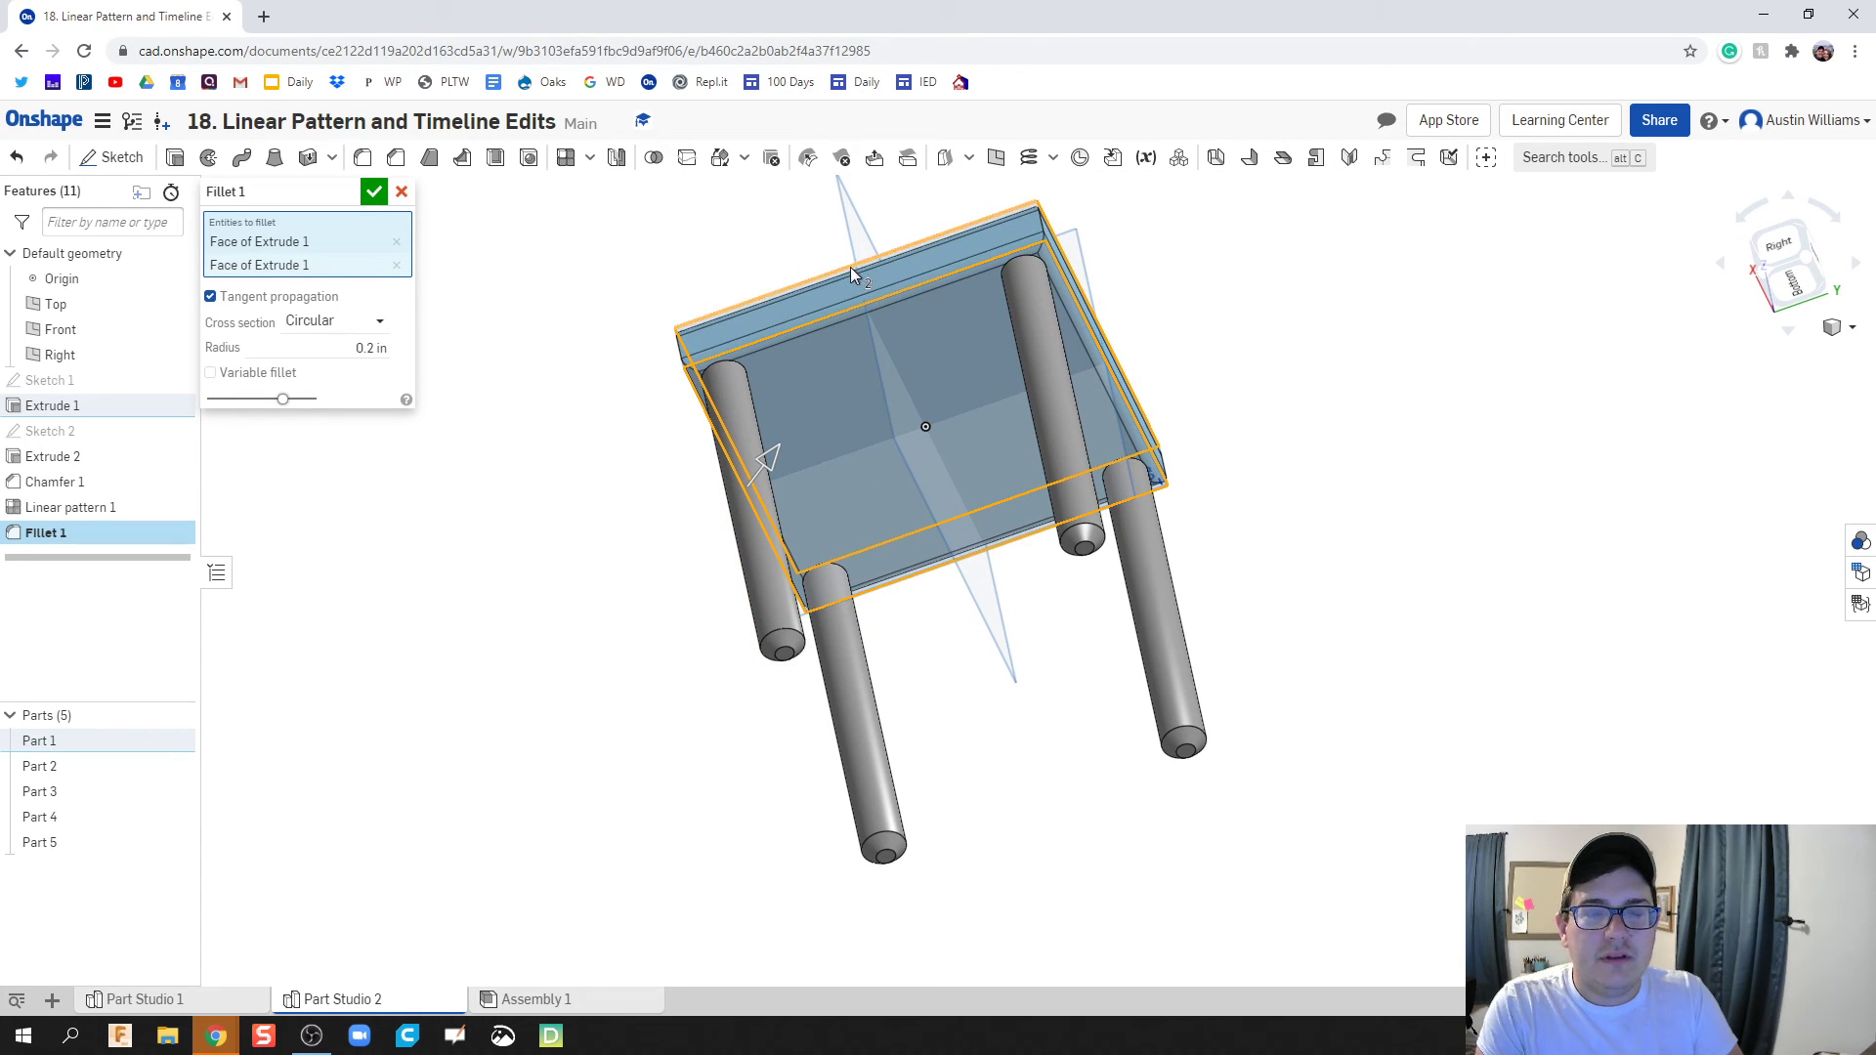
pyautogui.moveTo(850, 267); pyautogui.dragTo(835, 459, button='right')
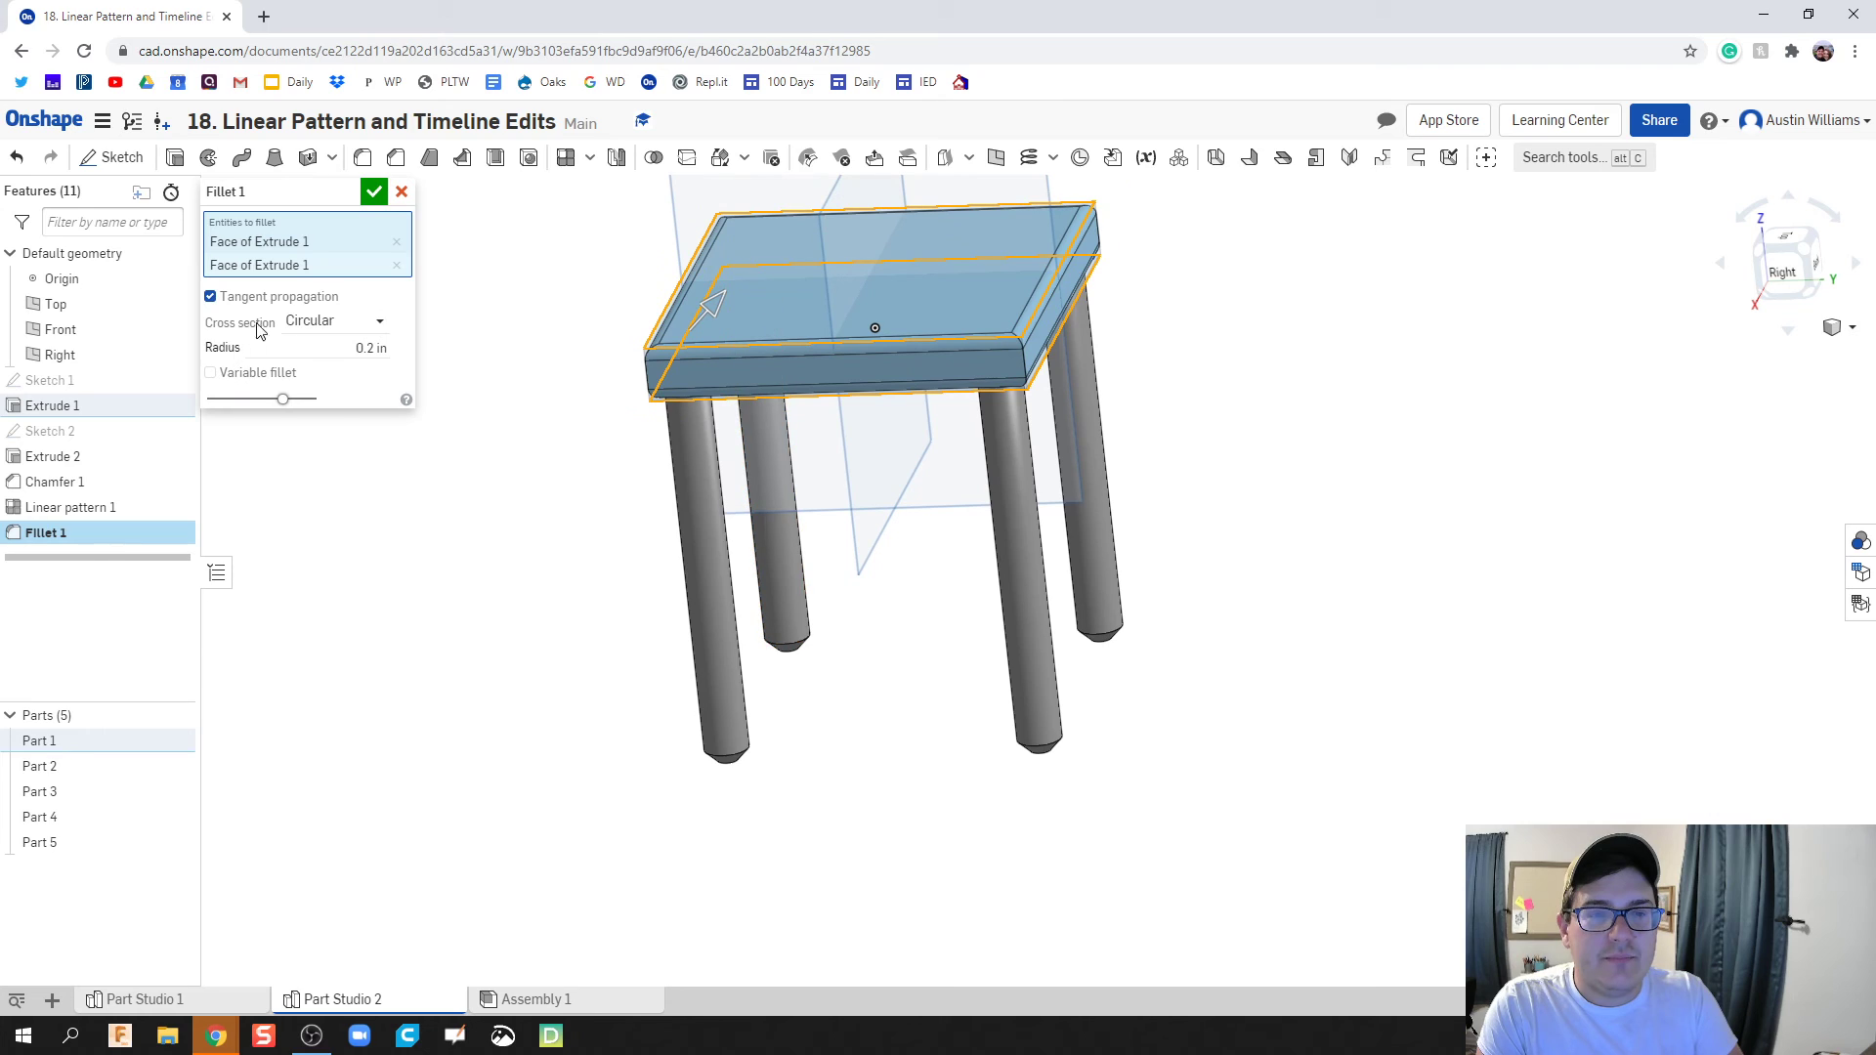
# Step: Set the fillet radius to 0.4 in and confirm it
pyautogui.click(361, 343)
pyautogui.write('0')
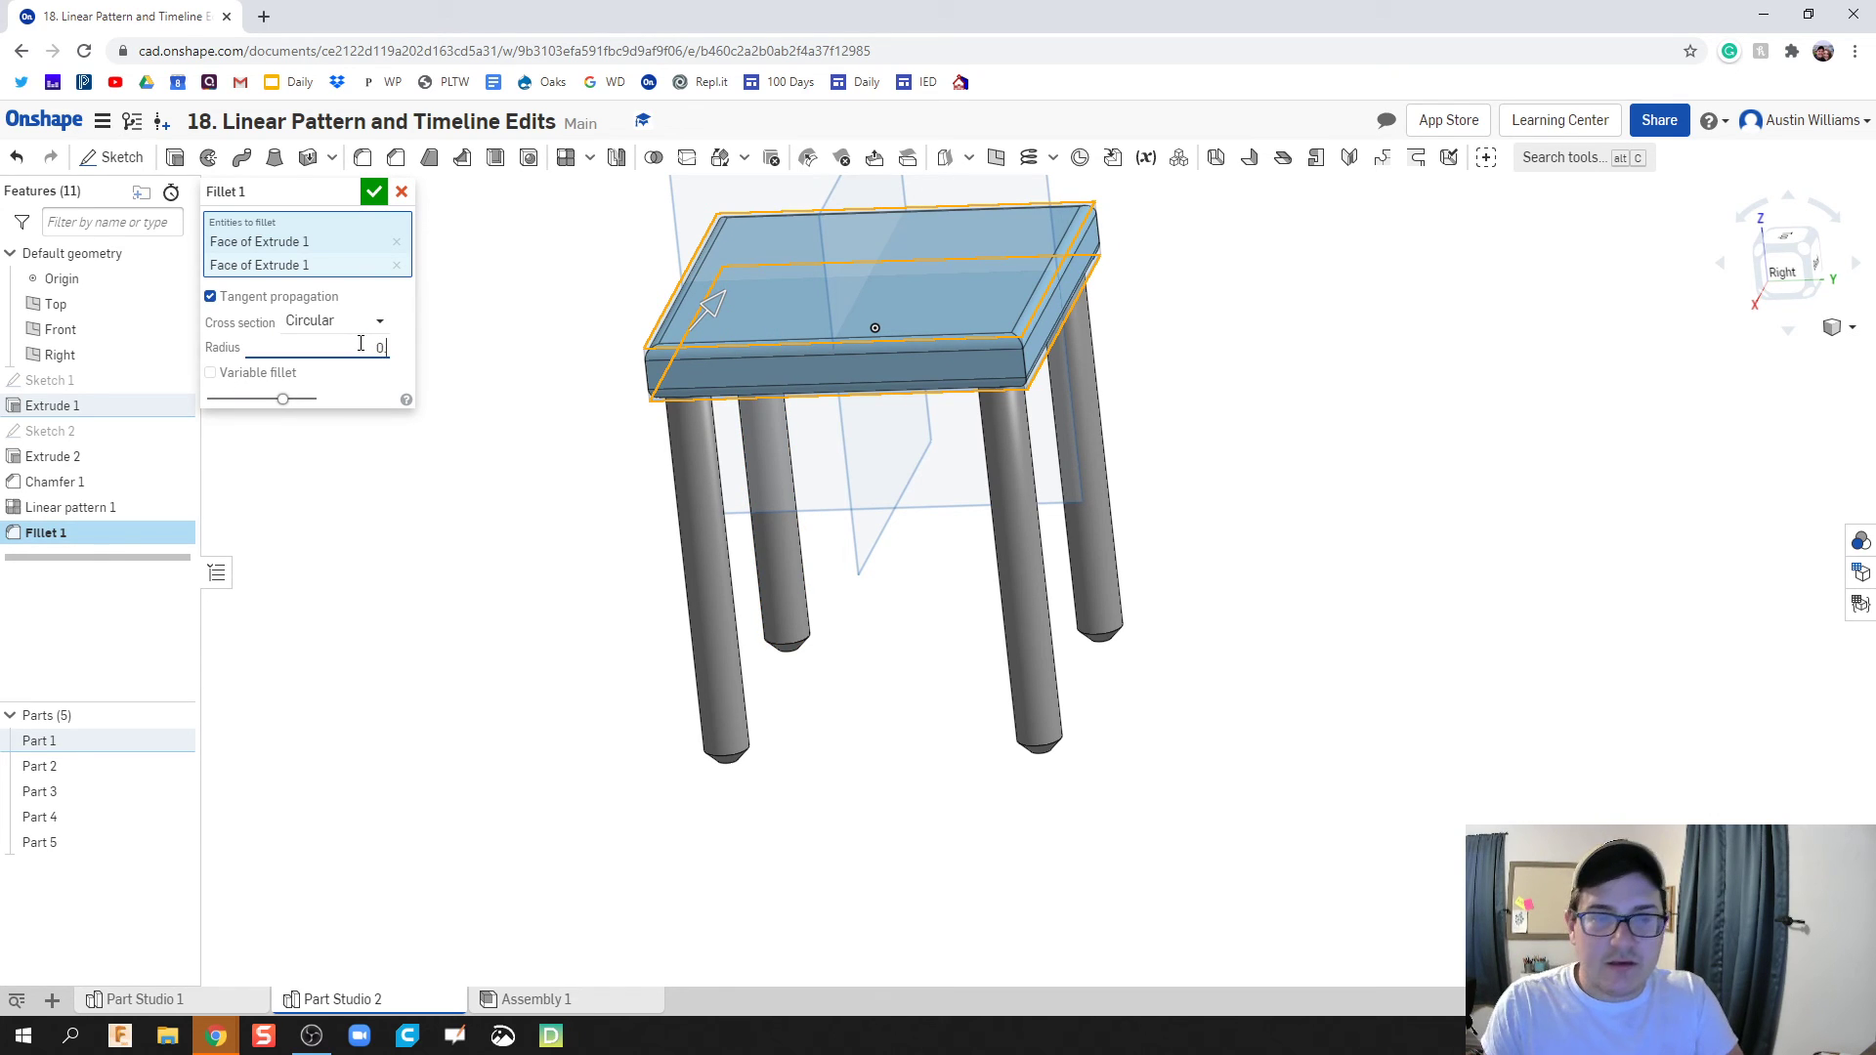
pyautogui.write('.5')
pyautogui.press('Return')
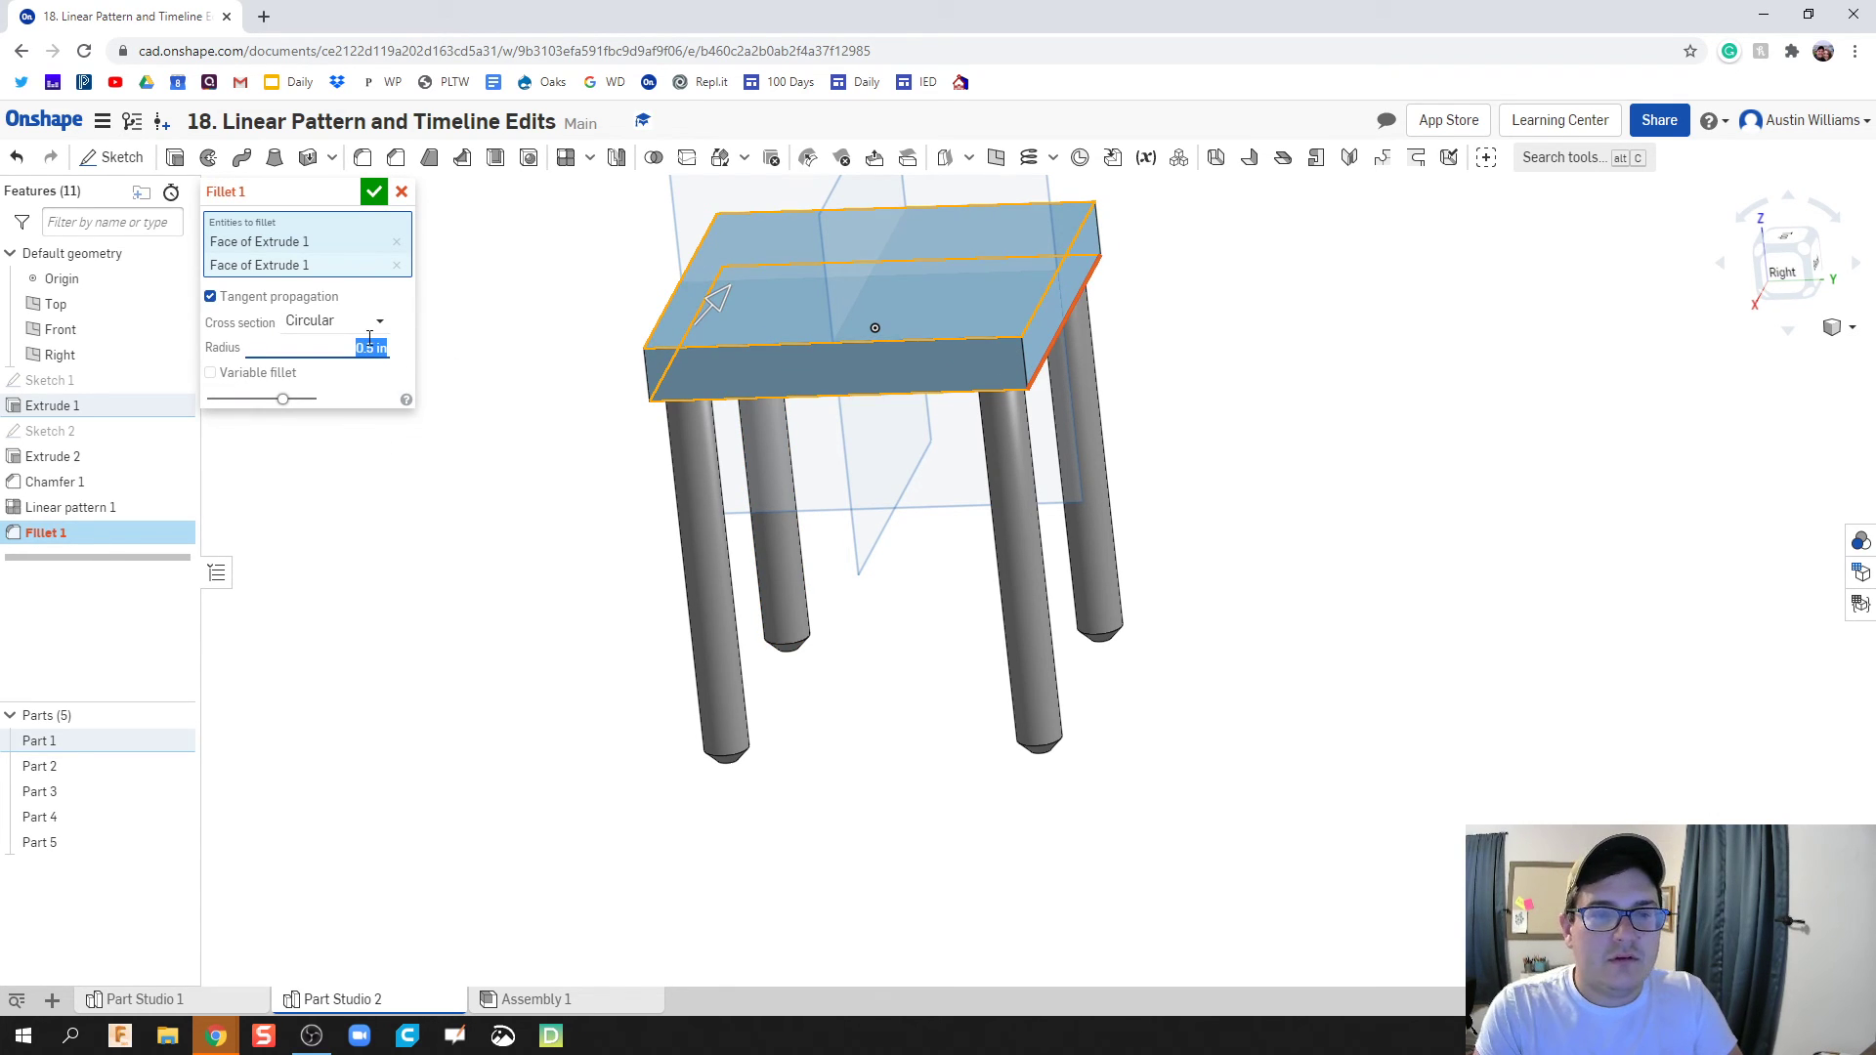
pyautogui.write('0.4')
pyautogui.press('Return')
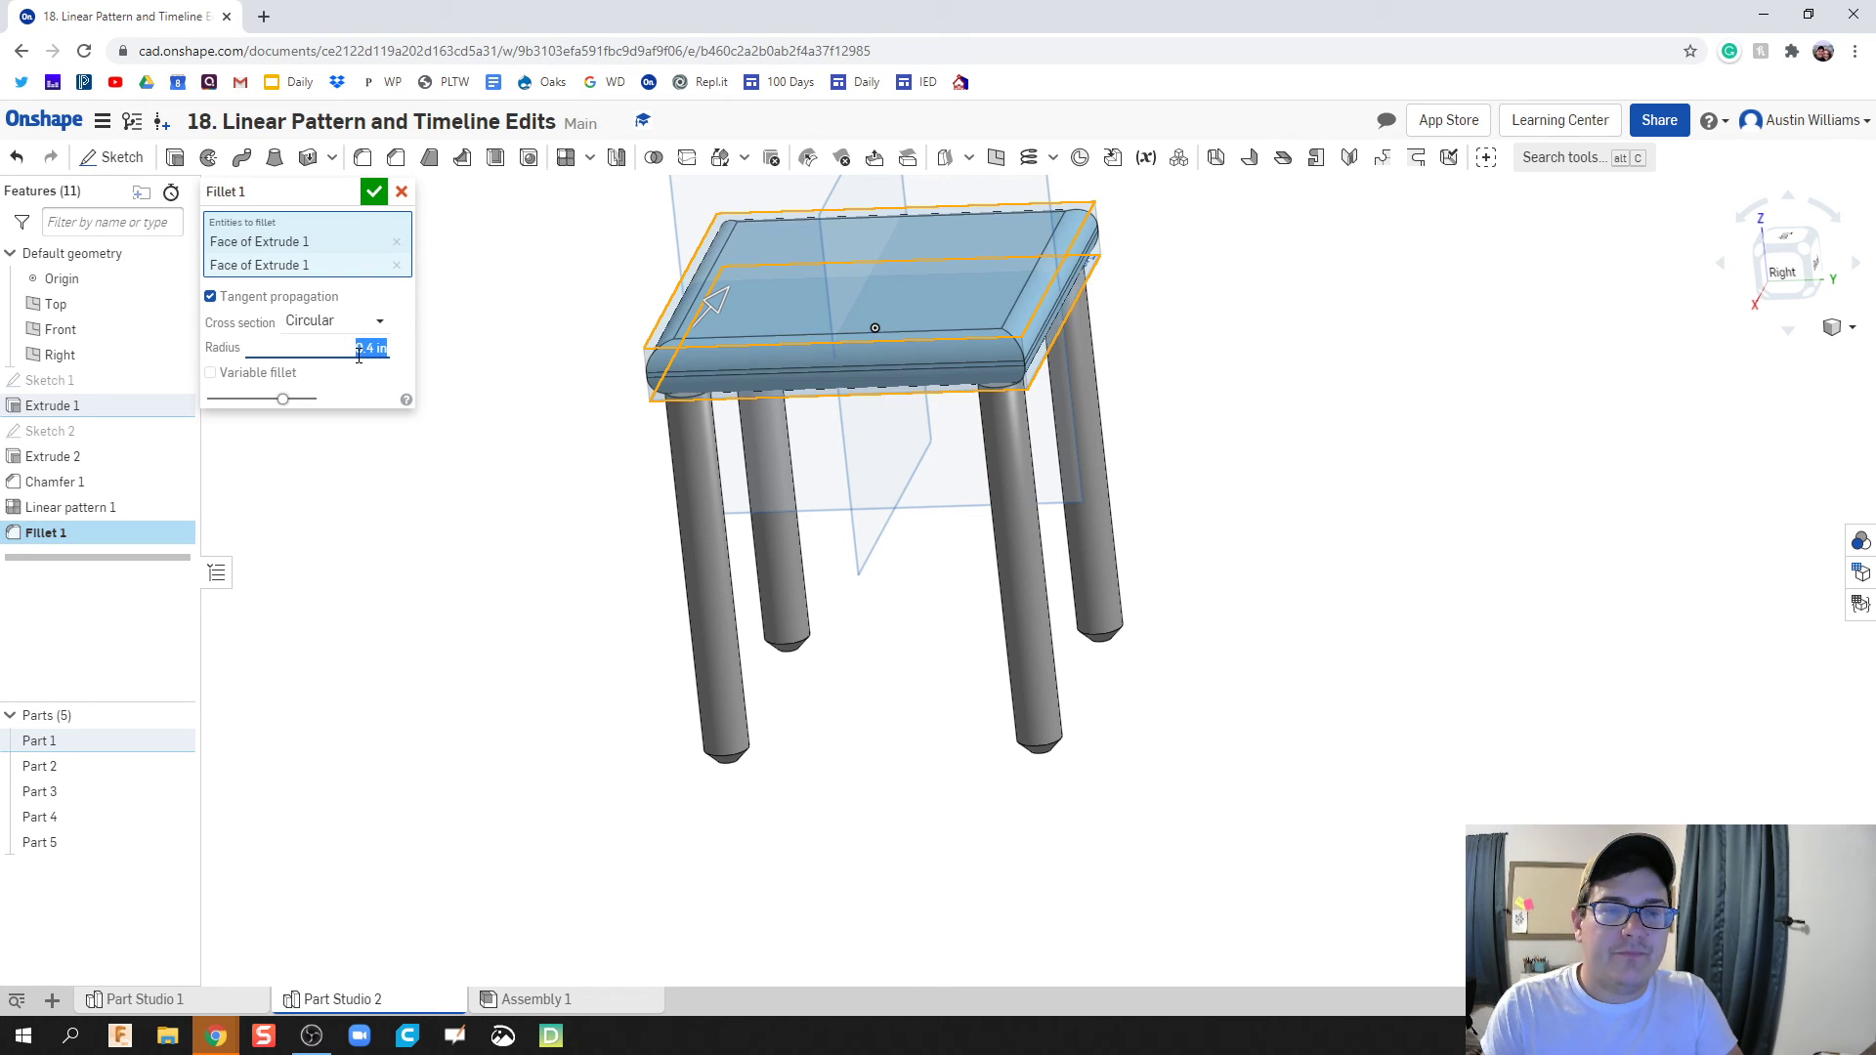
pyautogui.click(378, 190)
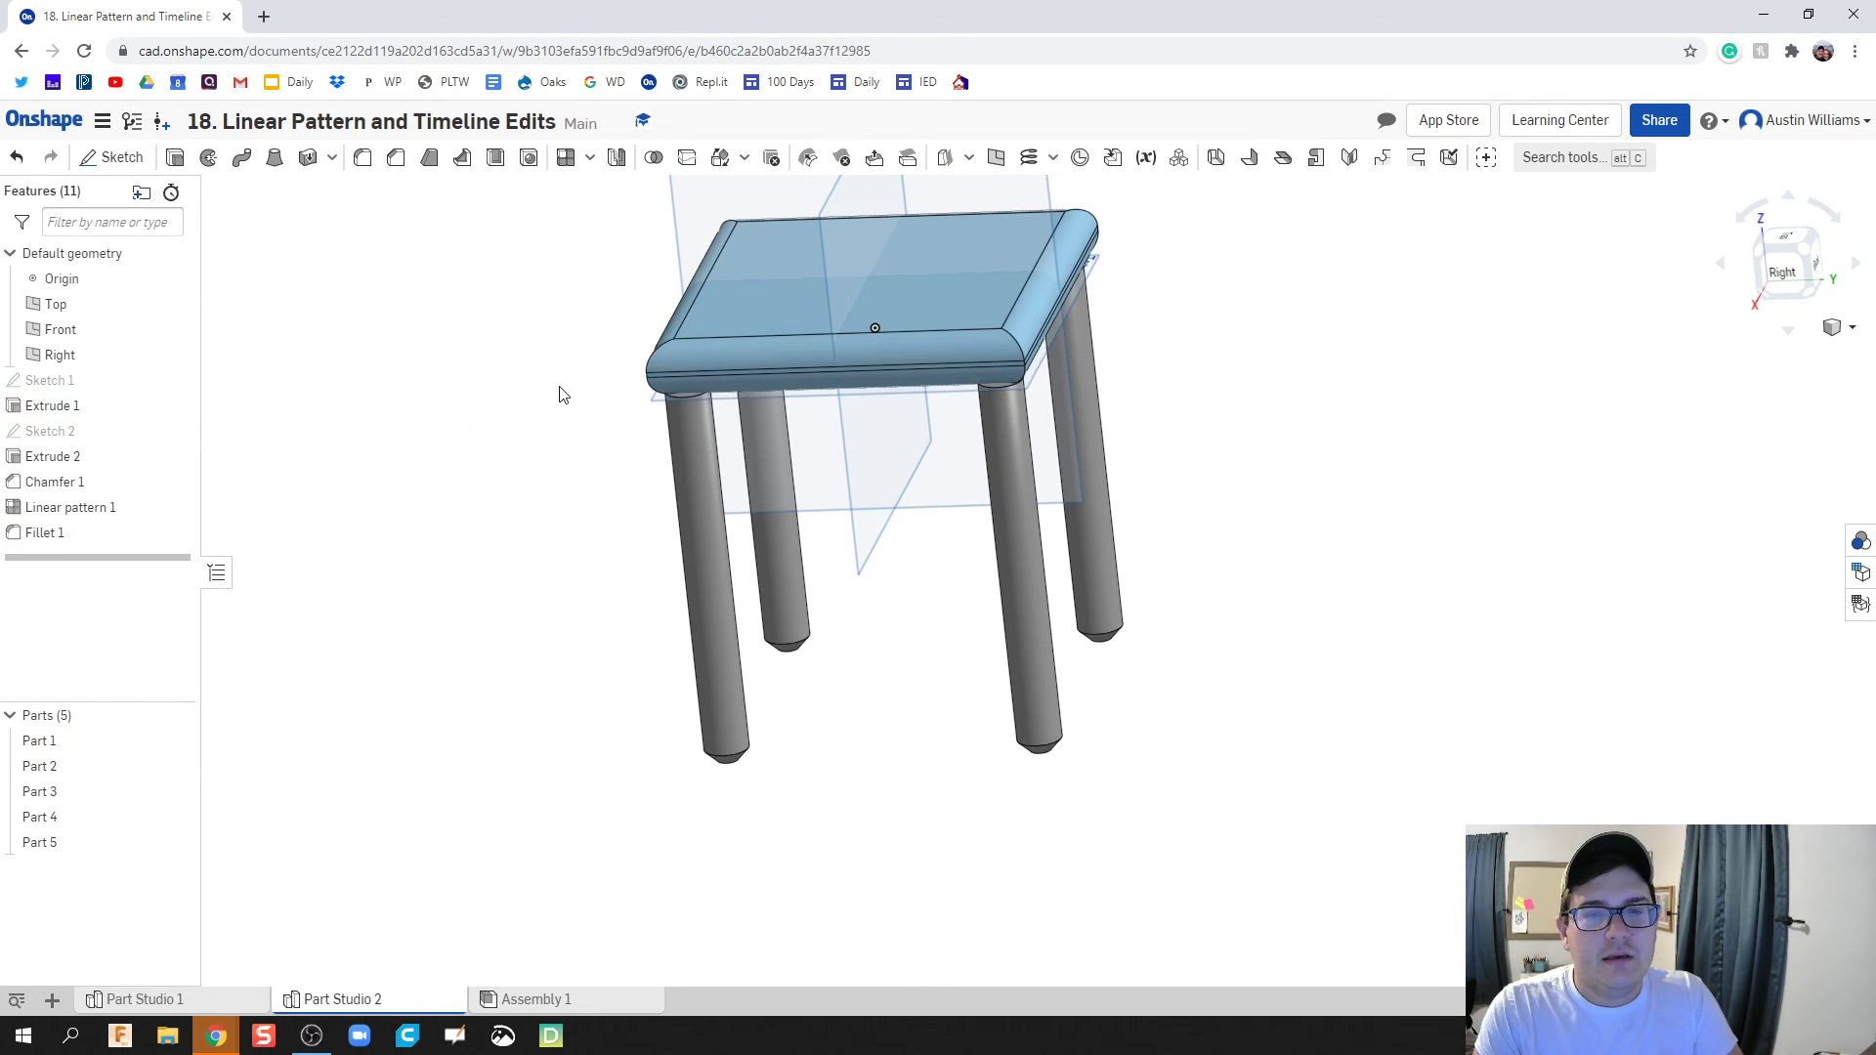
pyautogui.moveTo(557, 394); pyautogui.dragTo(564, 437, button='right')
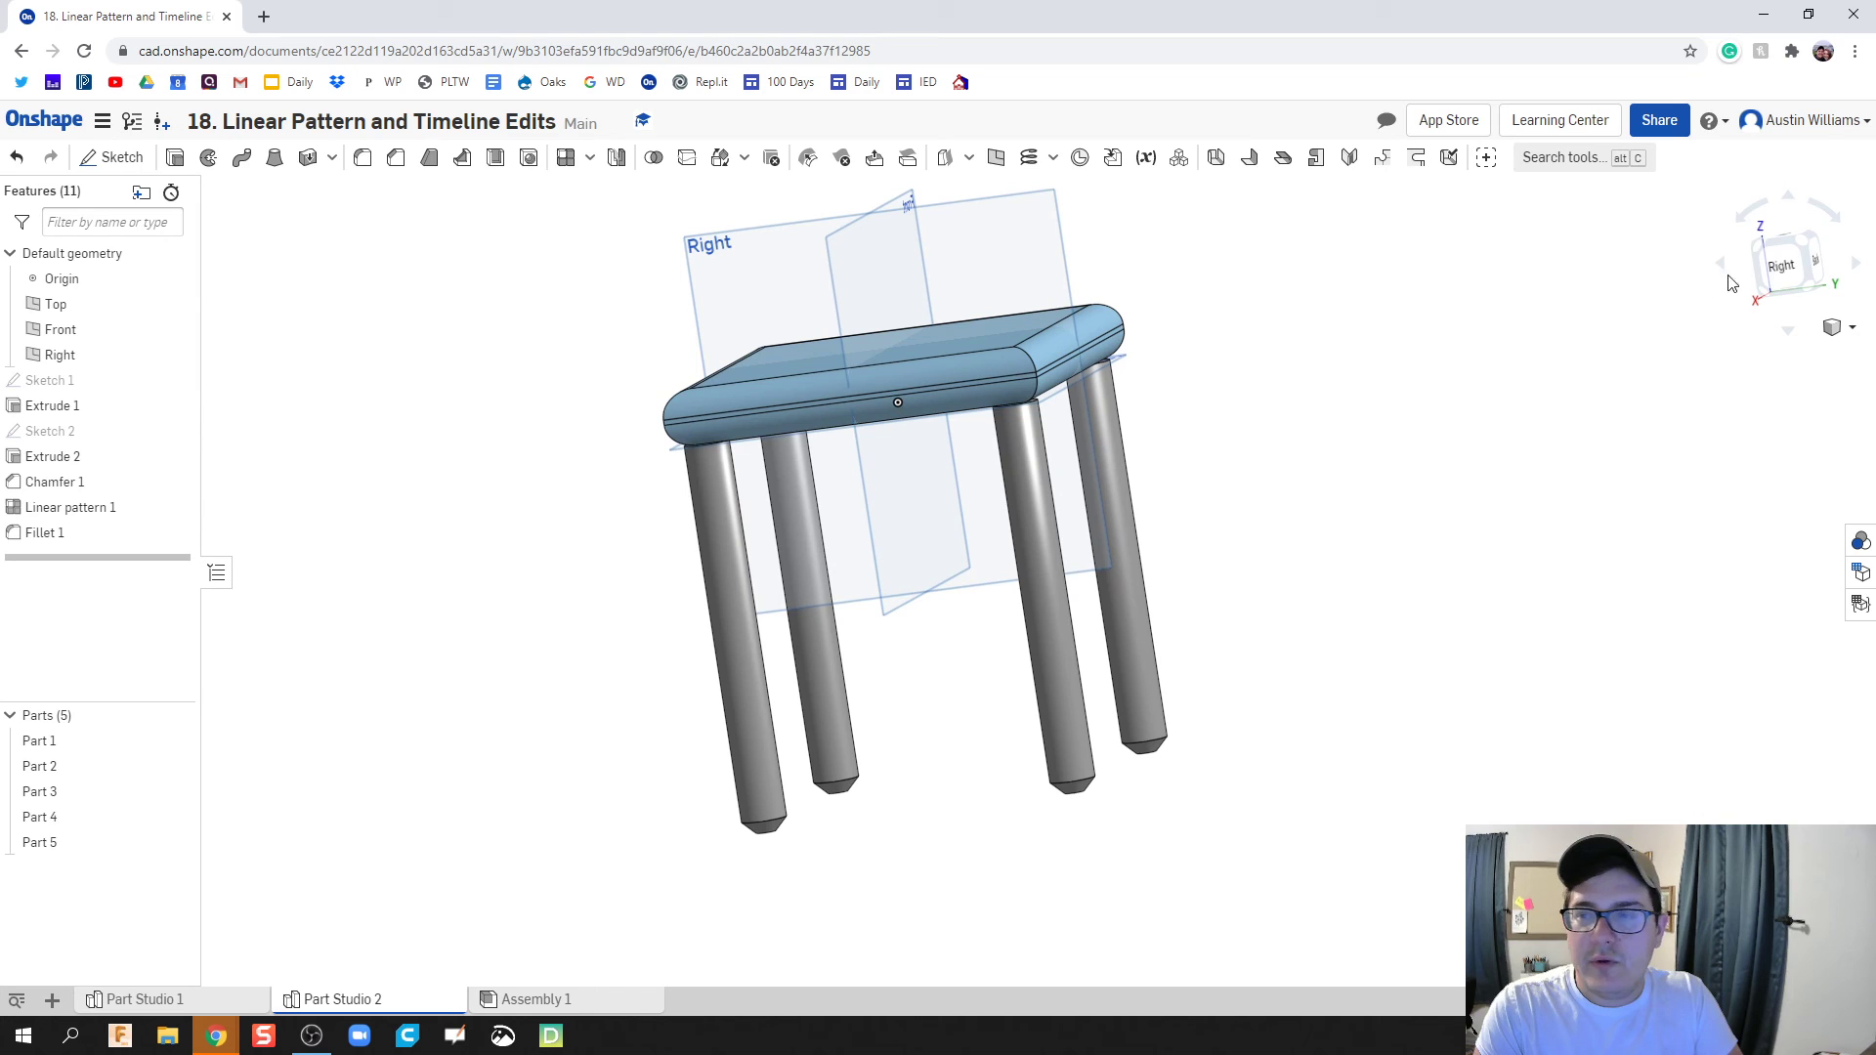
pyautogui.click(1796, 249)
pyautogui.moveTo(1164, 805)
pyautogui.mouseDown(button='right')
pyautogui.moveTo(1140, 758)
pyautogui.moveTo(1156, 822)
pyautogui.mouseUp(button='right')
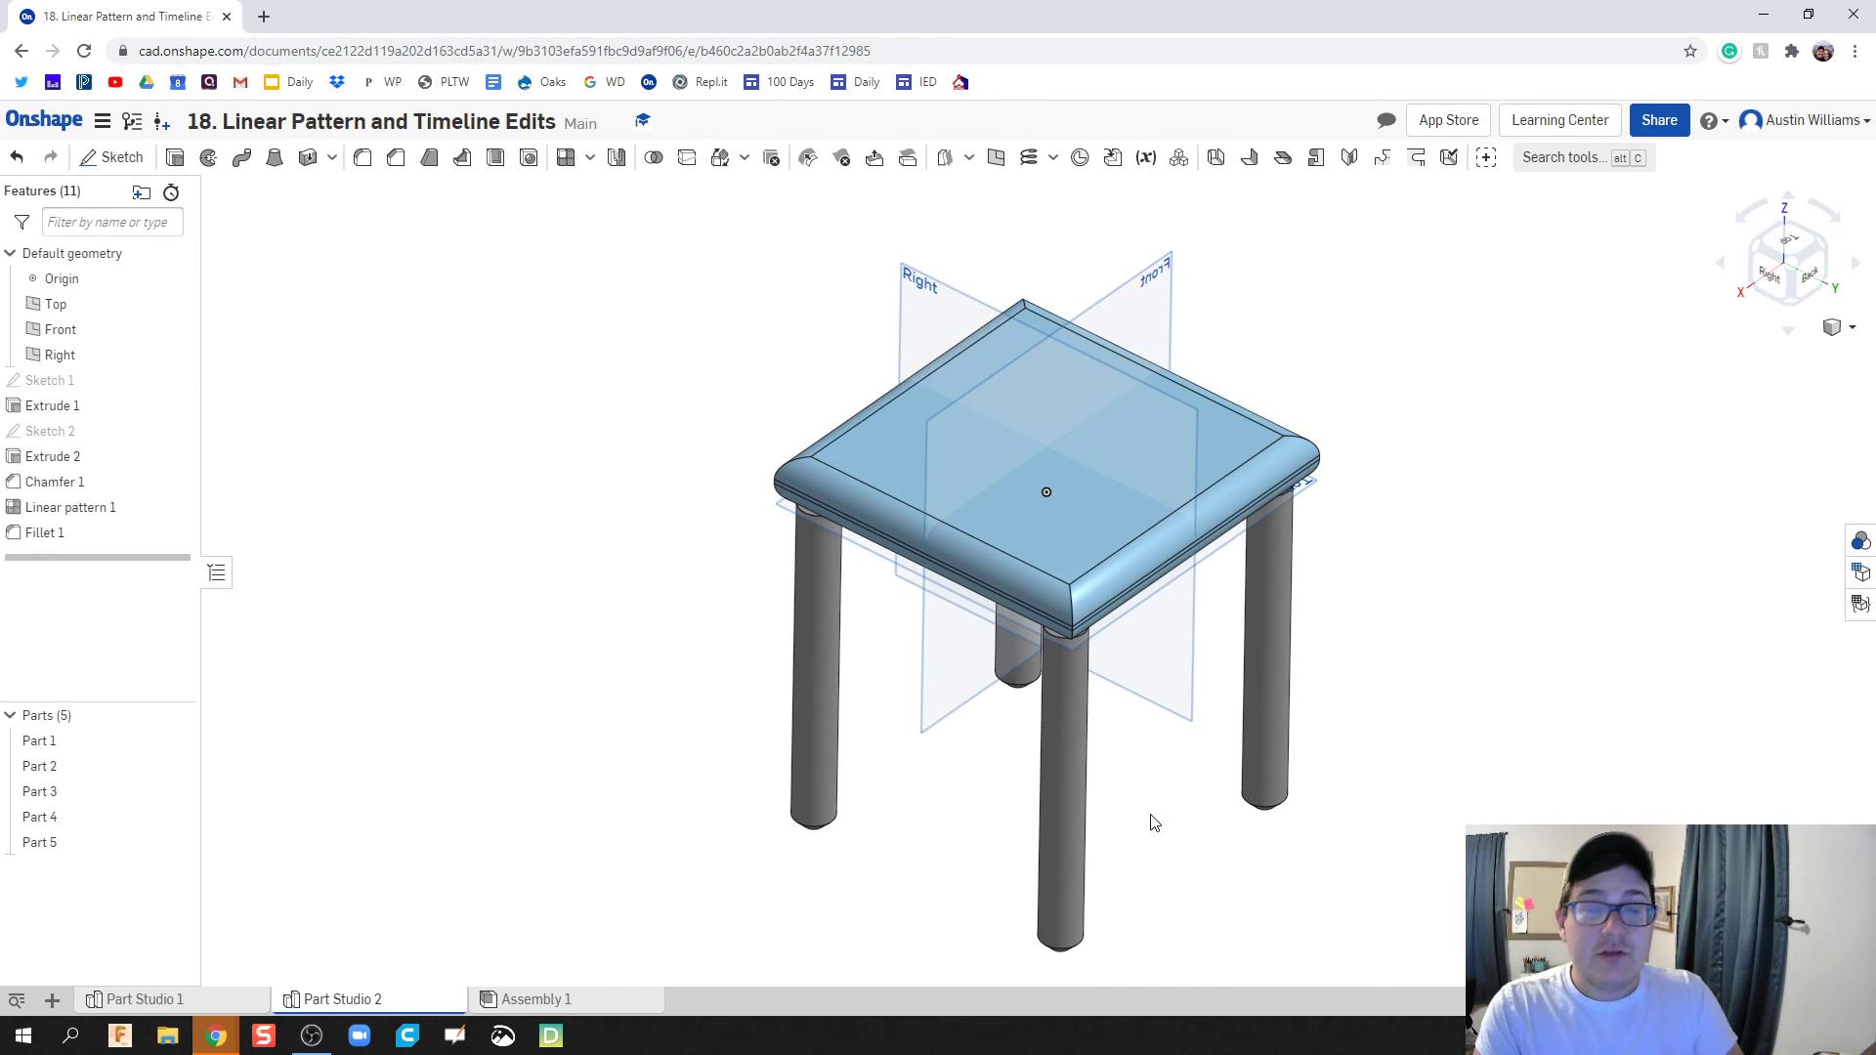